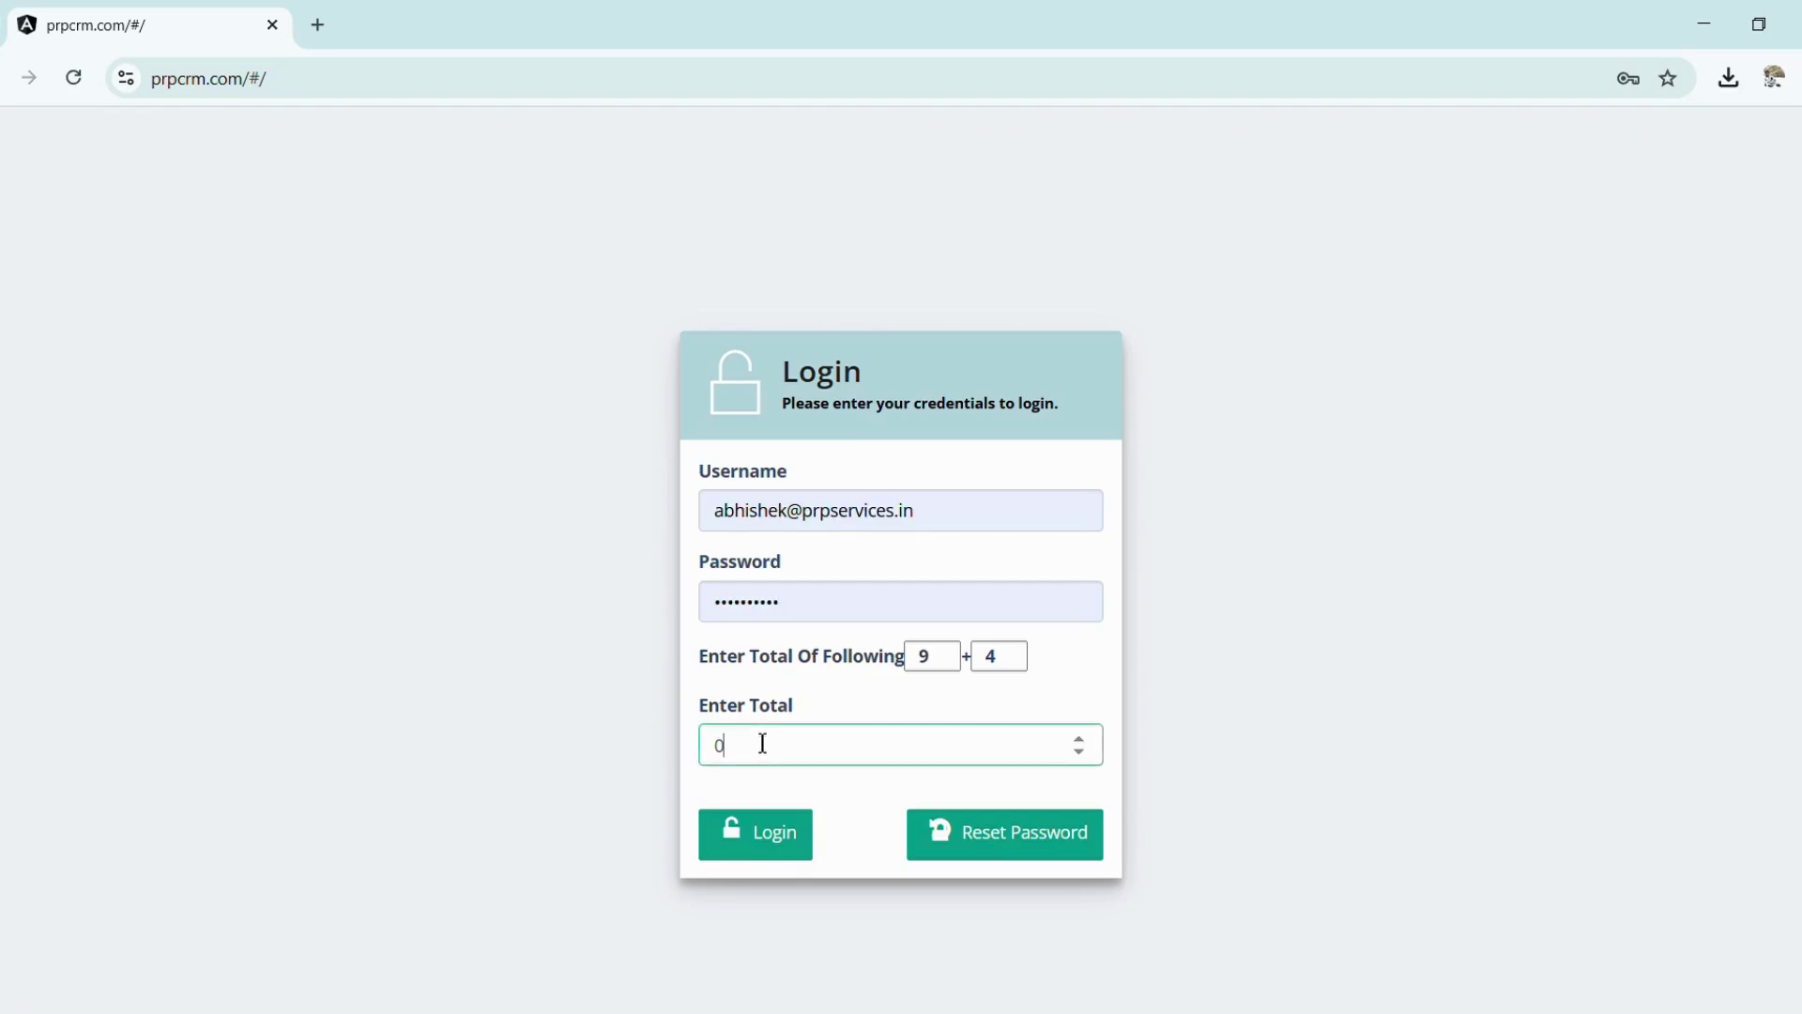
Enter 13 as the 9 + 4 total, removing the stray leading zero, and log in
text(13)
key(Left)
key(Left)
key(BackSpace)
click(775, 855)
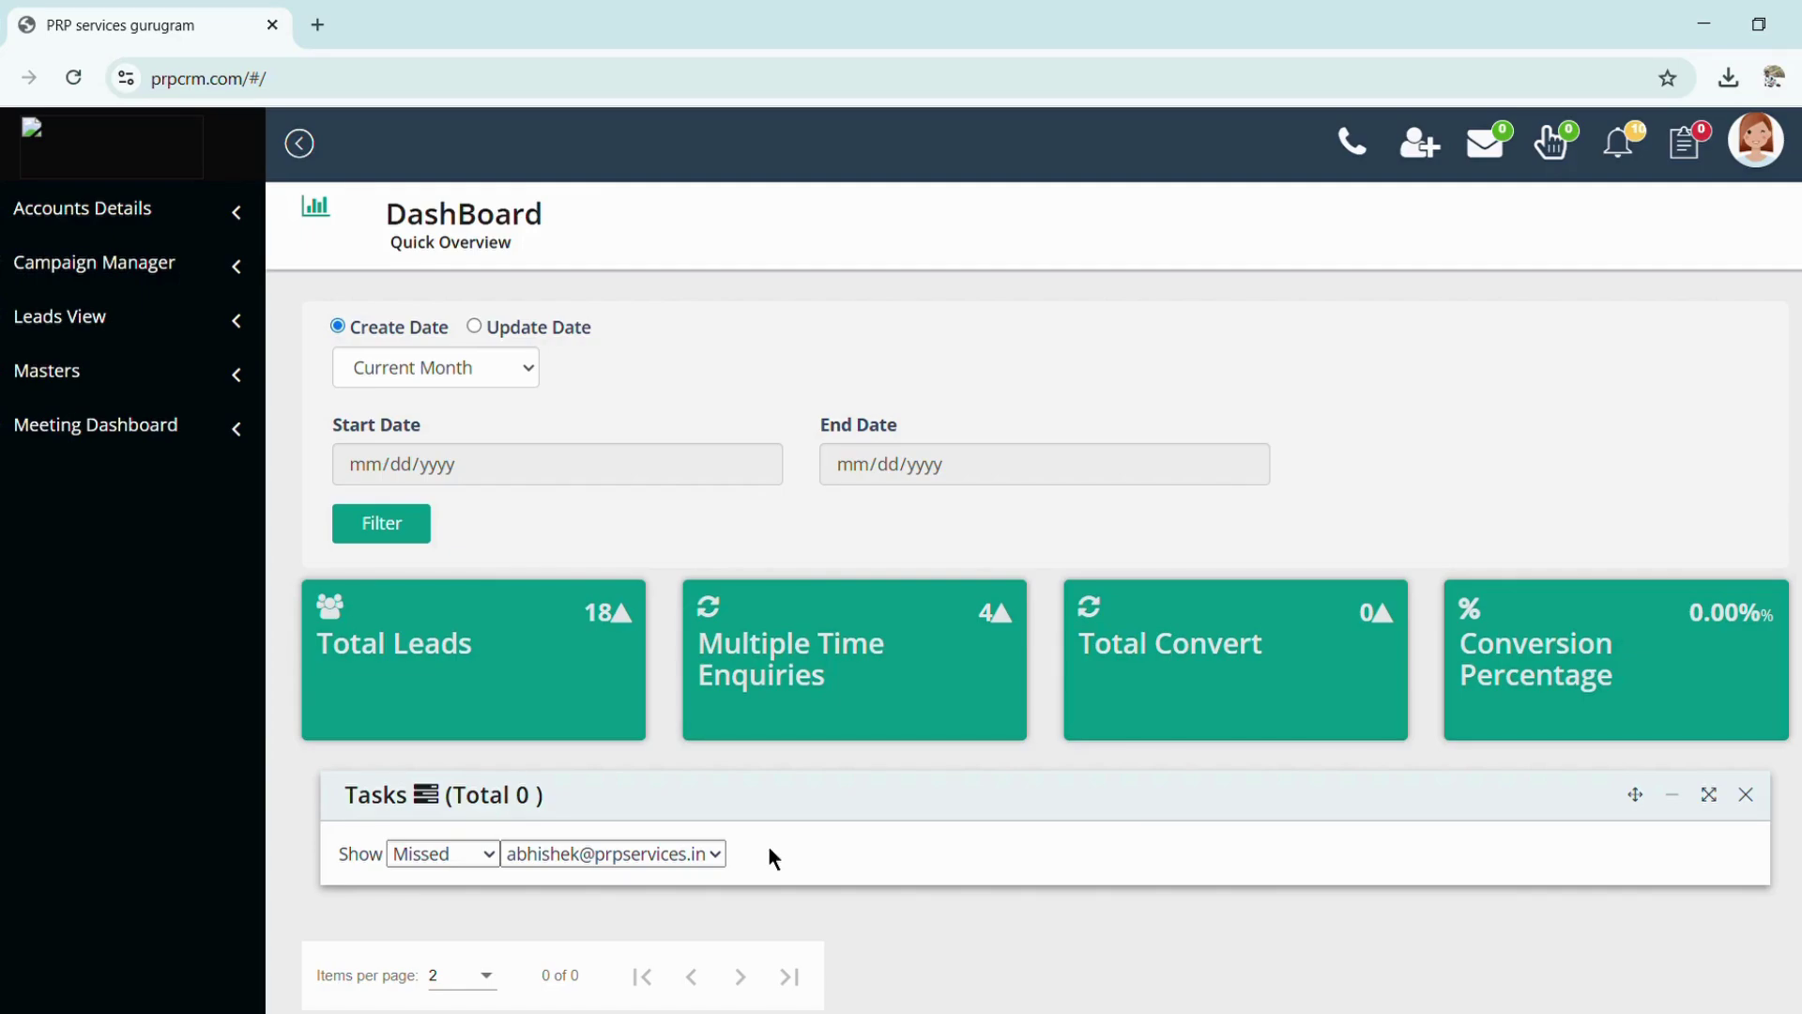
Expand Leads View and filter the dashboard to Last 90 Days
click(141, 328)
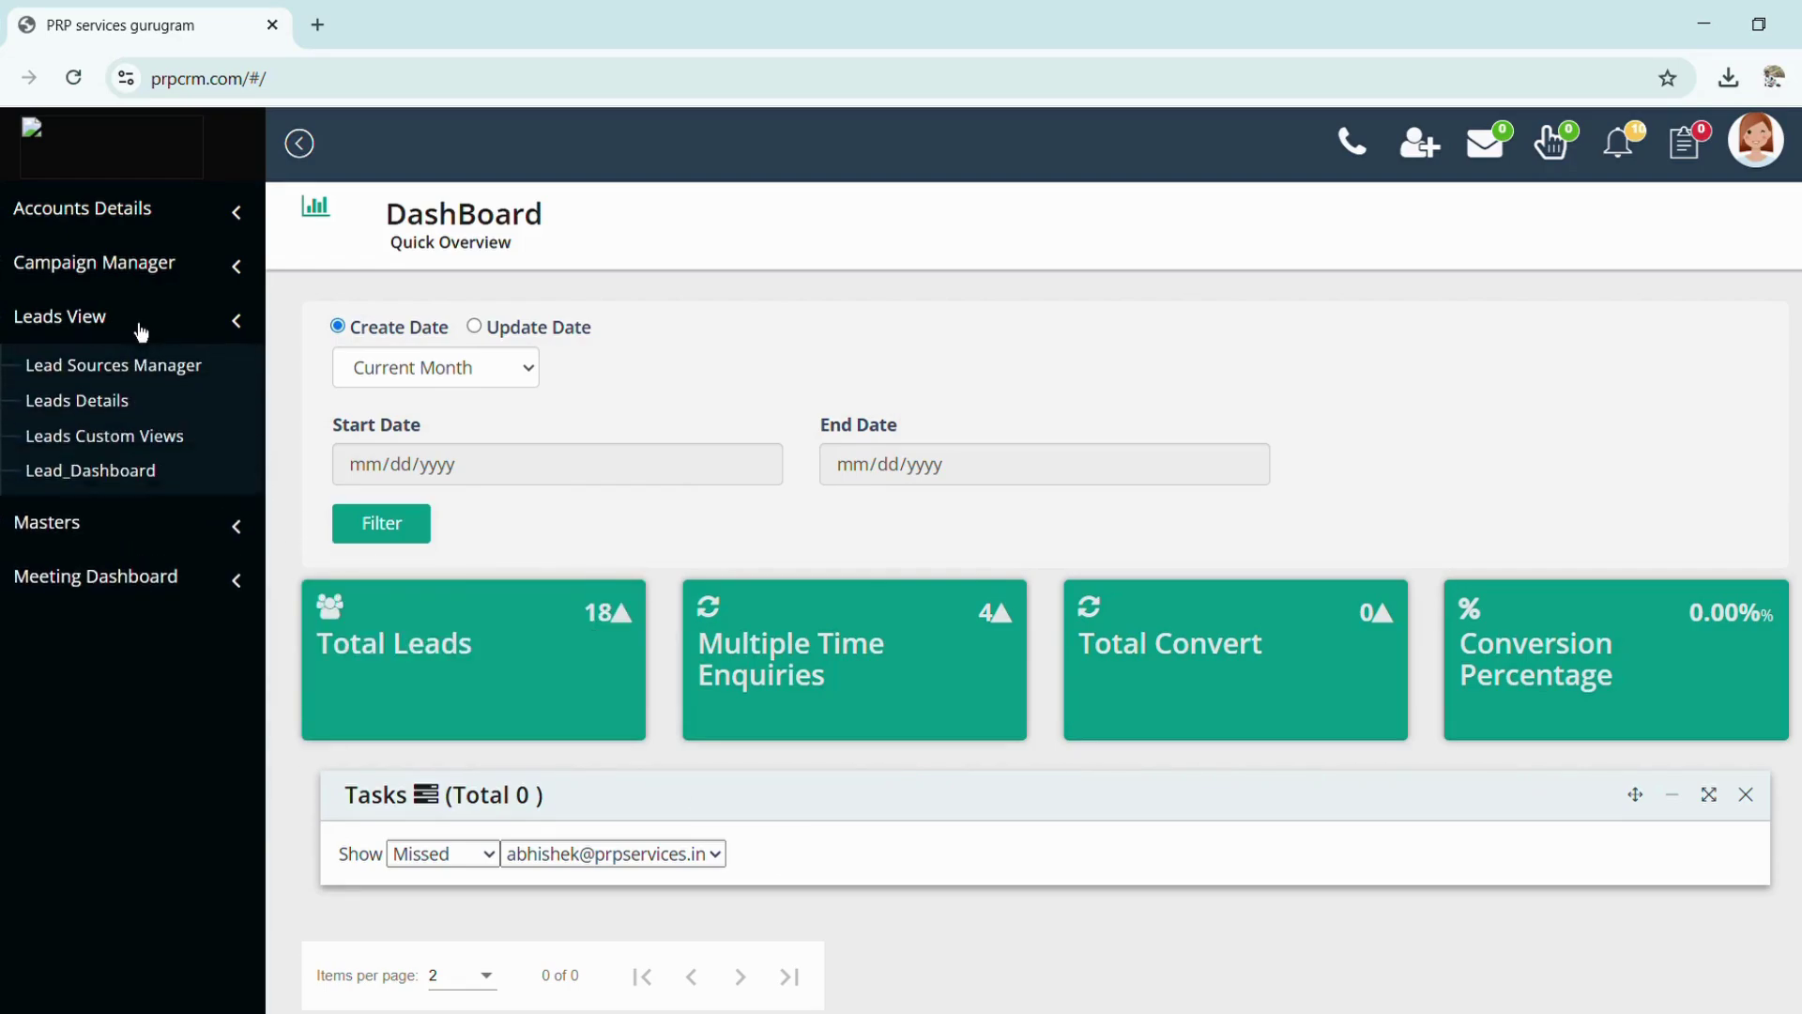
click(464, 375)
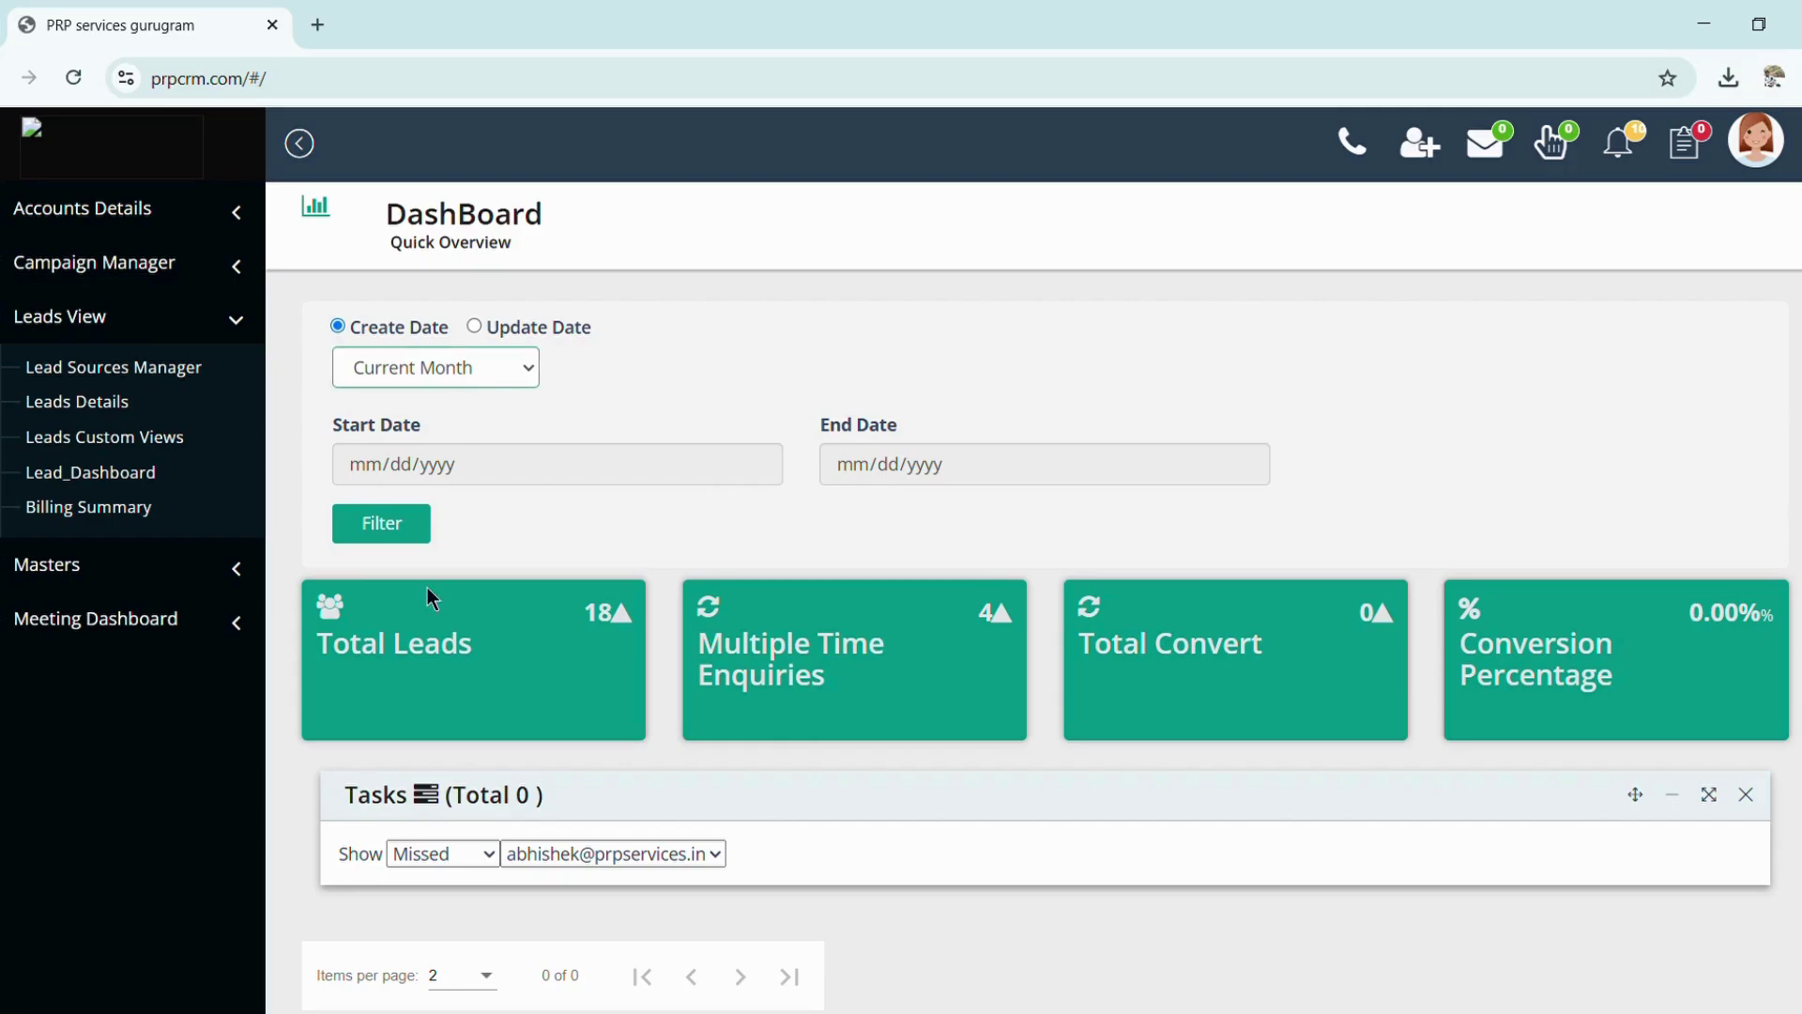
key(Down)
key(Down)
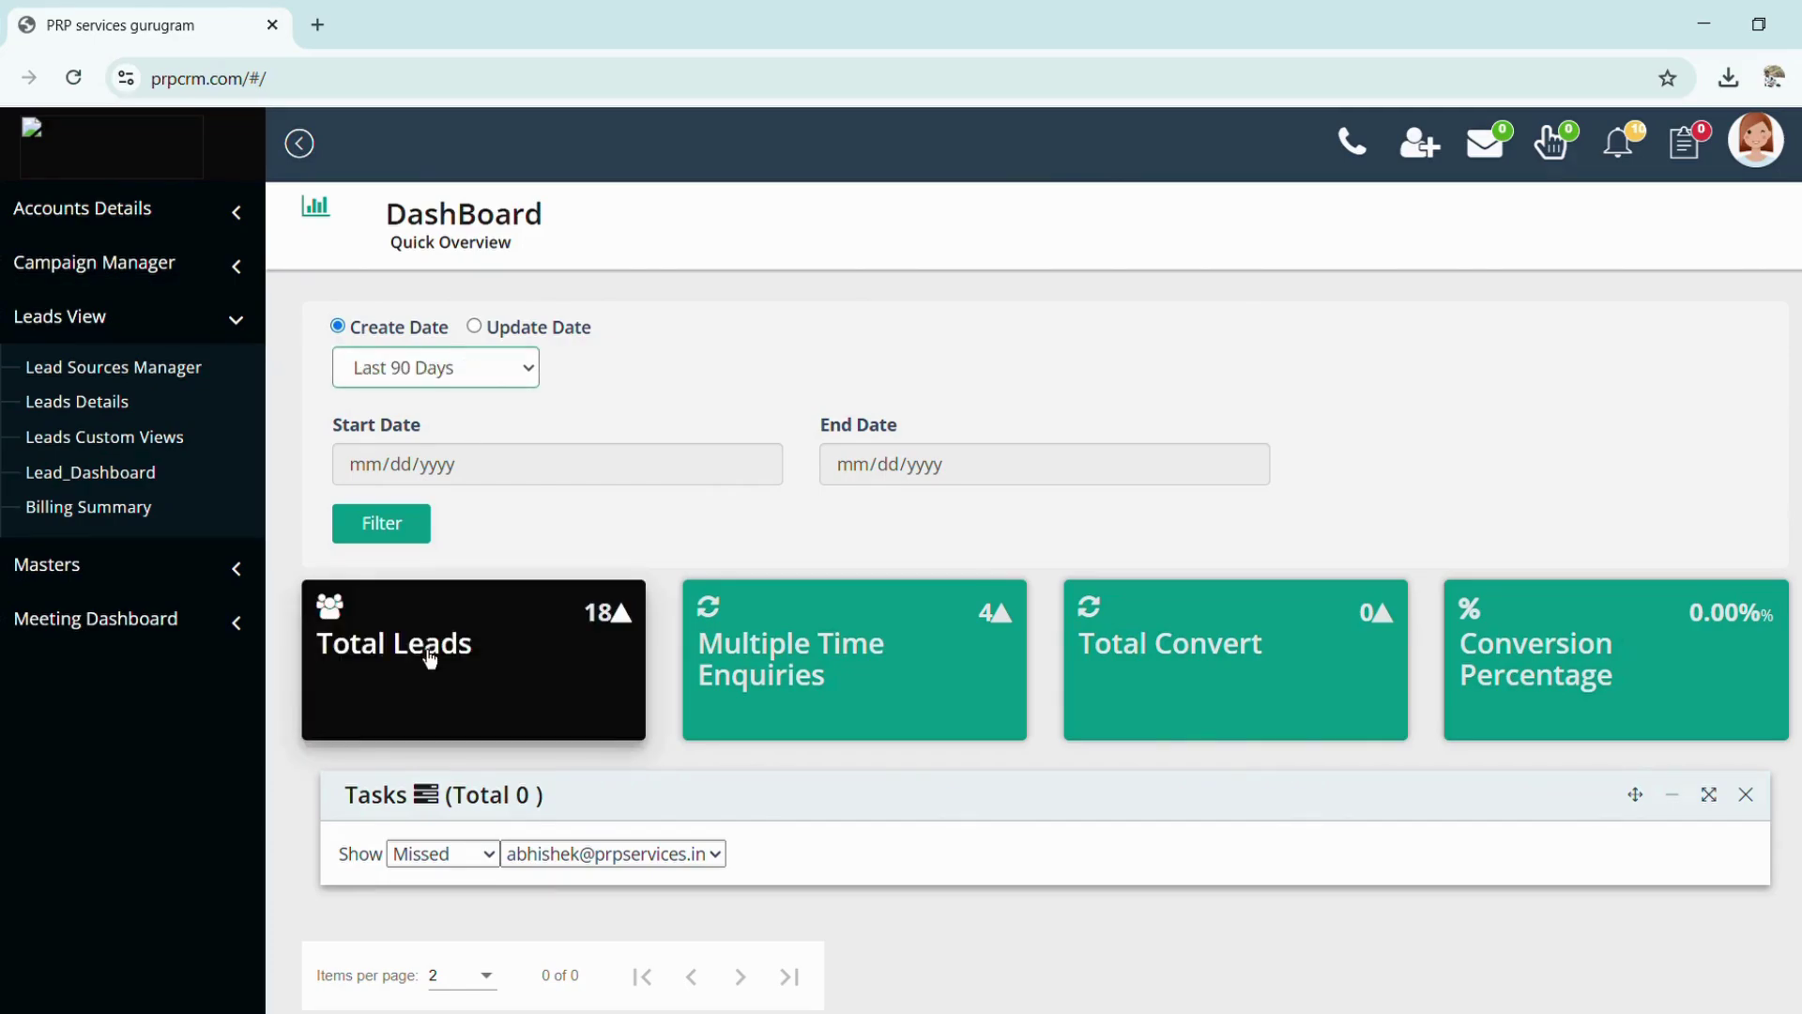
click(378, 528)
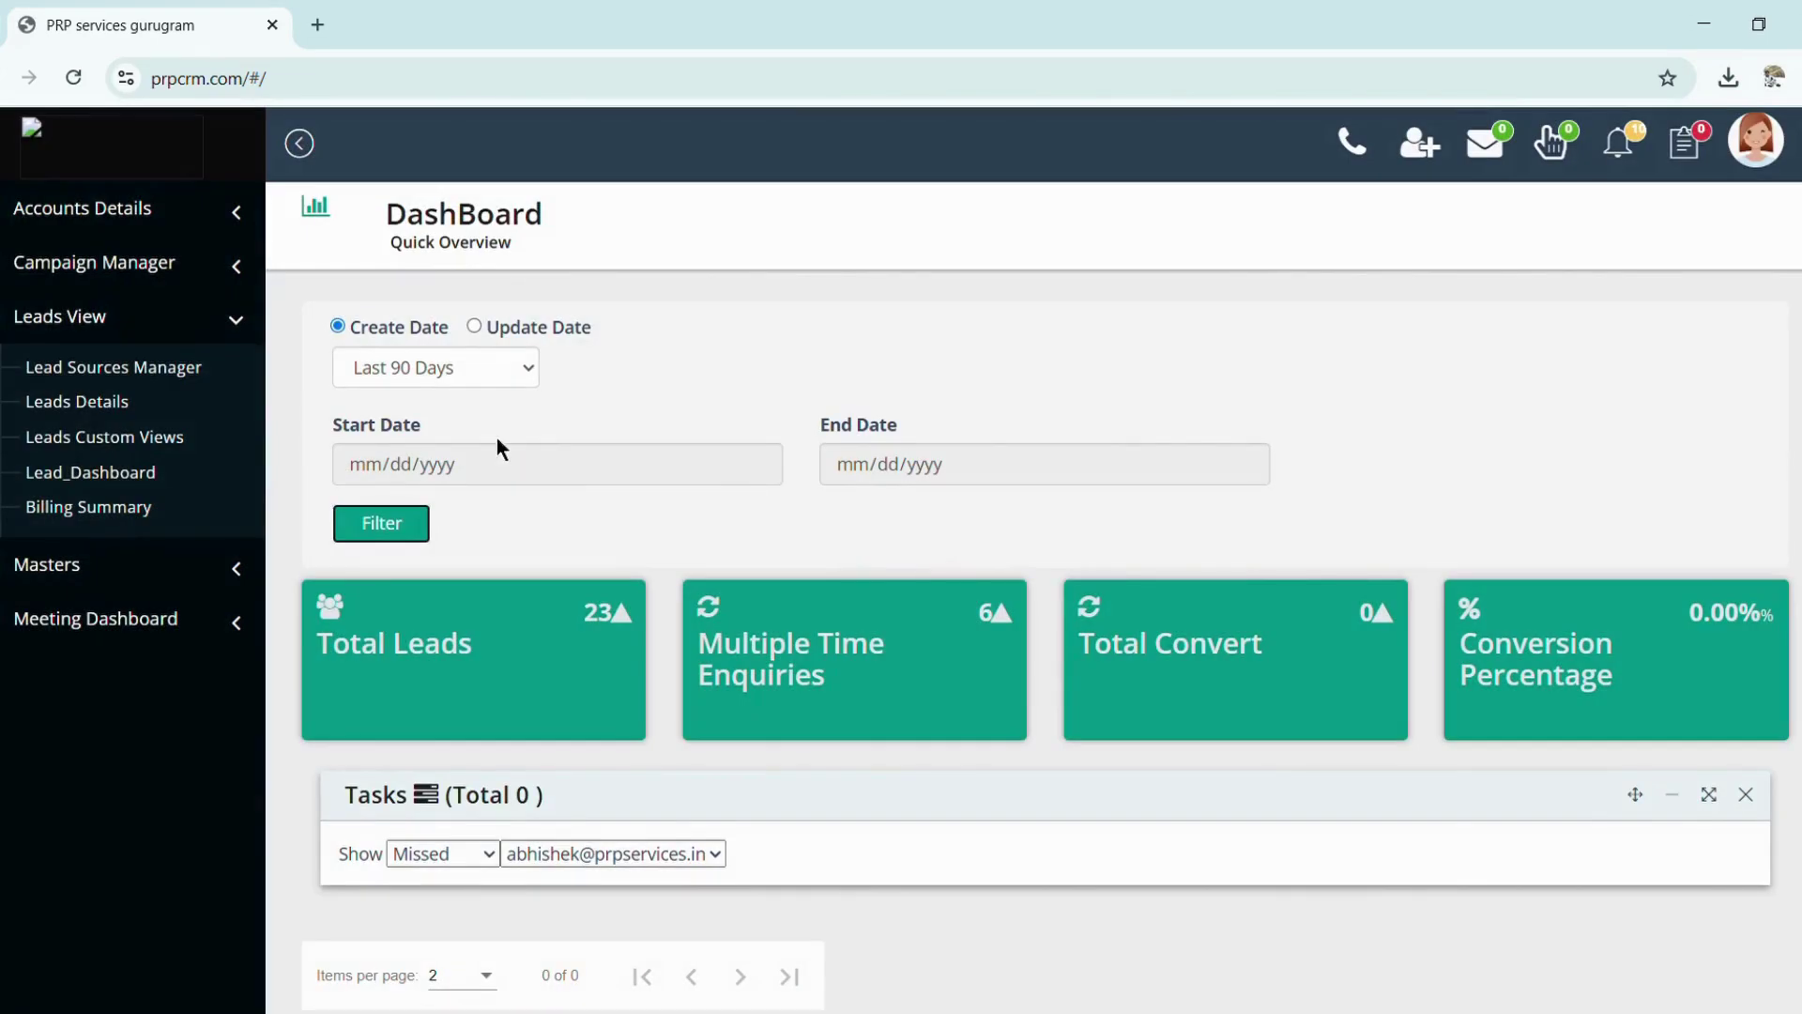
Set the Tasks panel to Show-Both for missed and upcoming tasks
scroll(493, 521, down, 2)
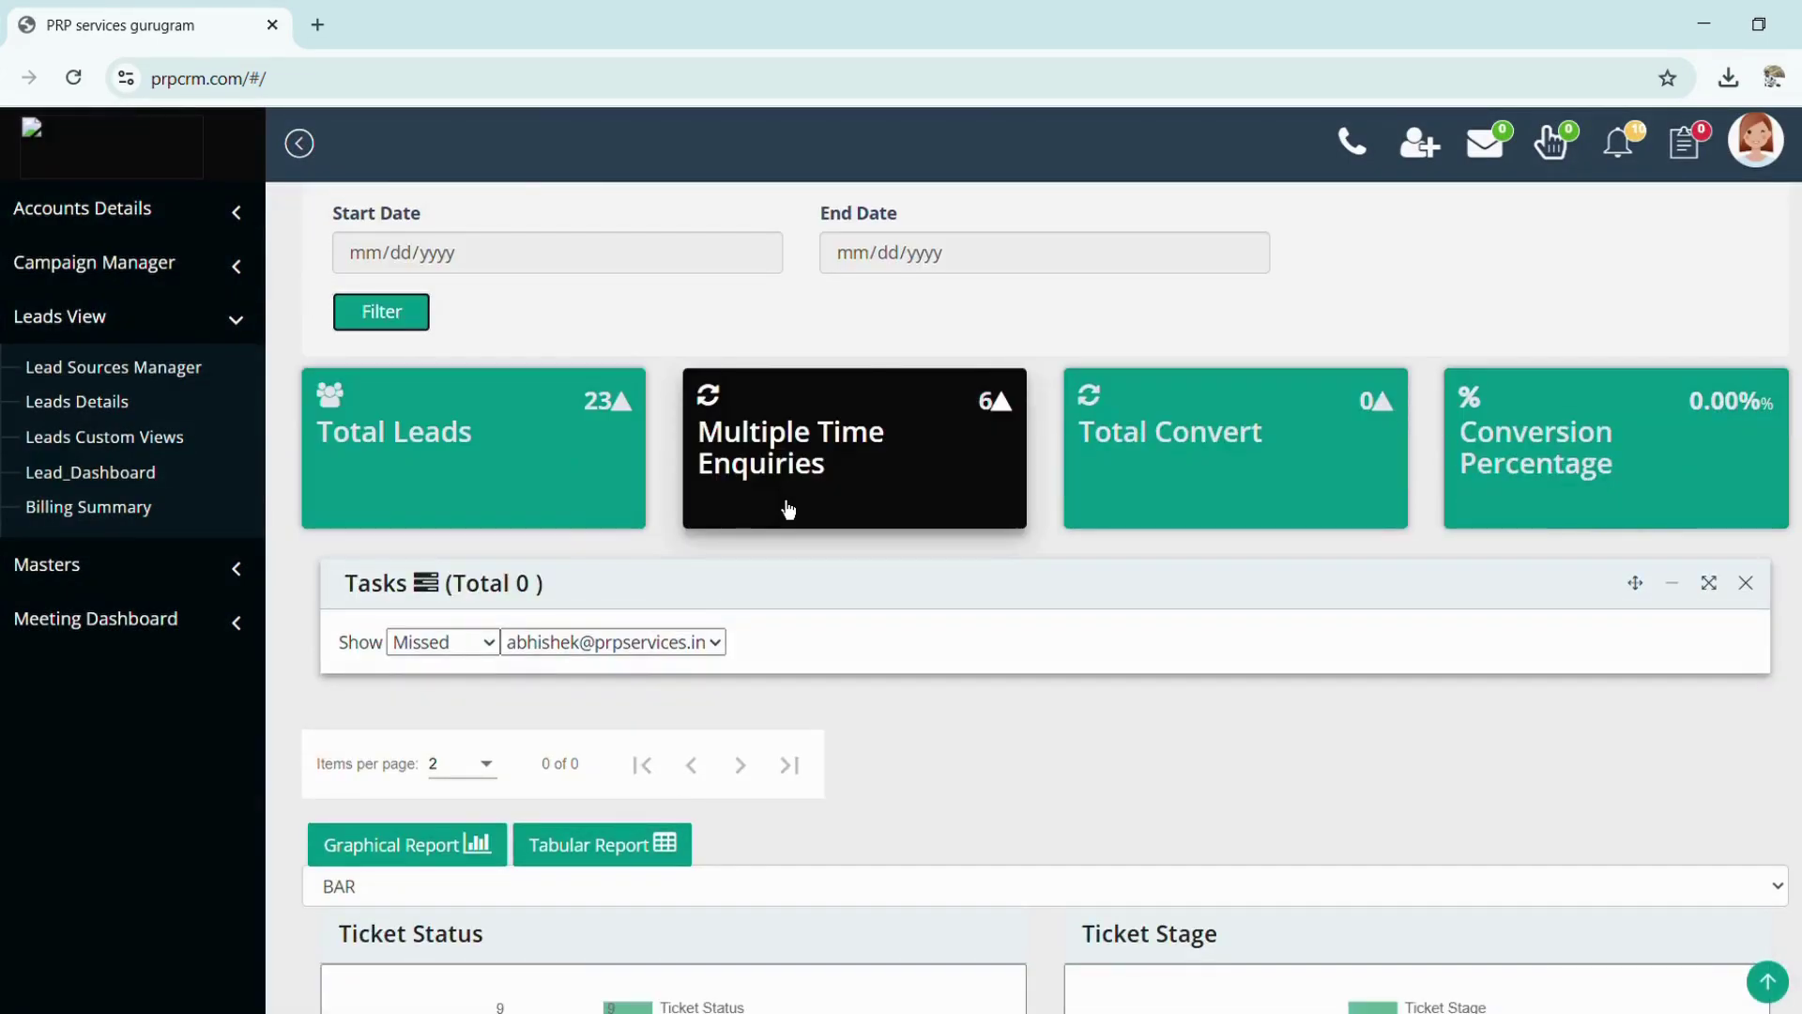
scroll(784, 505, down, 2)
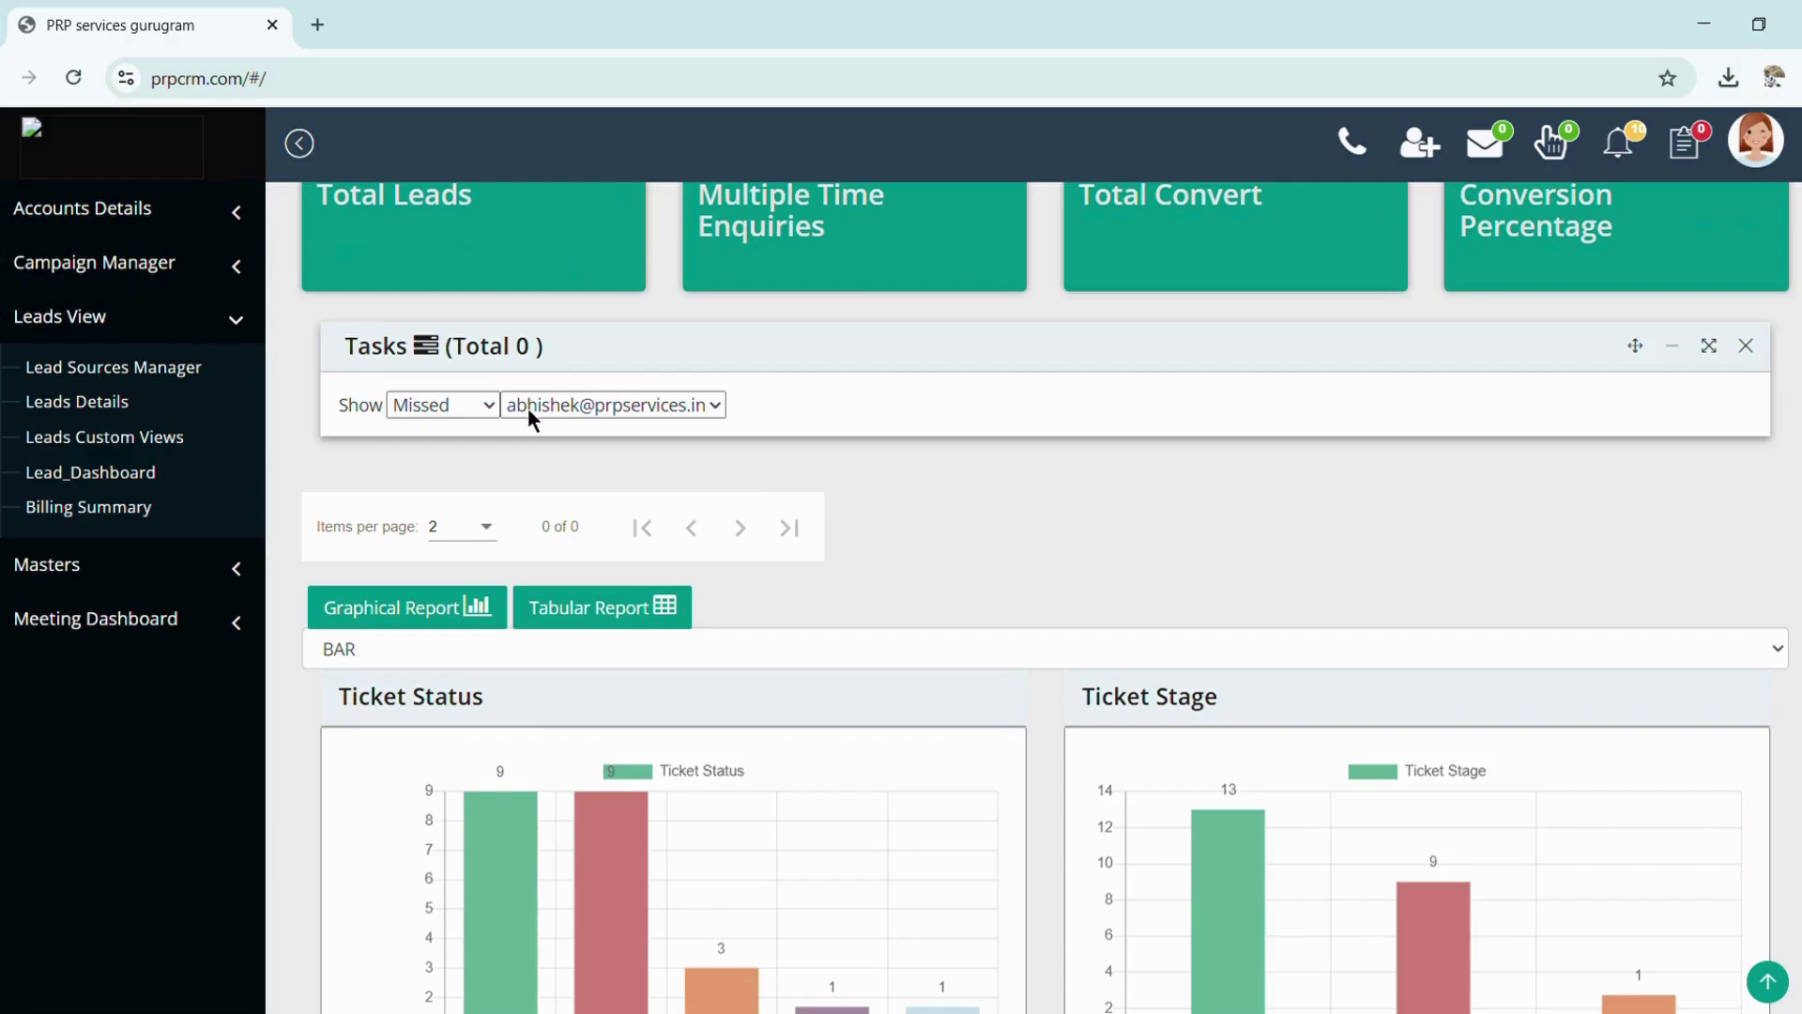
click(436, 475)
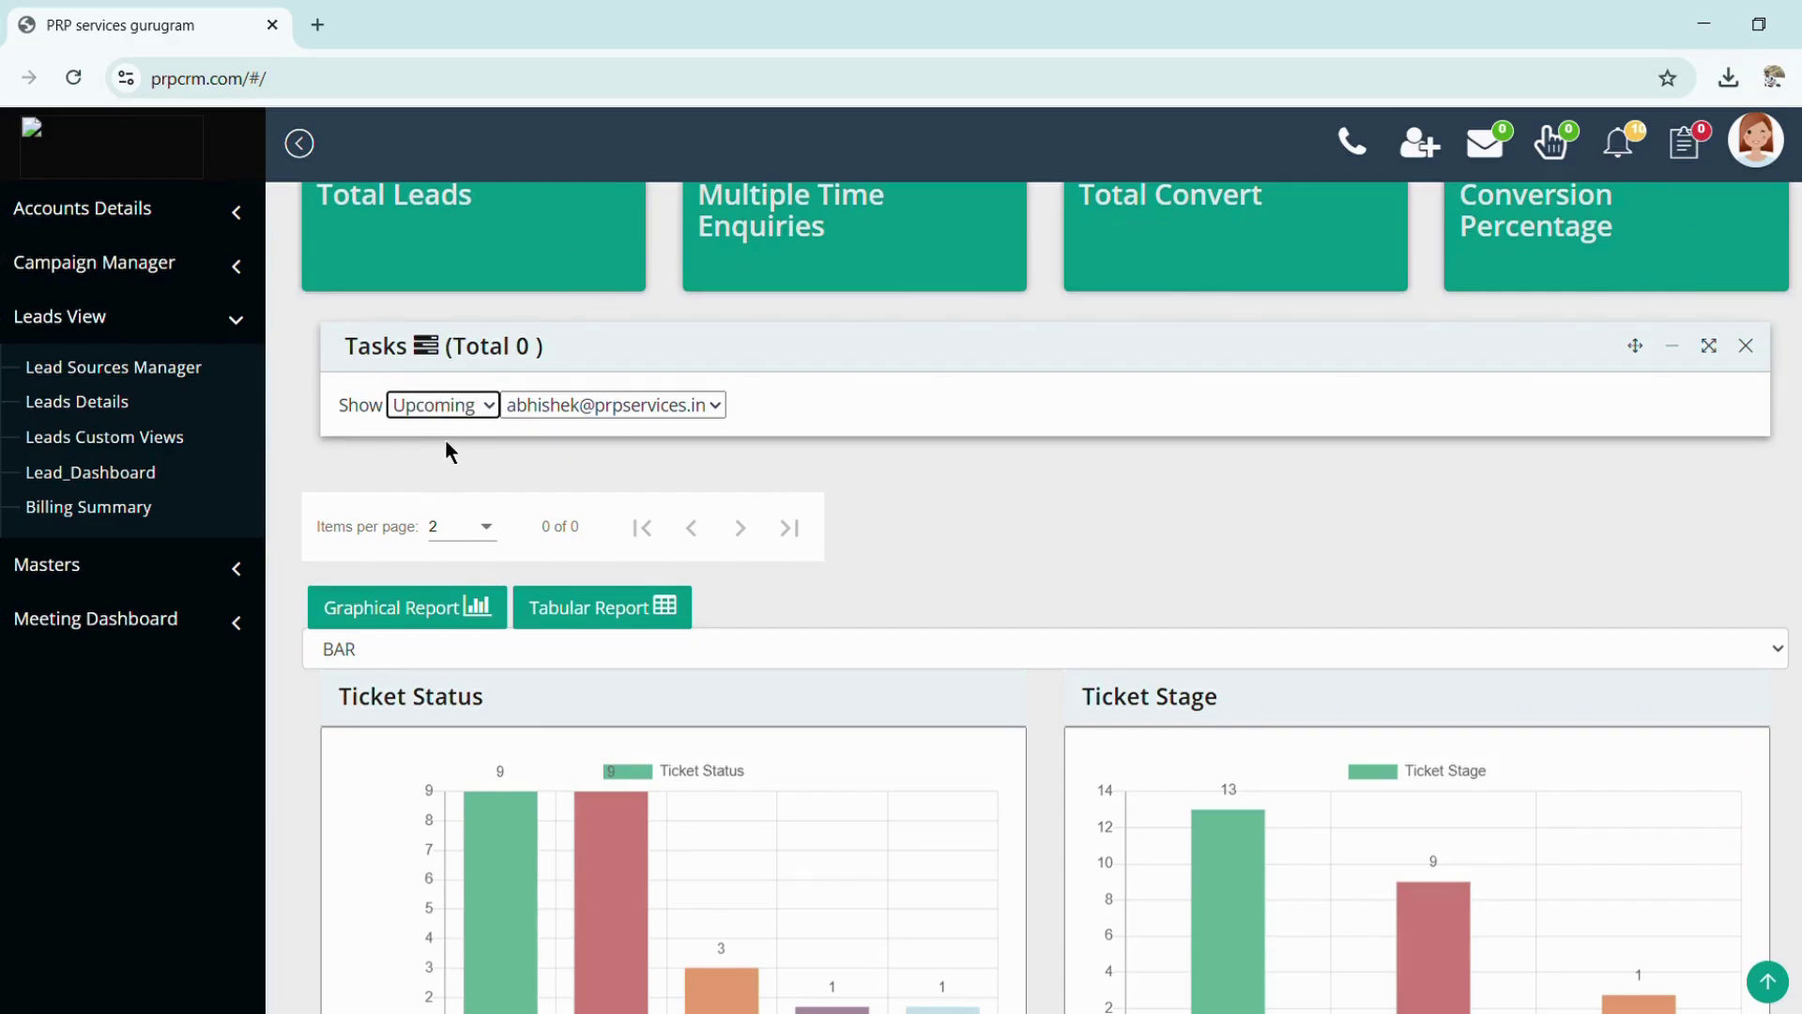
click(436, 536)
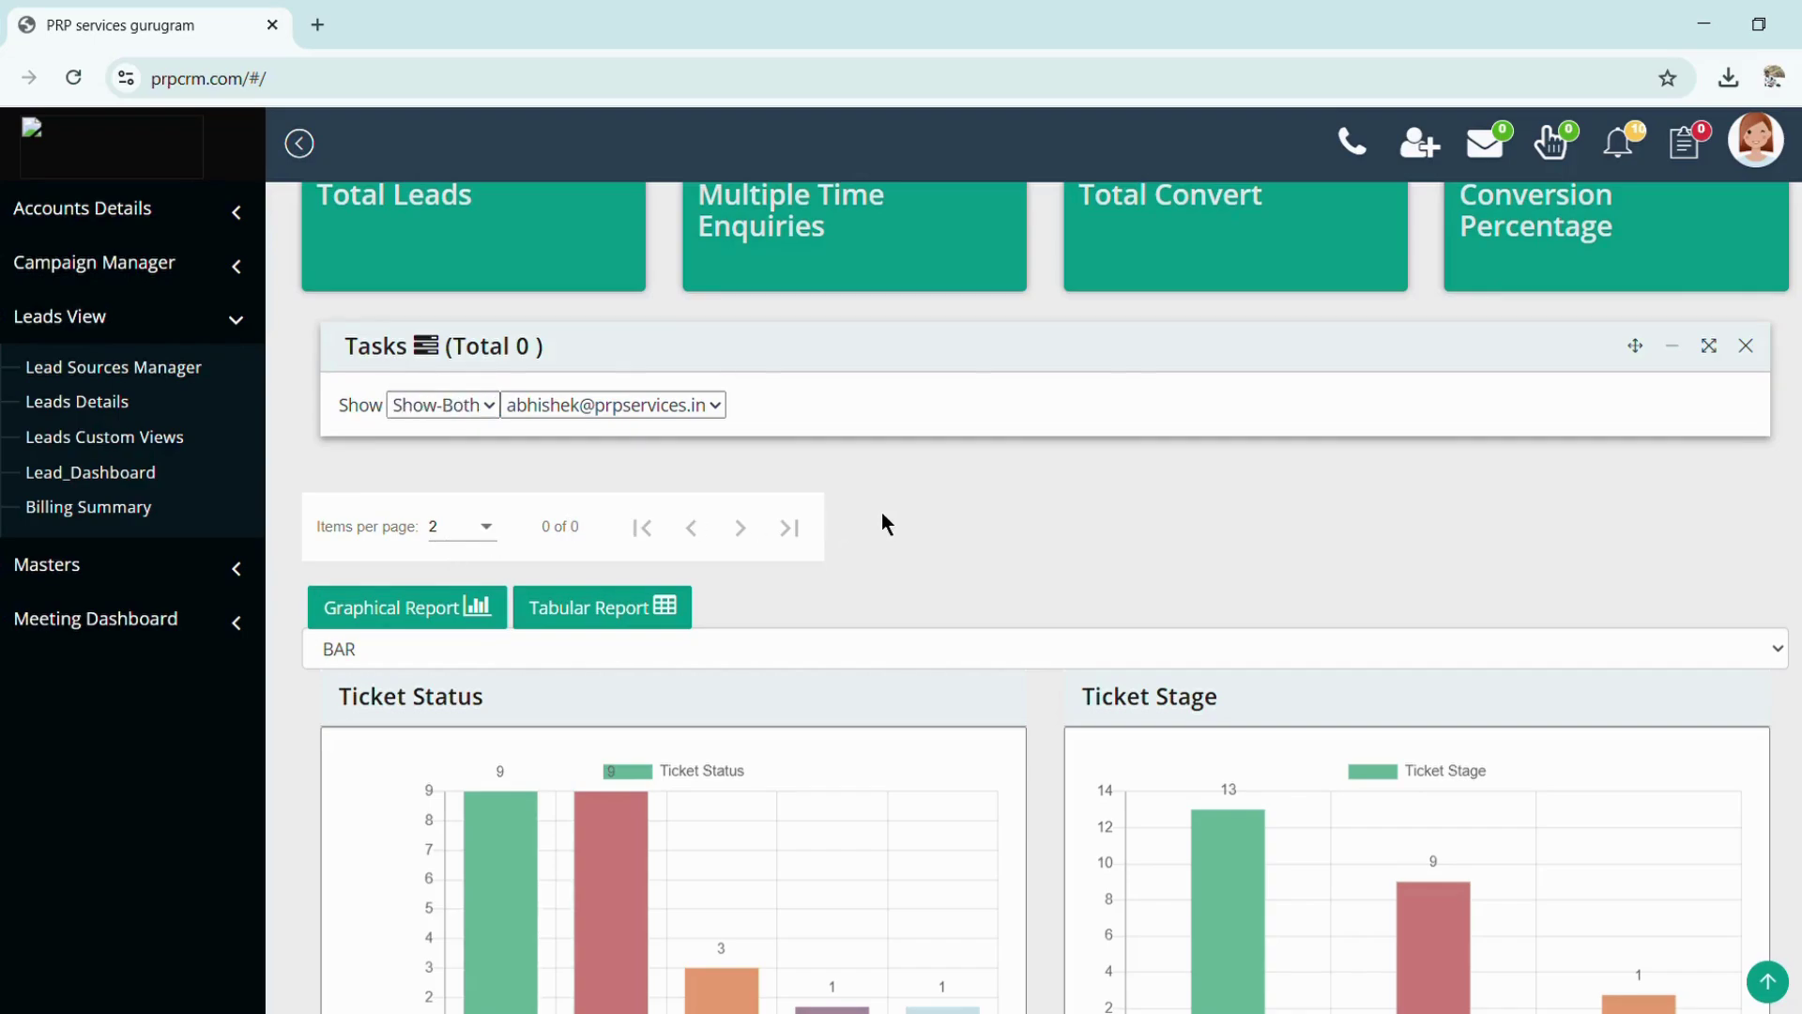
Switch the ticket report to Tabular Report, then back to Graphical Report bar charts
scroll(881, 523, down, 1)
click(588, 516)
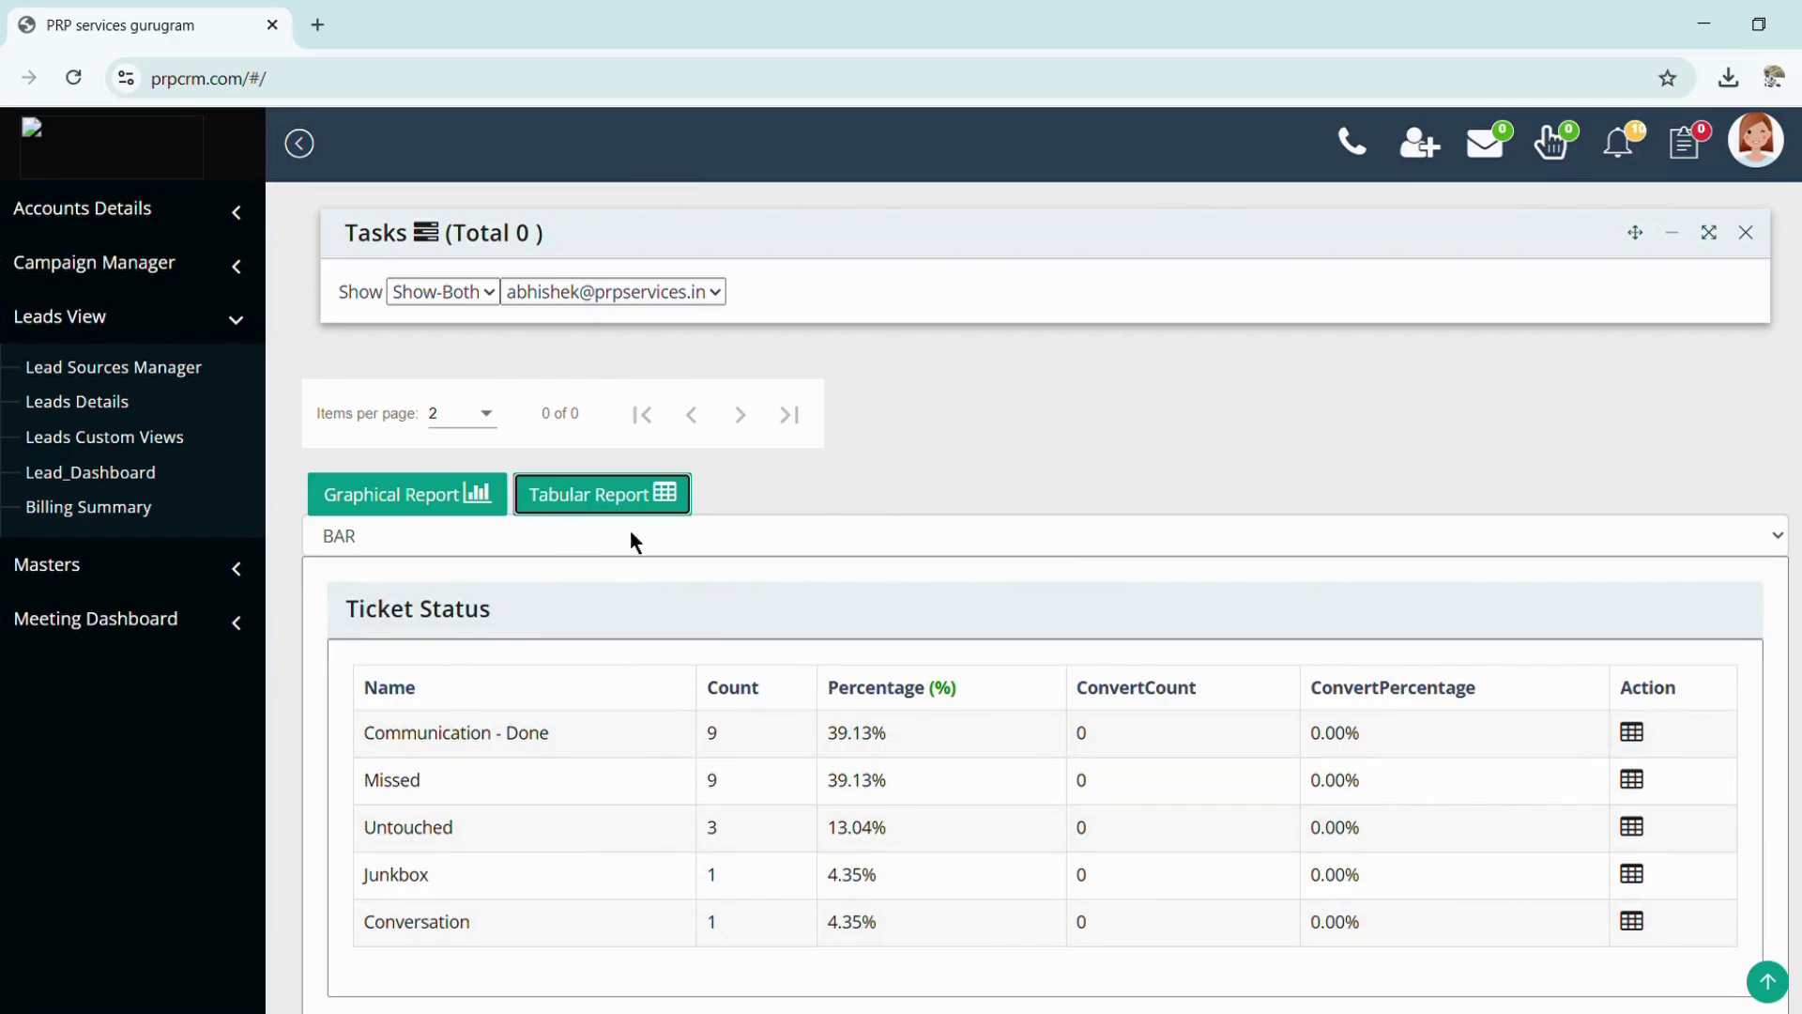
click(418, 507)
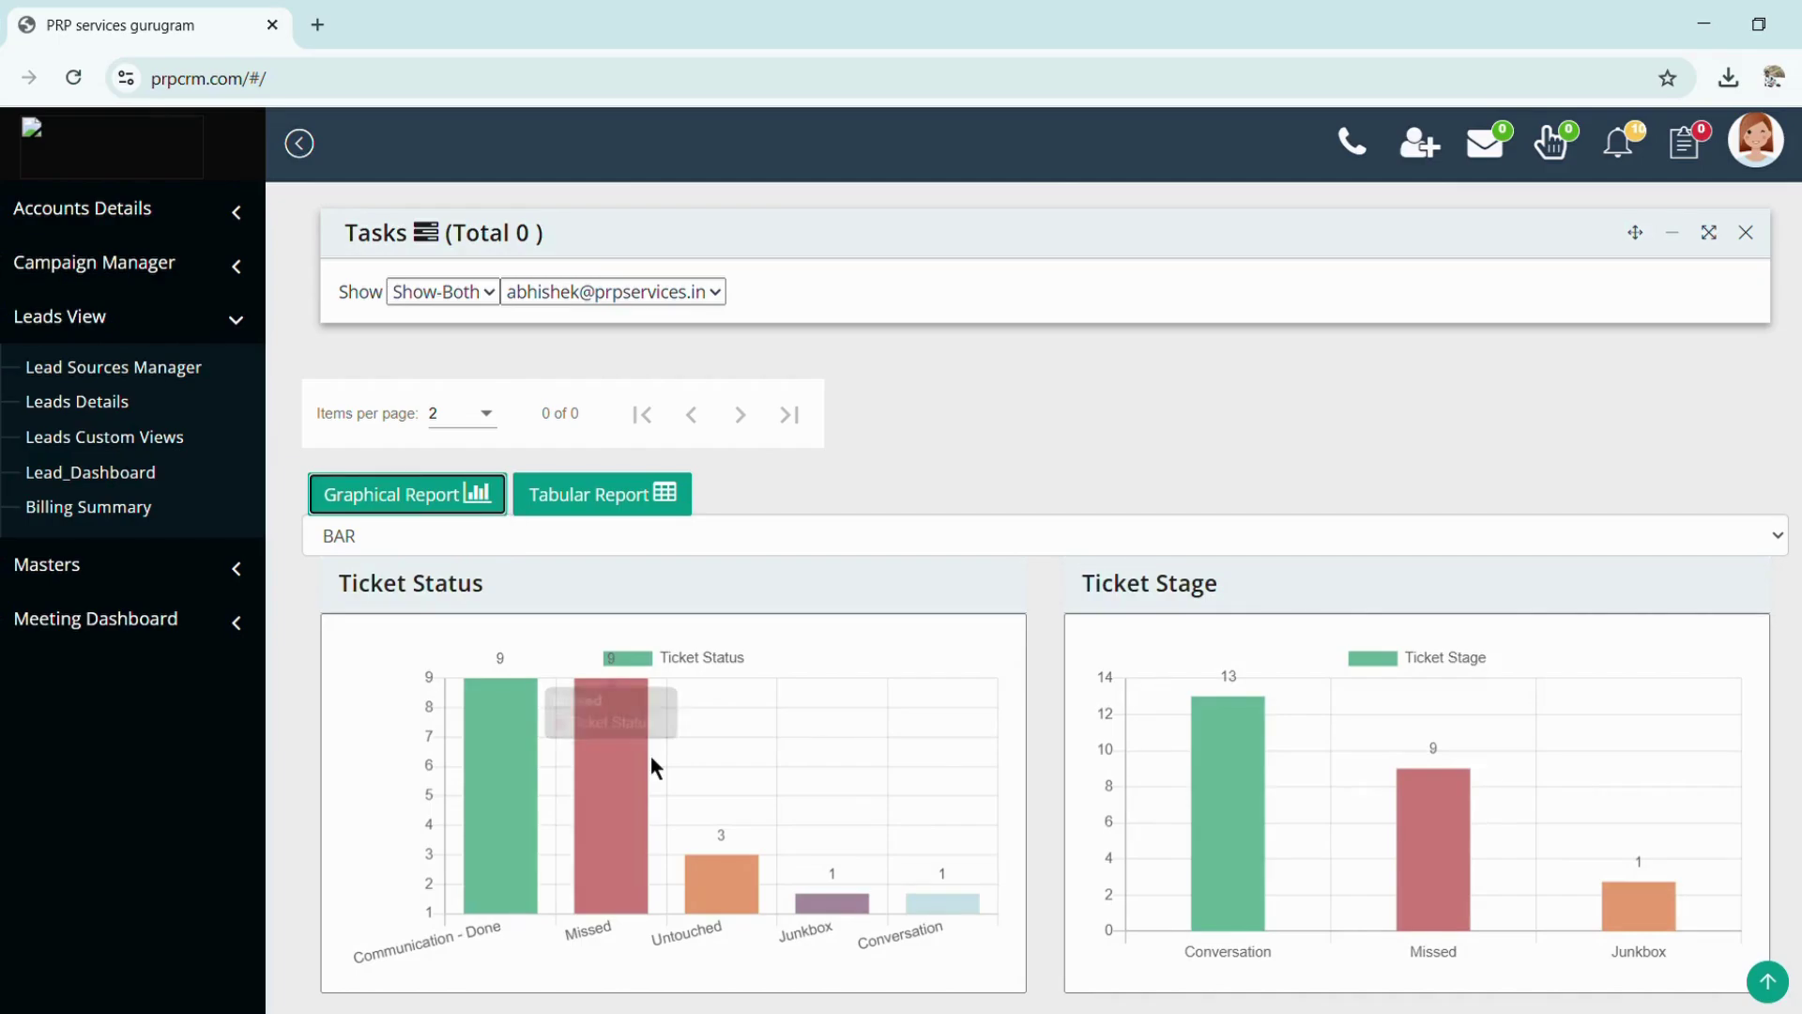
scroll(650, 760, down, 20)
scroll(650, 755, up, 20)
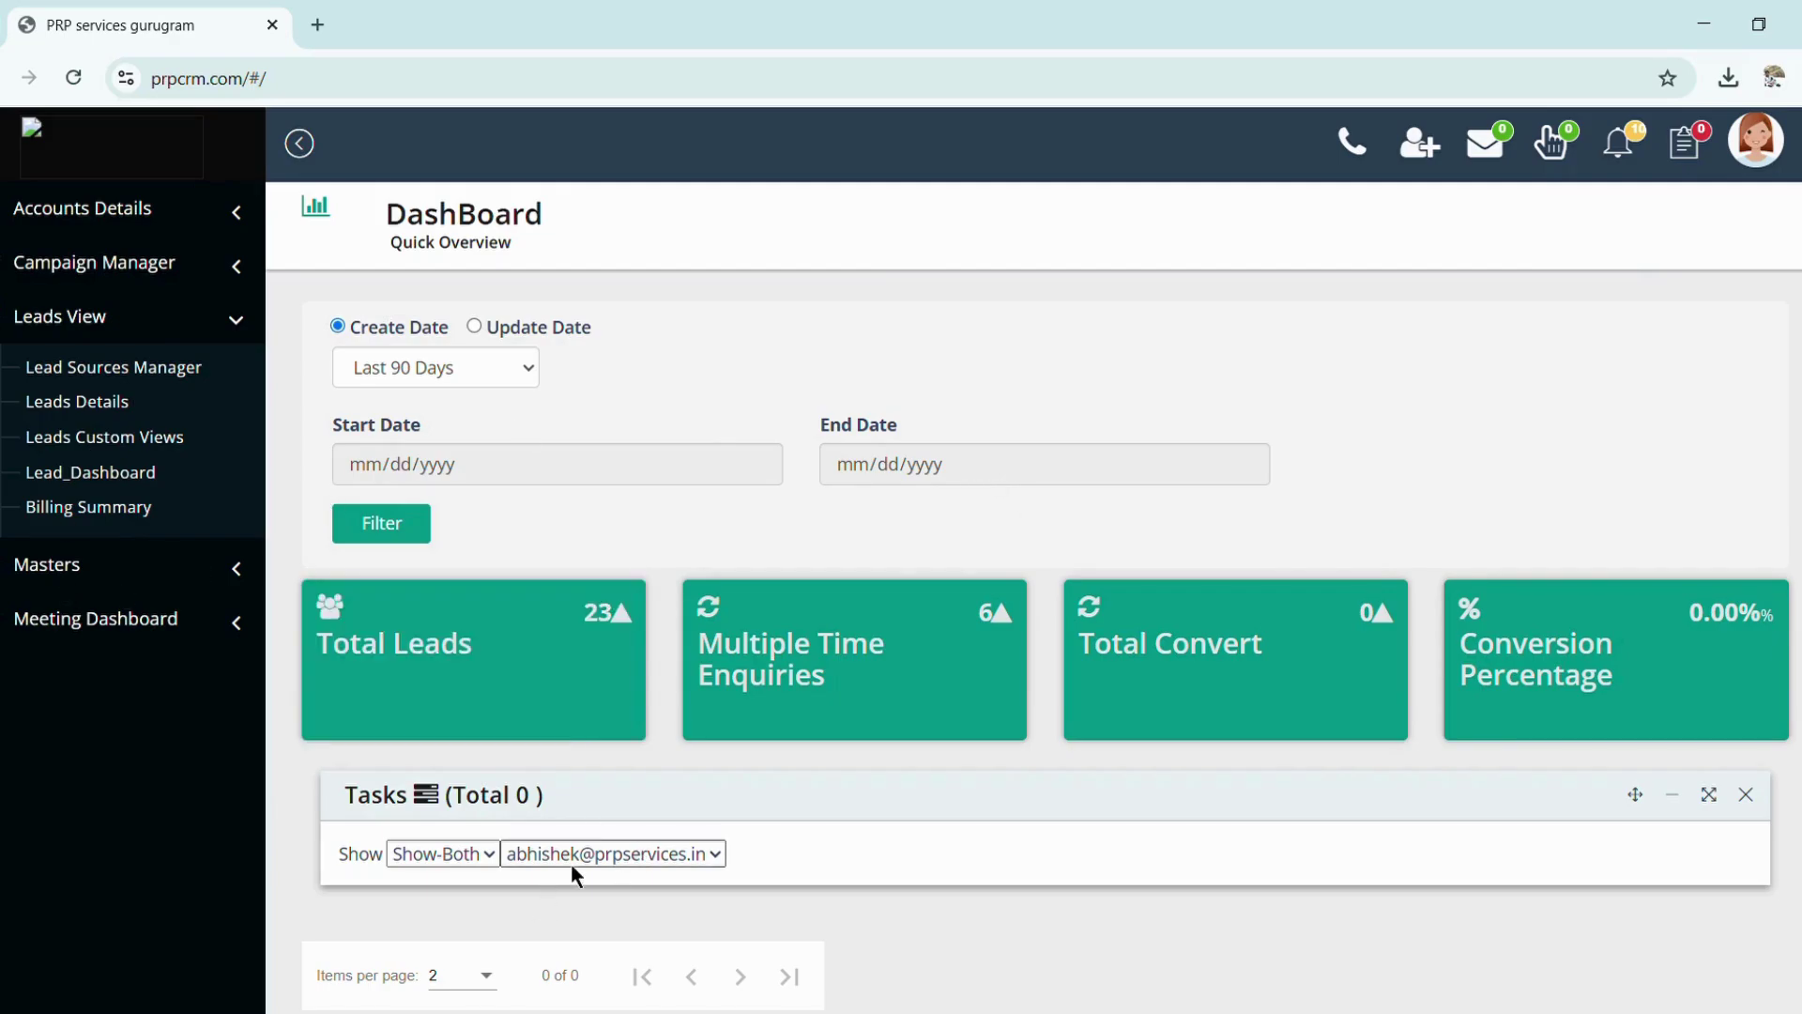
Switch the tasks user filter to Show All, then back to the logged-in user
click(567, 892)
click(565, 919)
scroll(824, 785, down, 2)
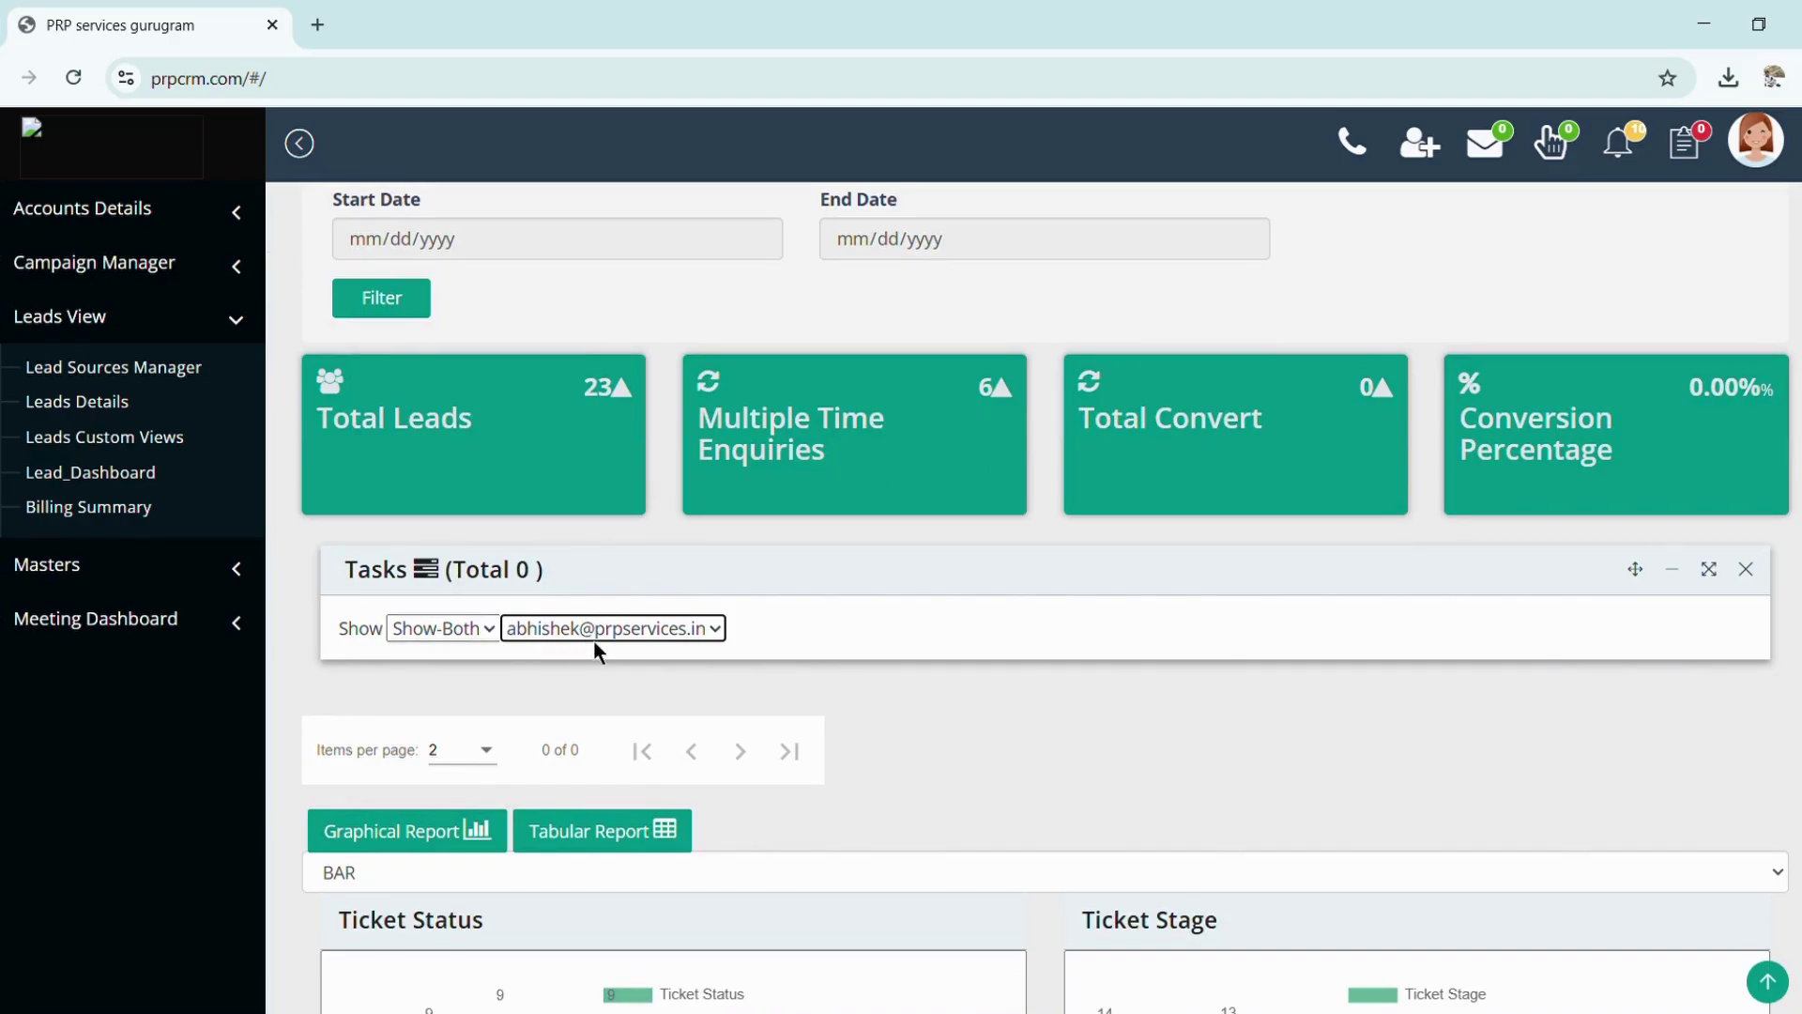
Open Leads Details, try the Bulk Upload Leads dialog's download and user choice, then cancel it
click(87, 401)
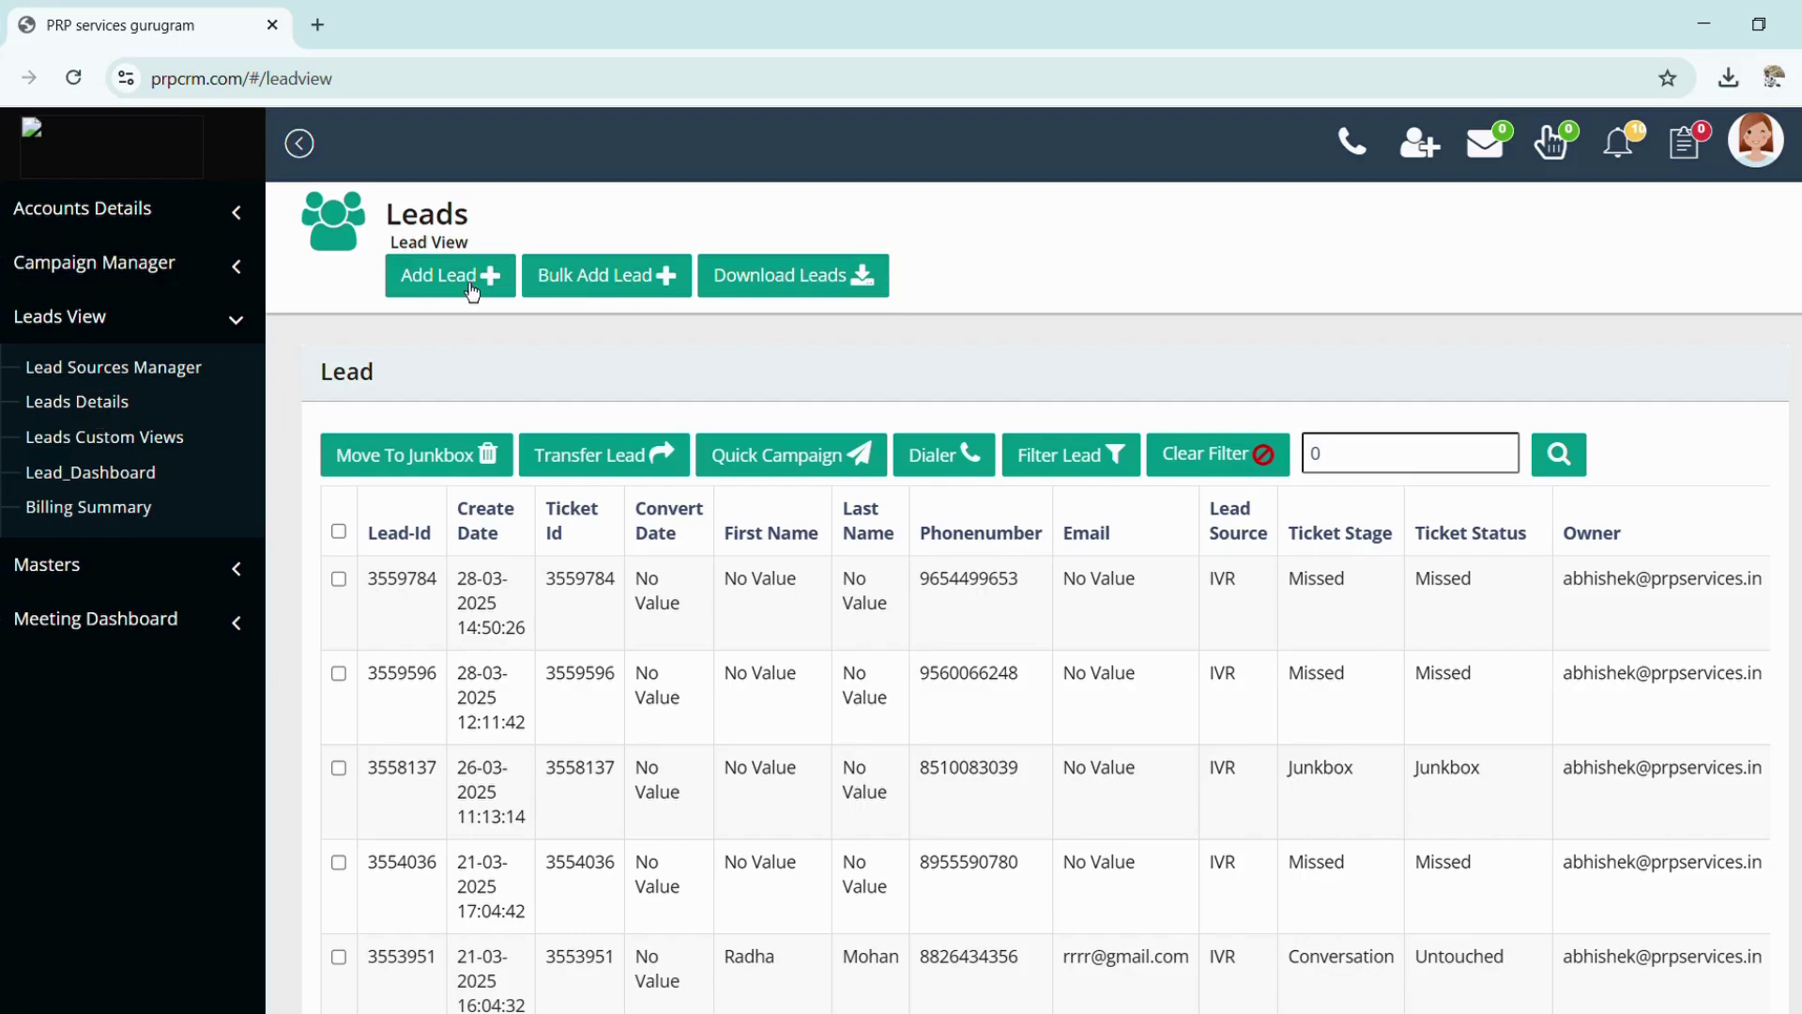
click(575, 267)
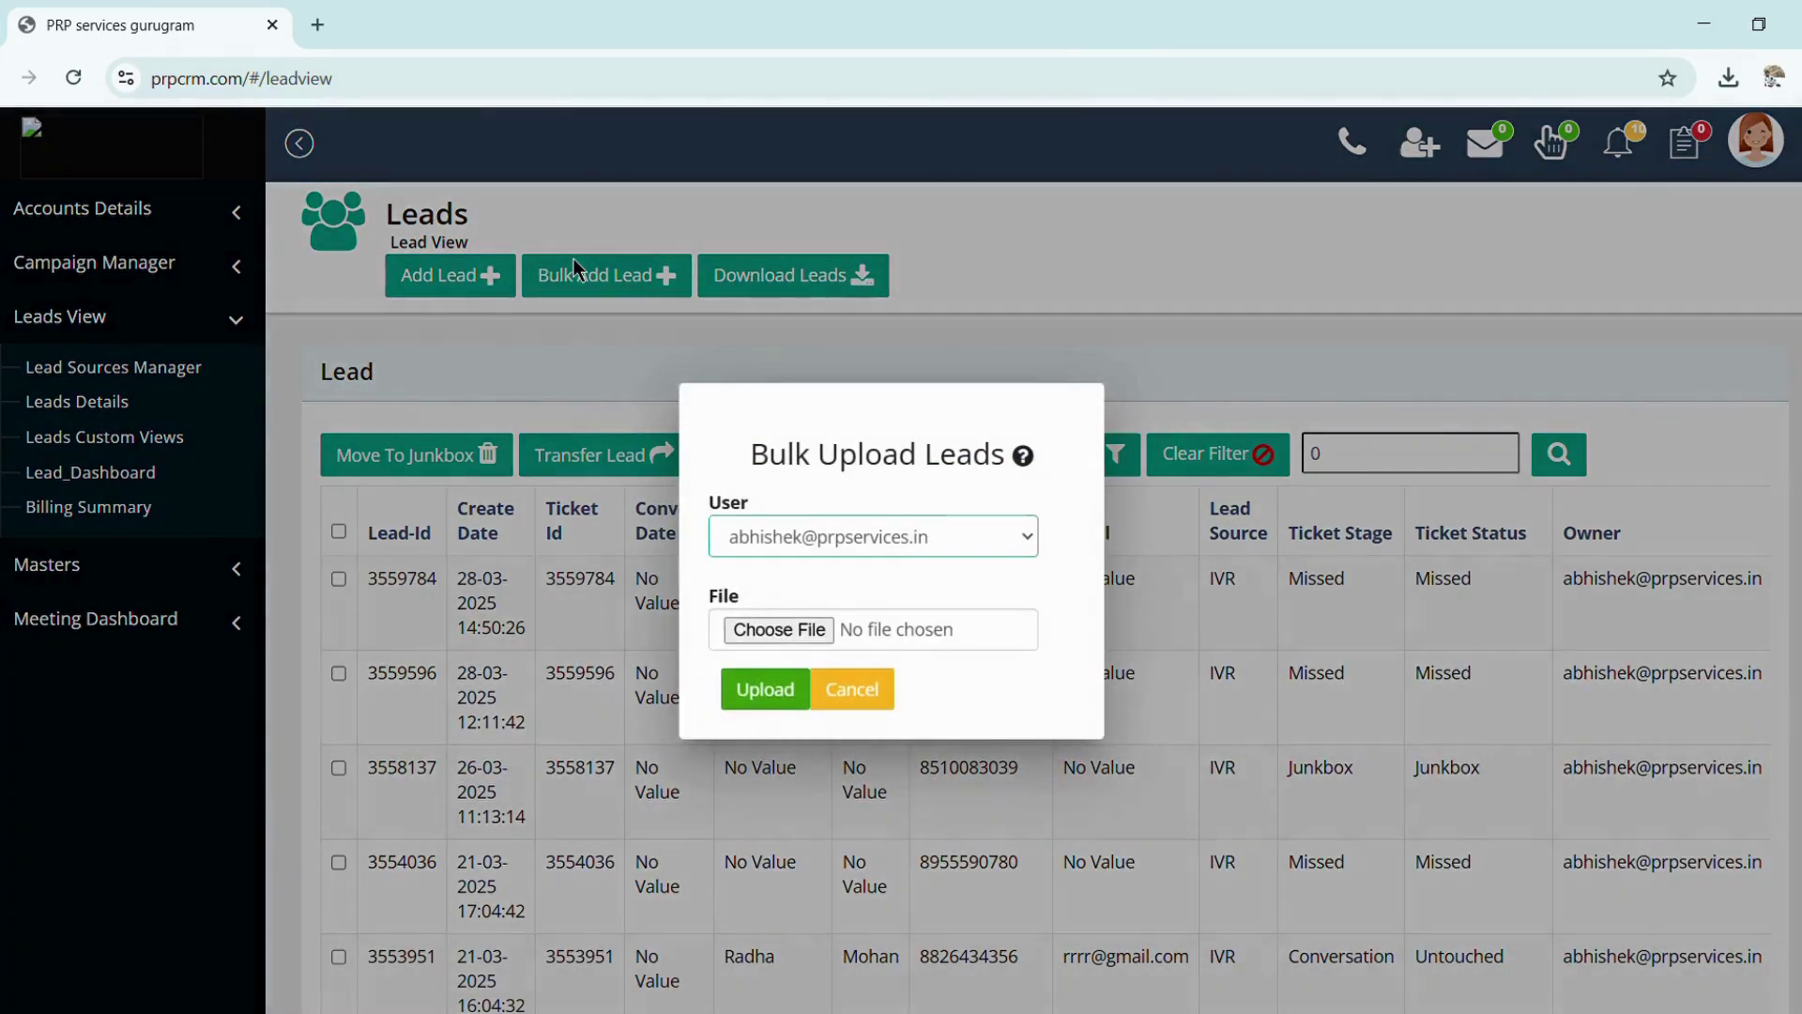
click(1031, 468)
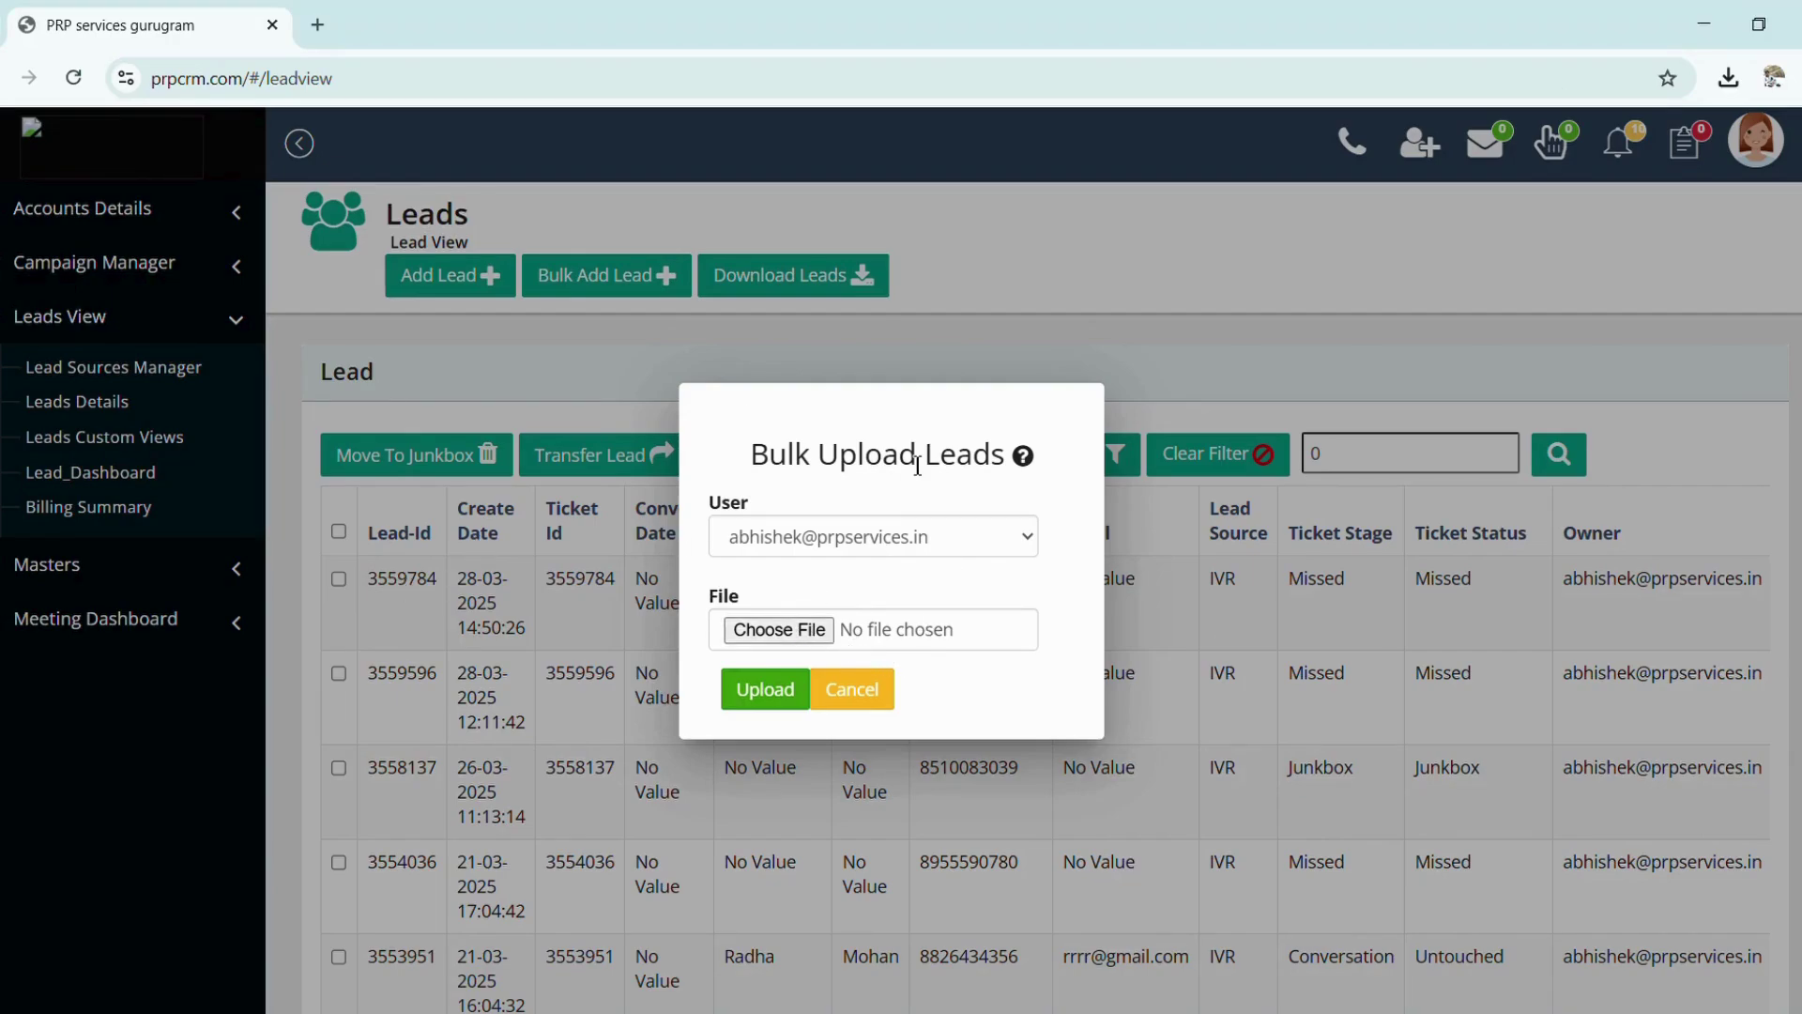
click(829, 533)
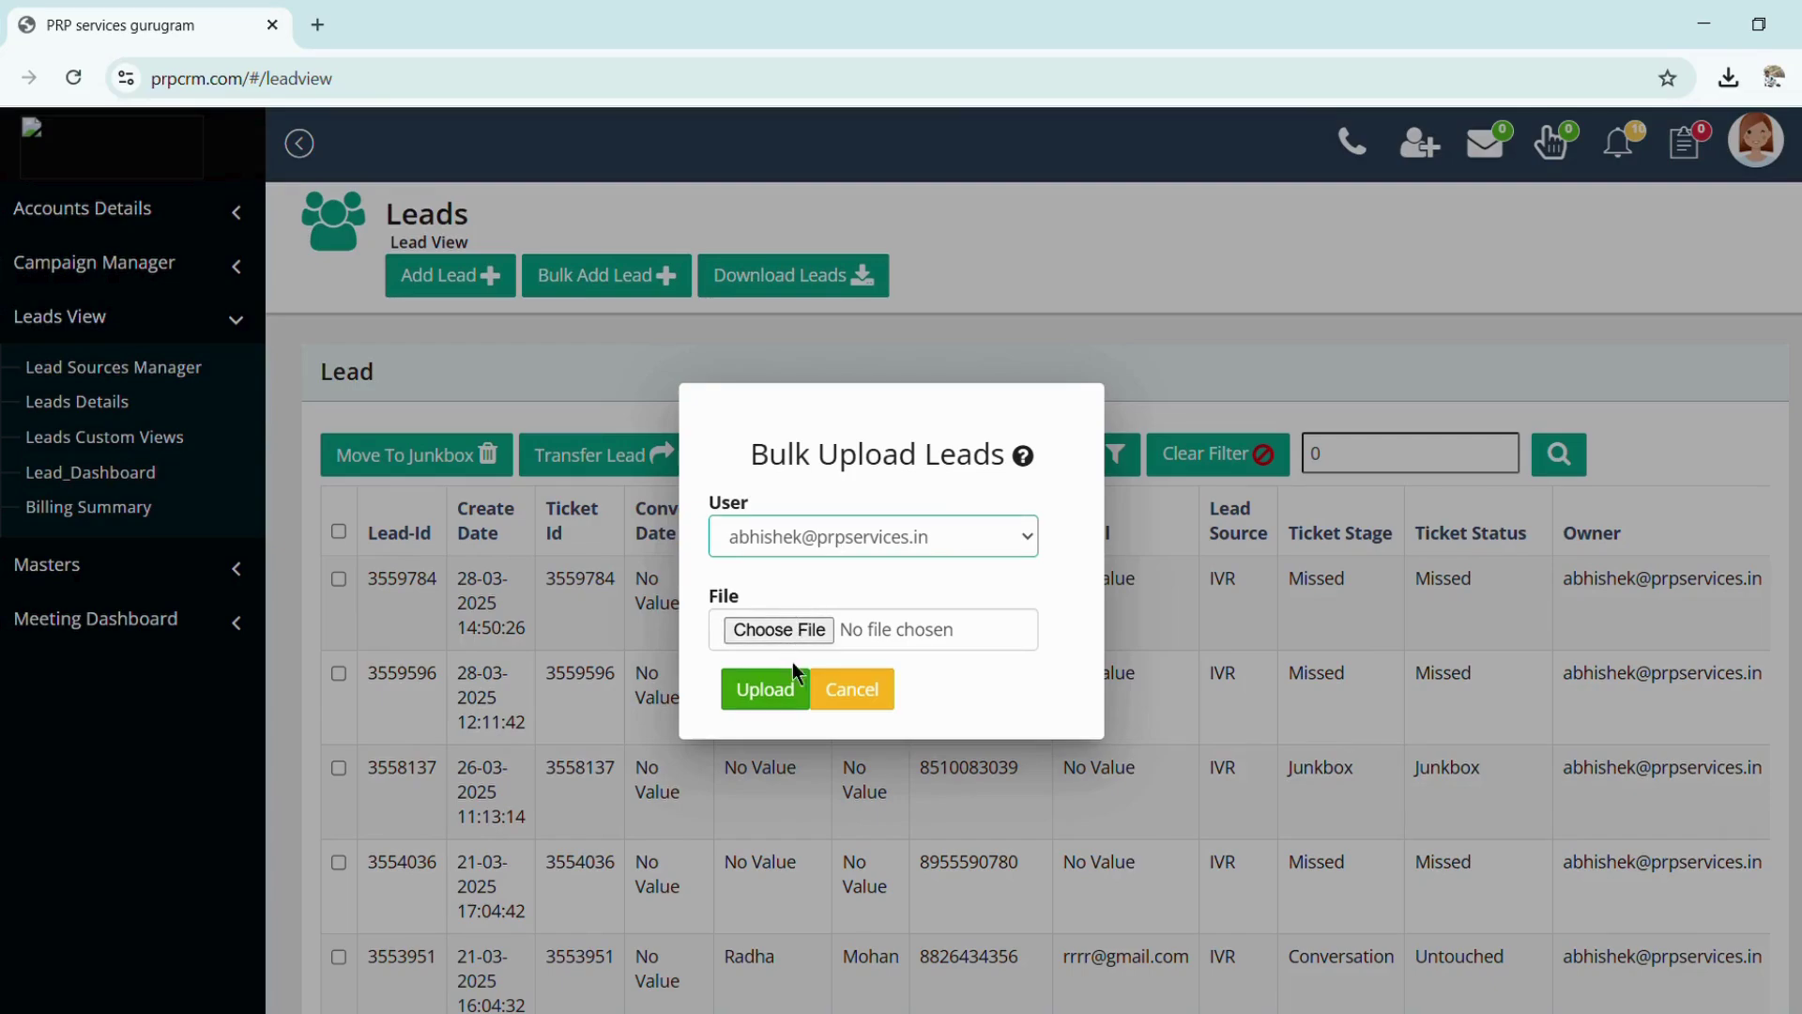
click(851, 709)
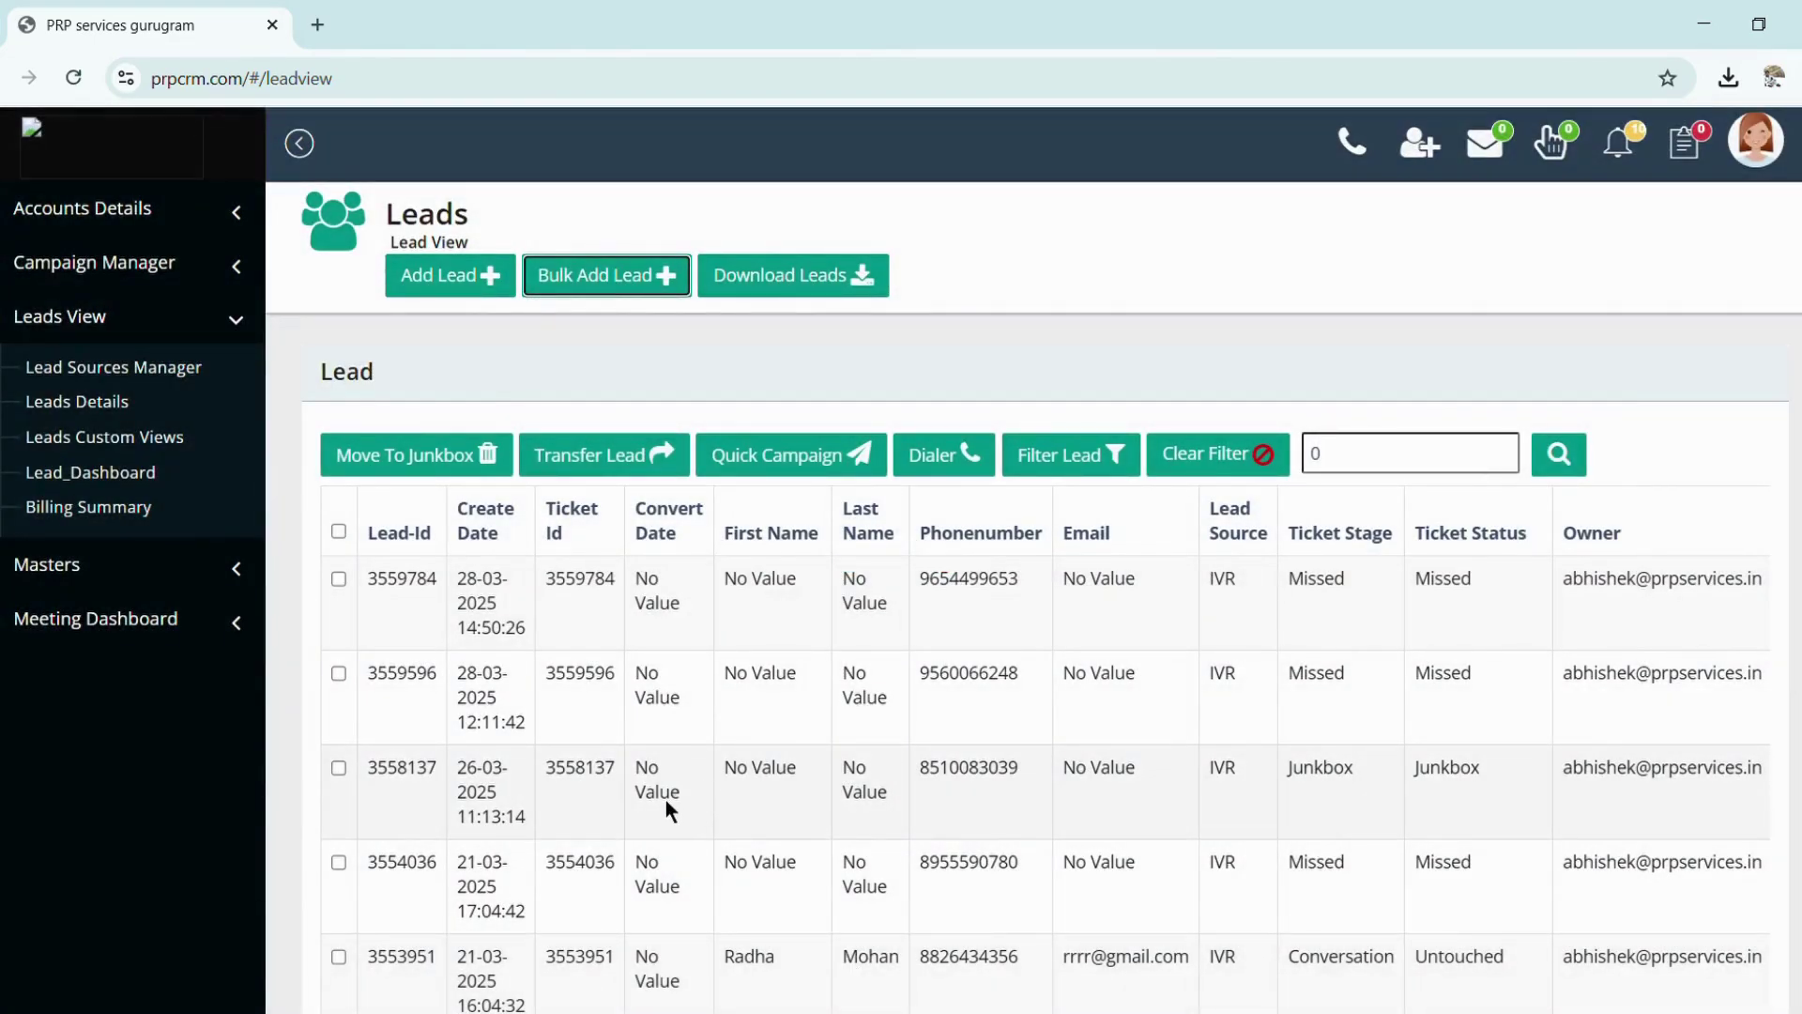
click(443, 294)
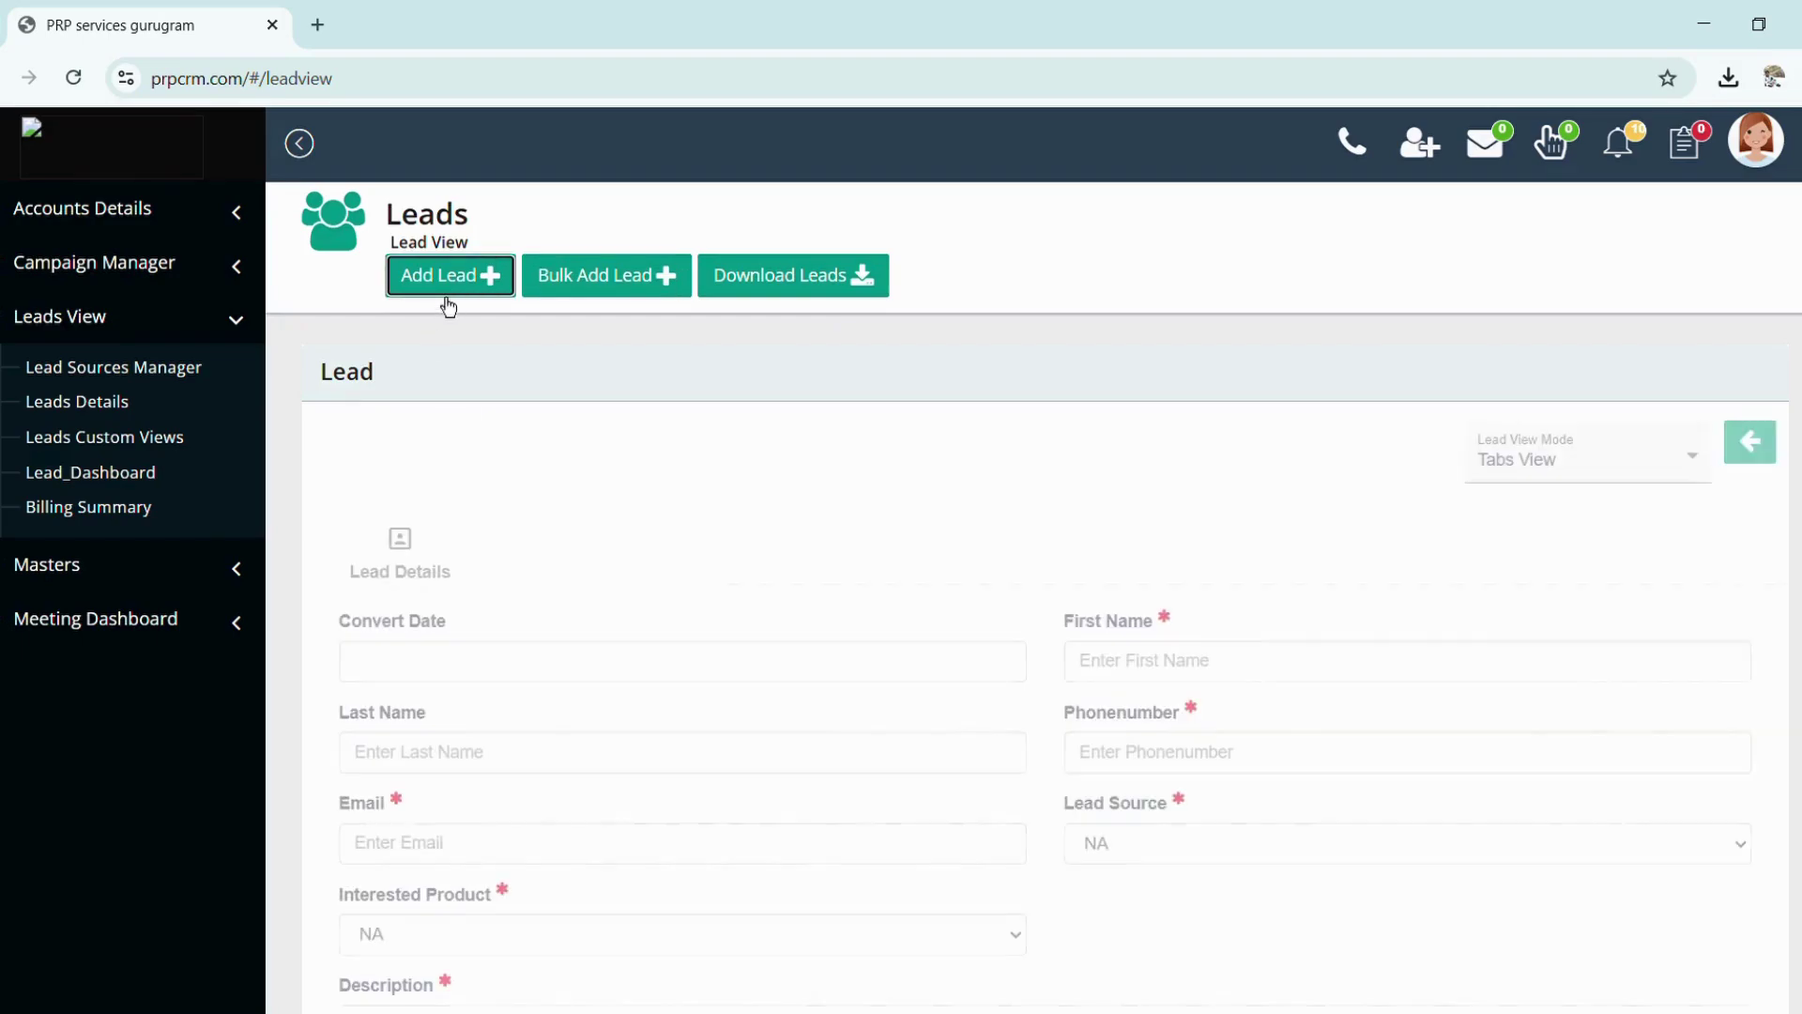
scroll(657, 668, down, 3)
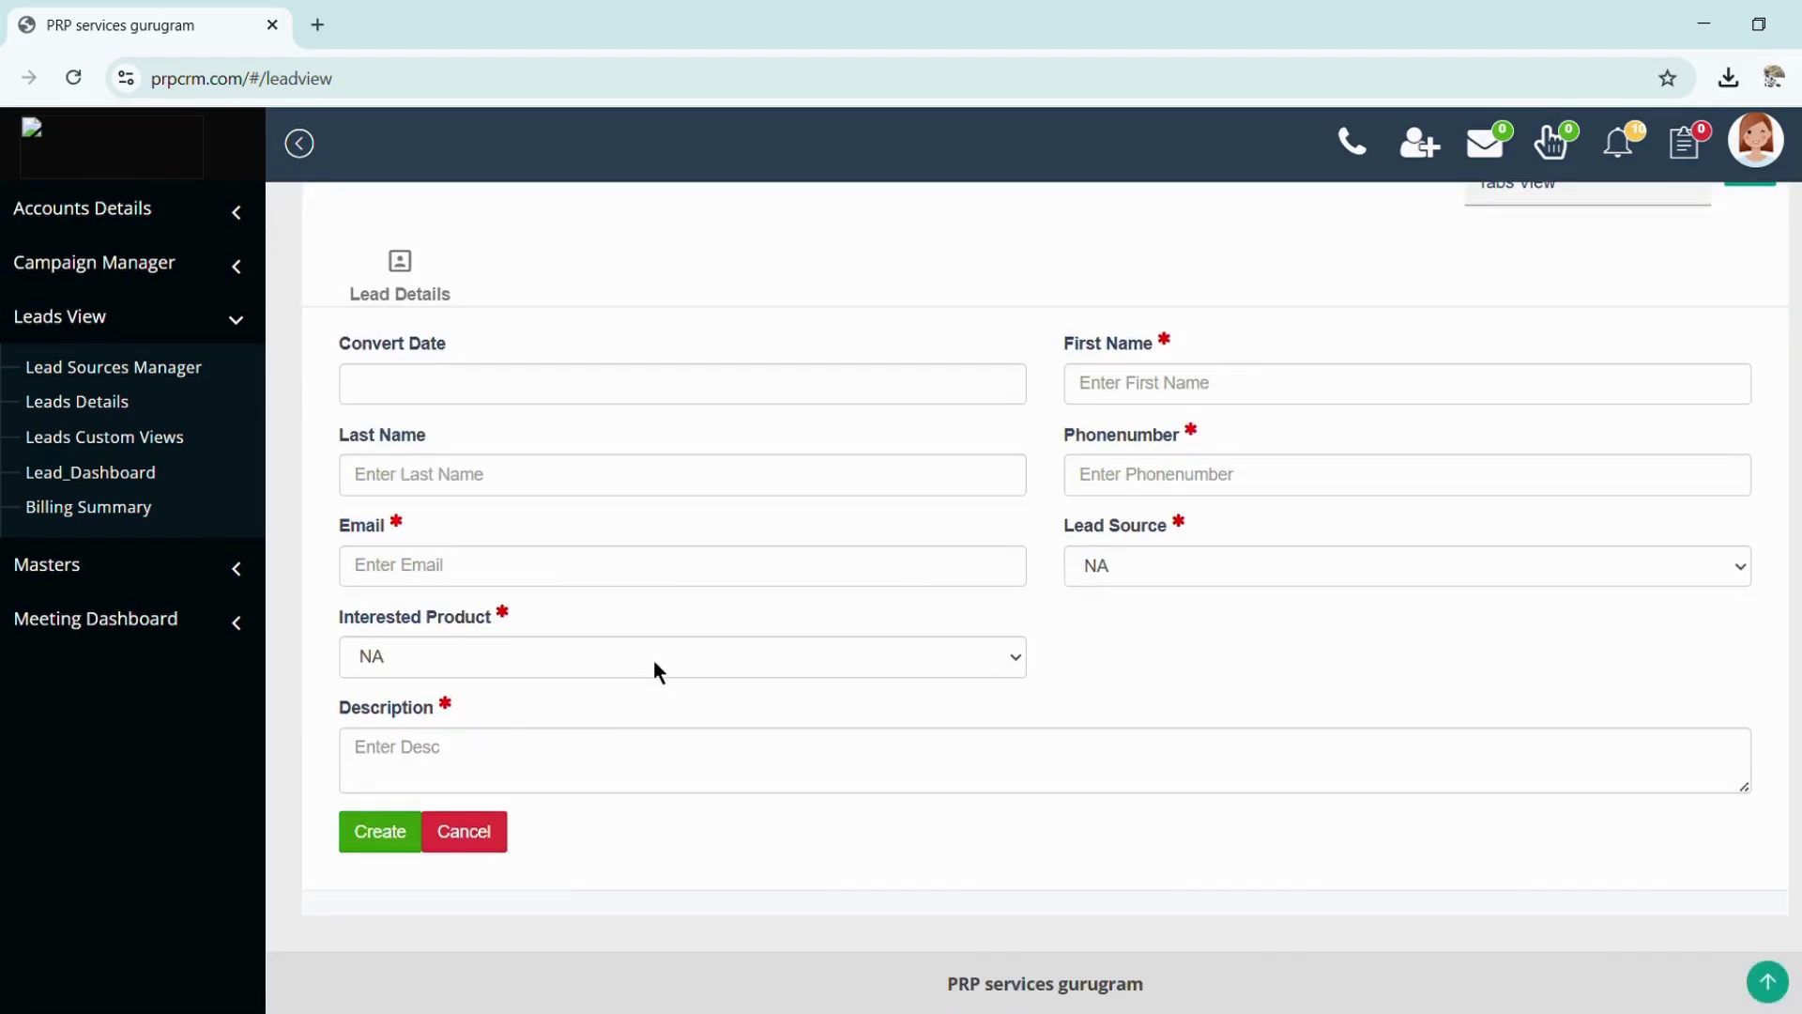
scroll(654, 669, up, 3)
scroll(654, 671, down, 3)
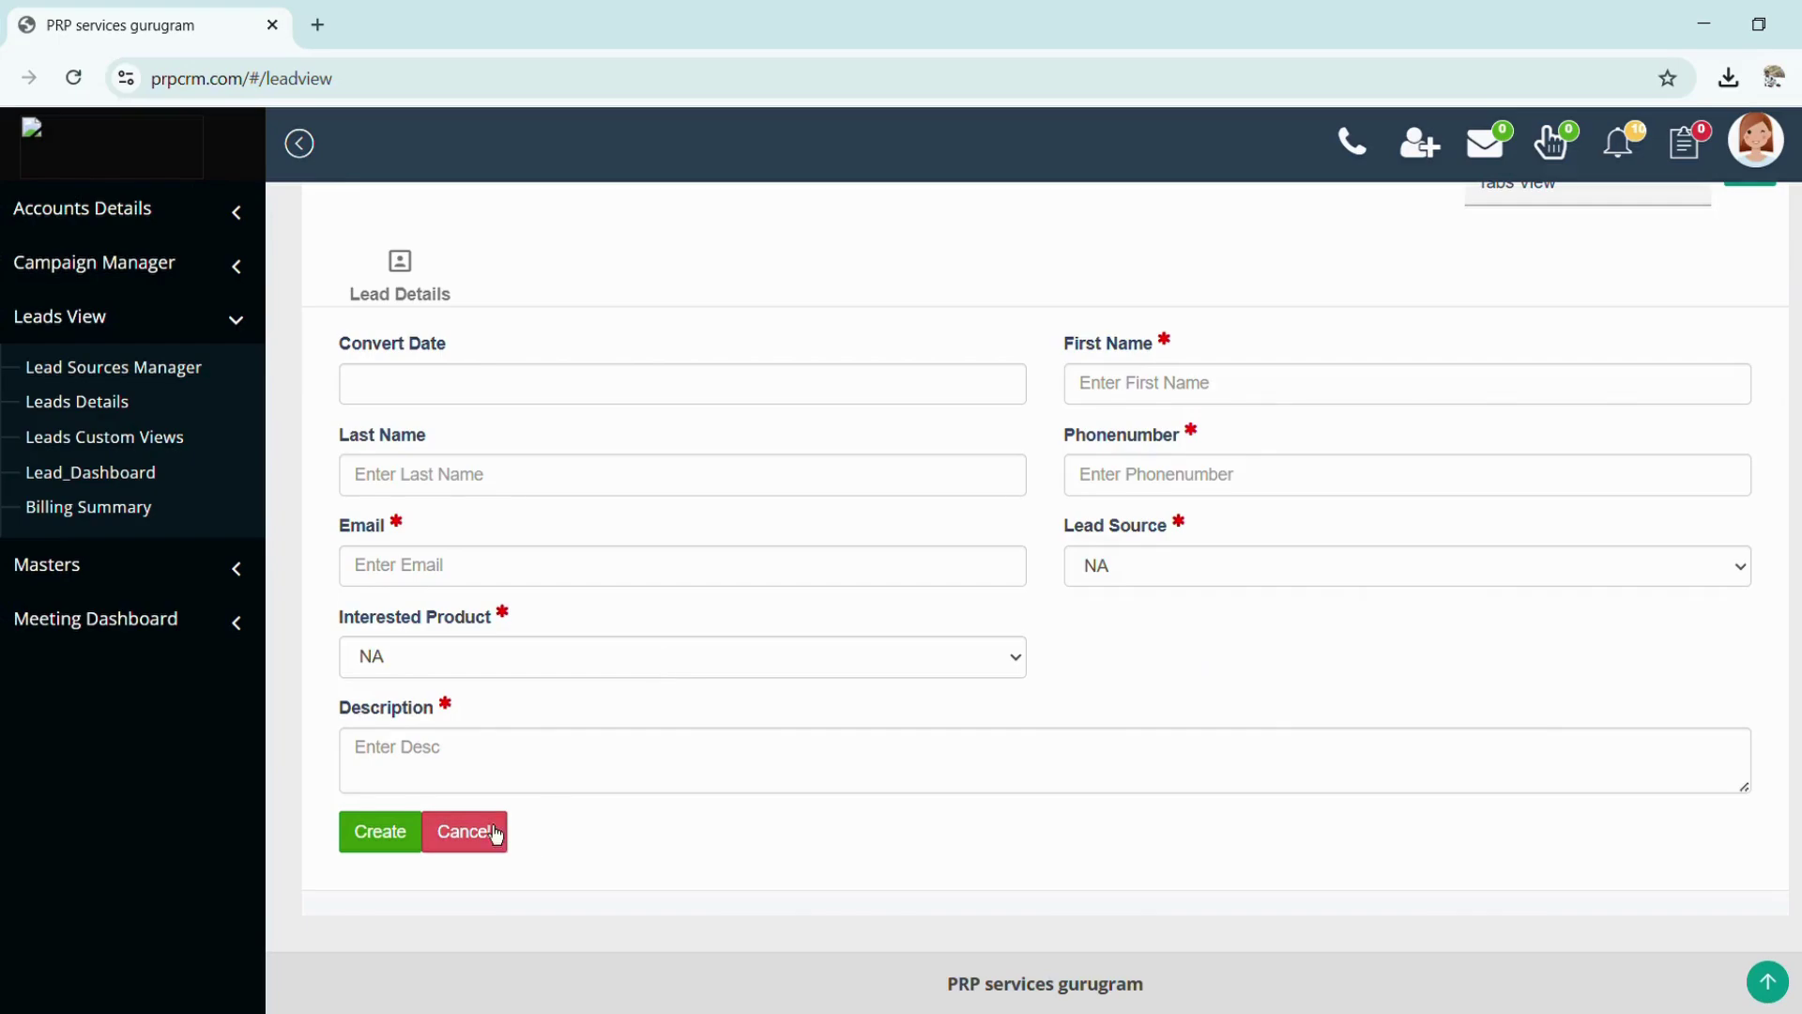
click(484, 829)
scroll(886, 520, up, 3)
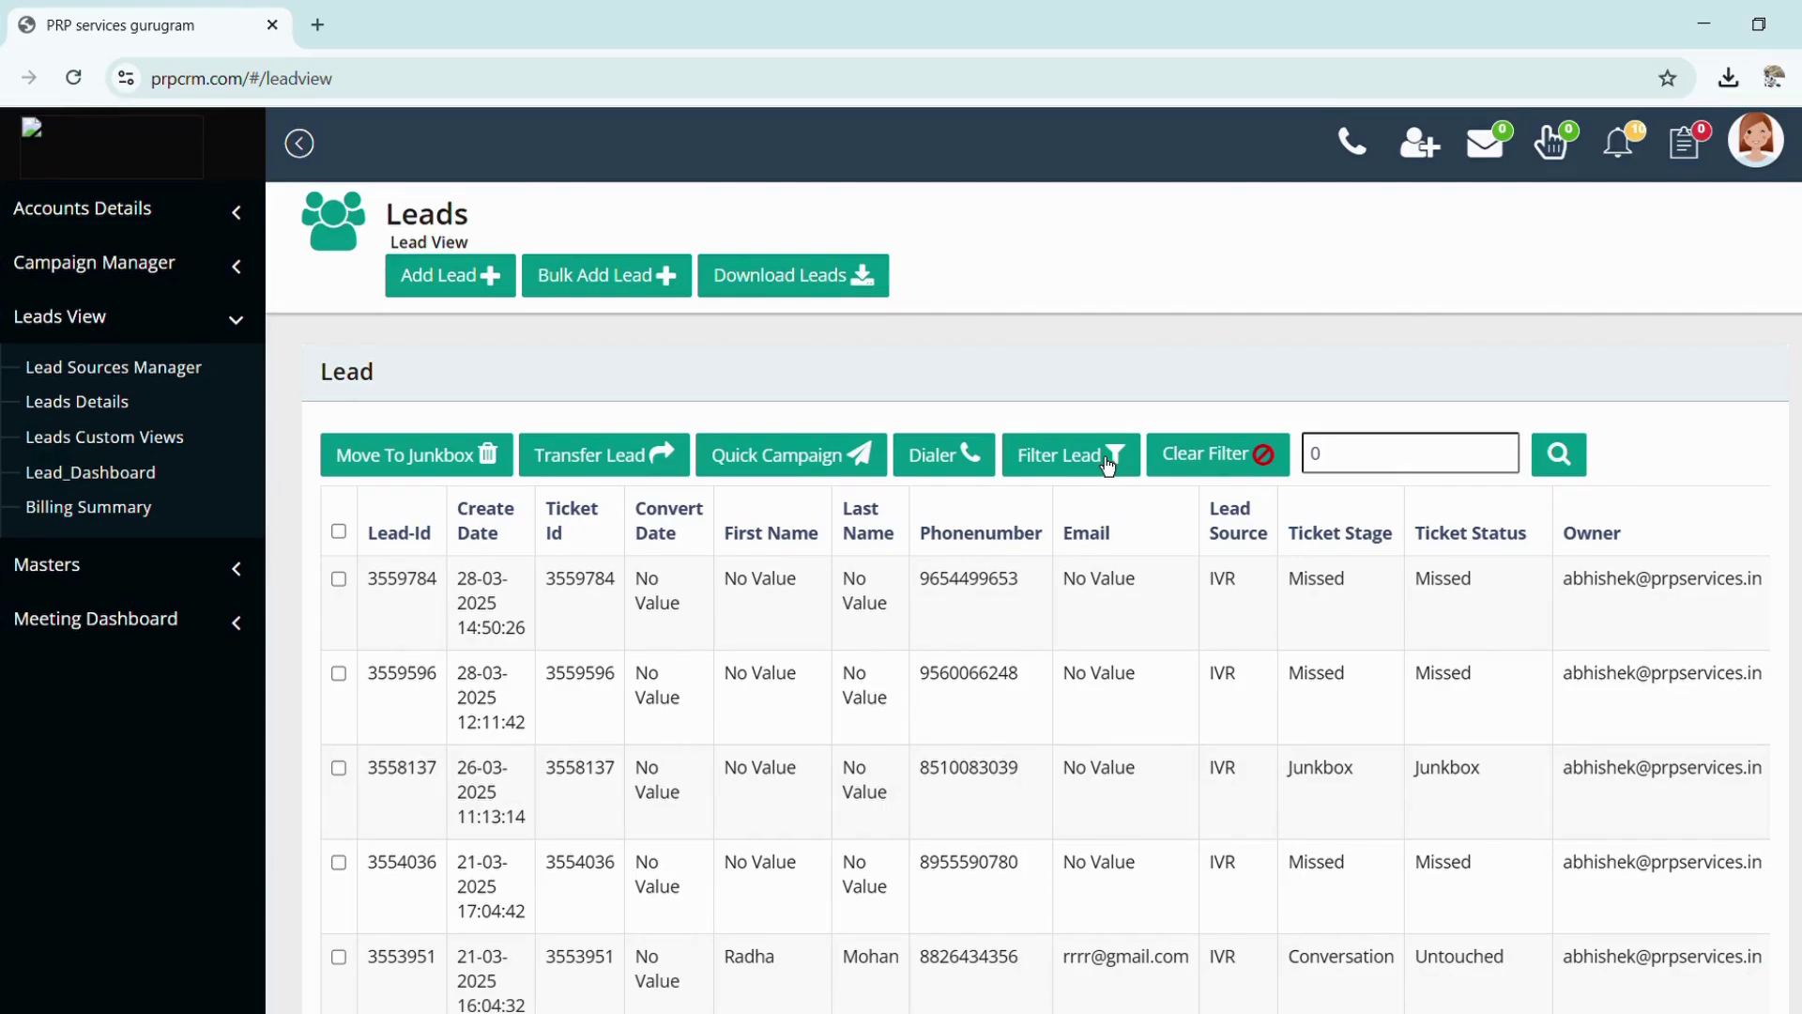
Select all leads, download them with Download Leads, and open Filter Lead
click(339, 537)
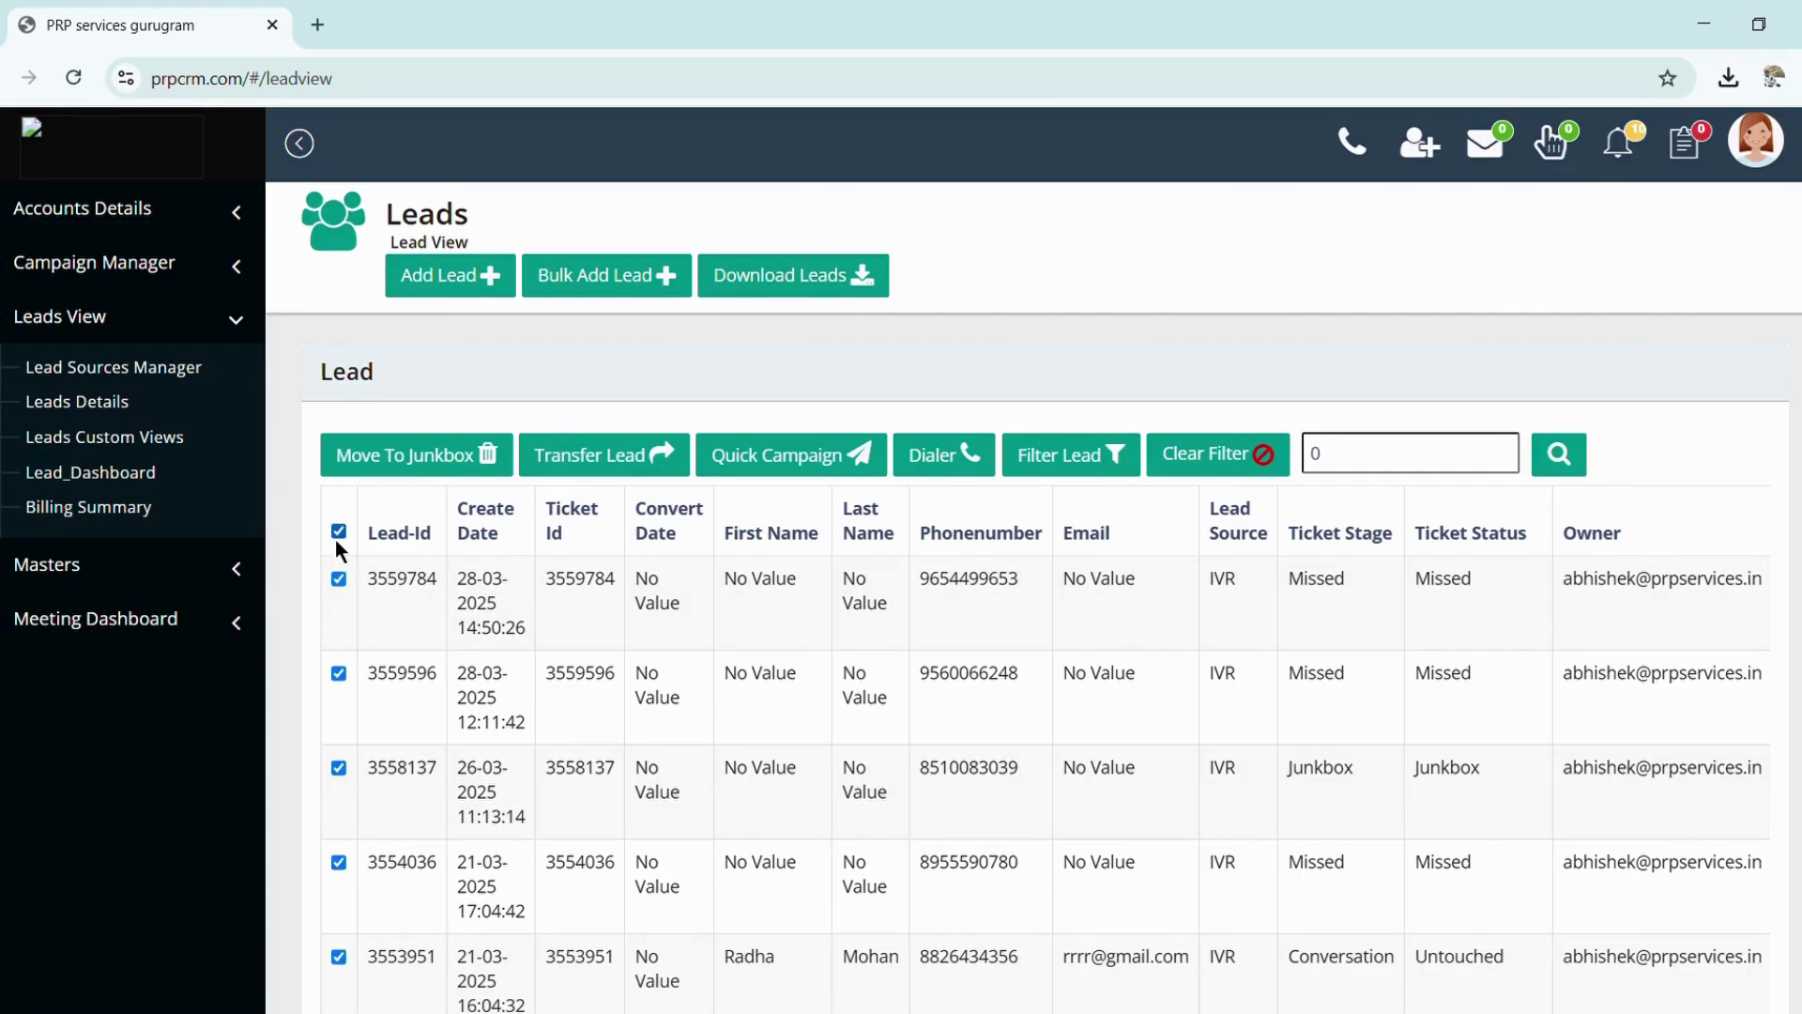
click(781, 291)
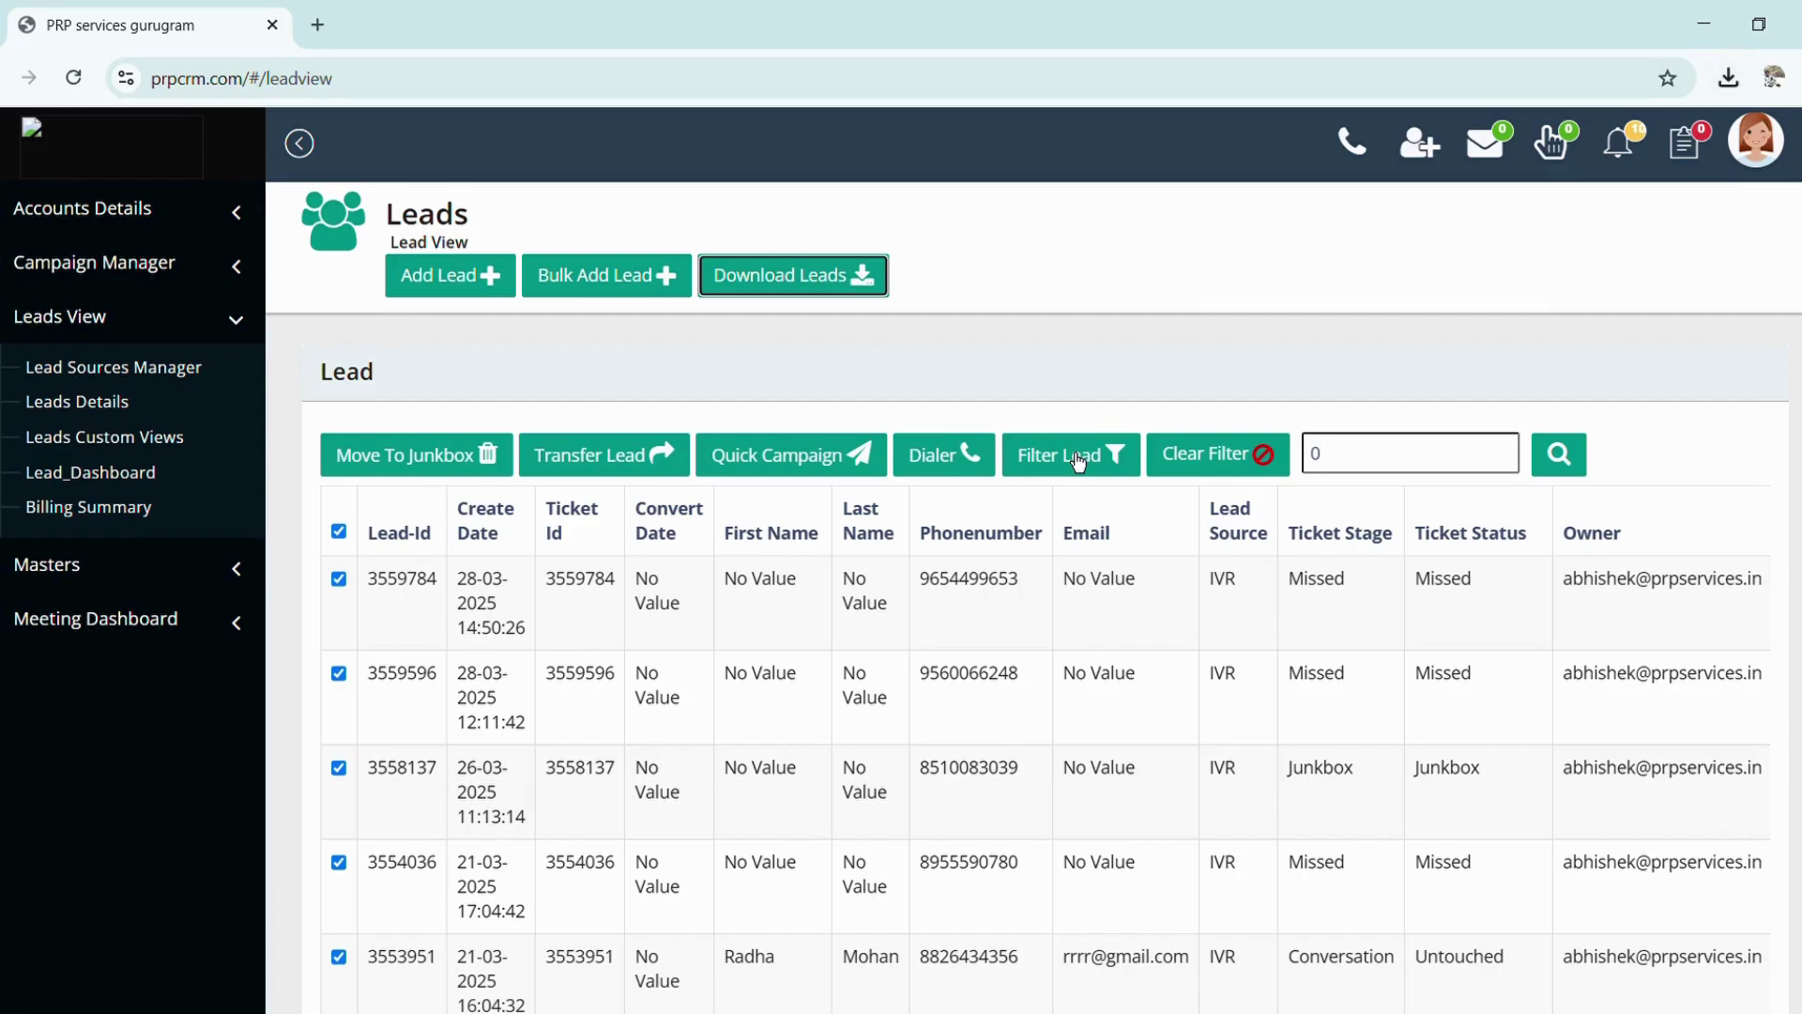
click(1064, 465)
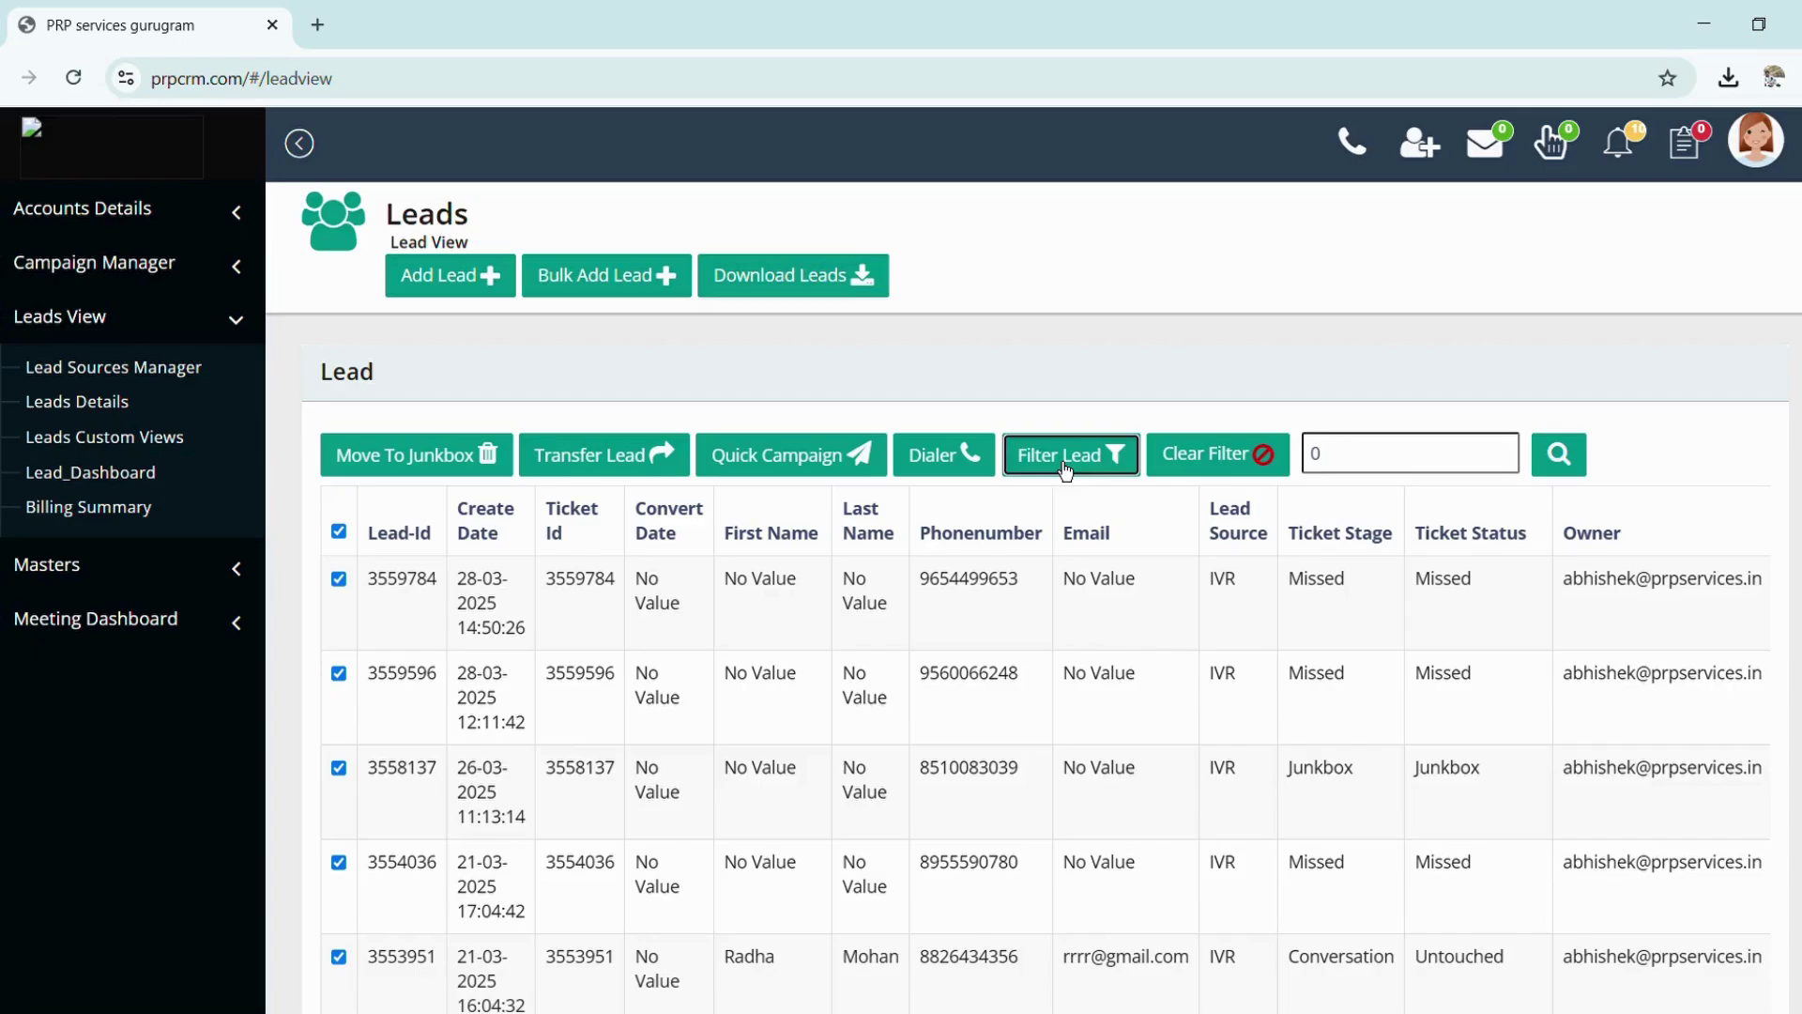
Try the user list and Custom Date, then filter the leads to Today
scroll(329, 406, down, 1)
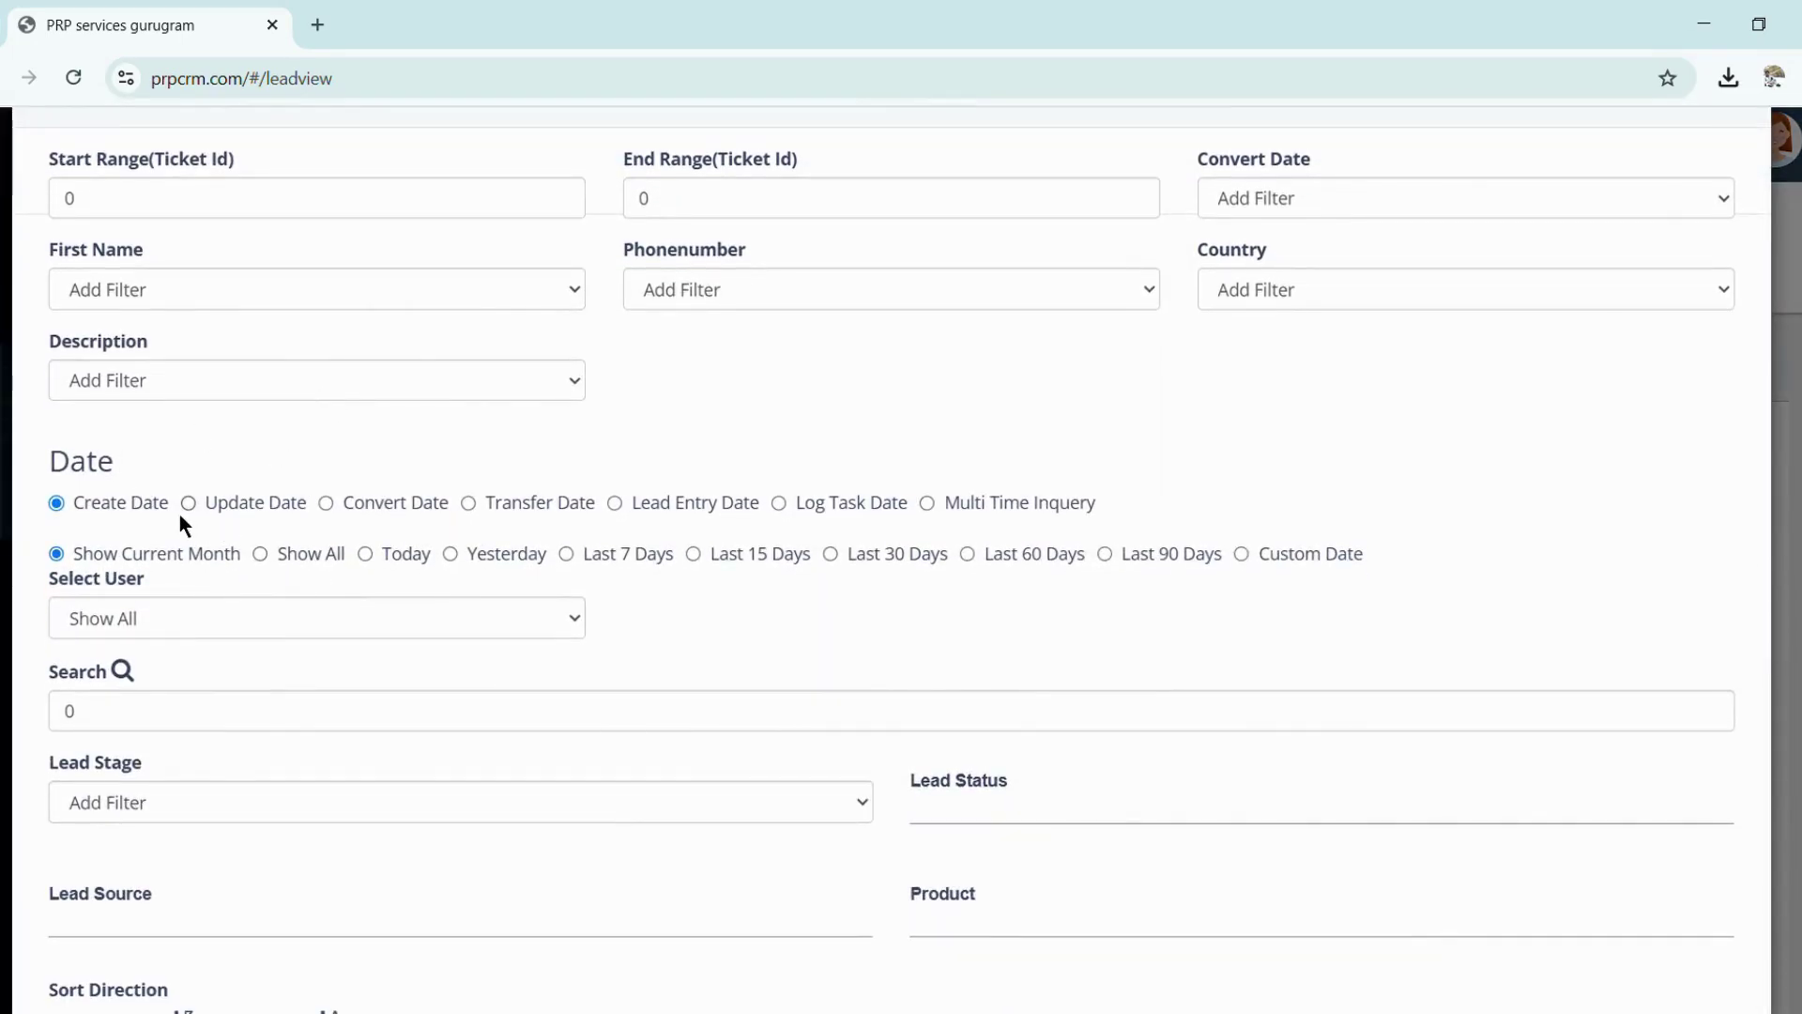
scroll(403, 542, down, 1)
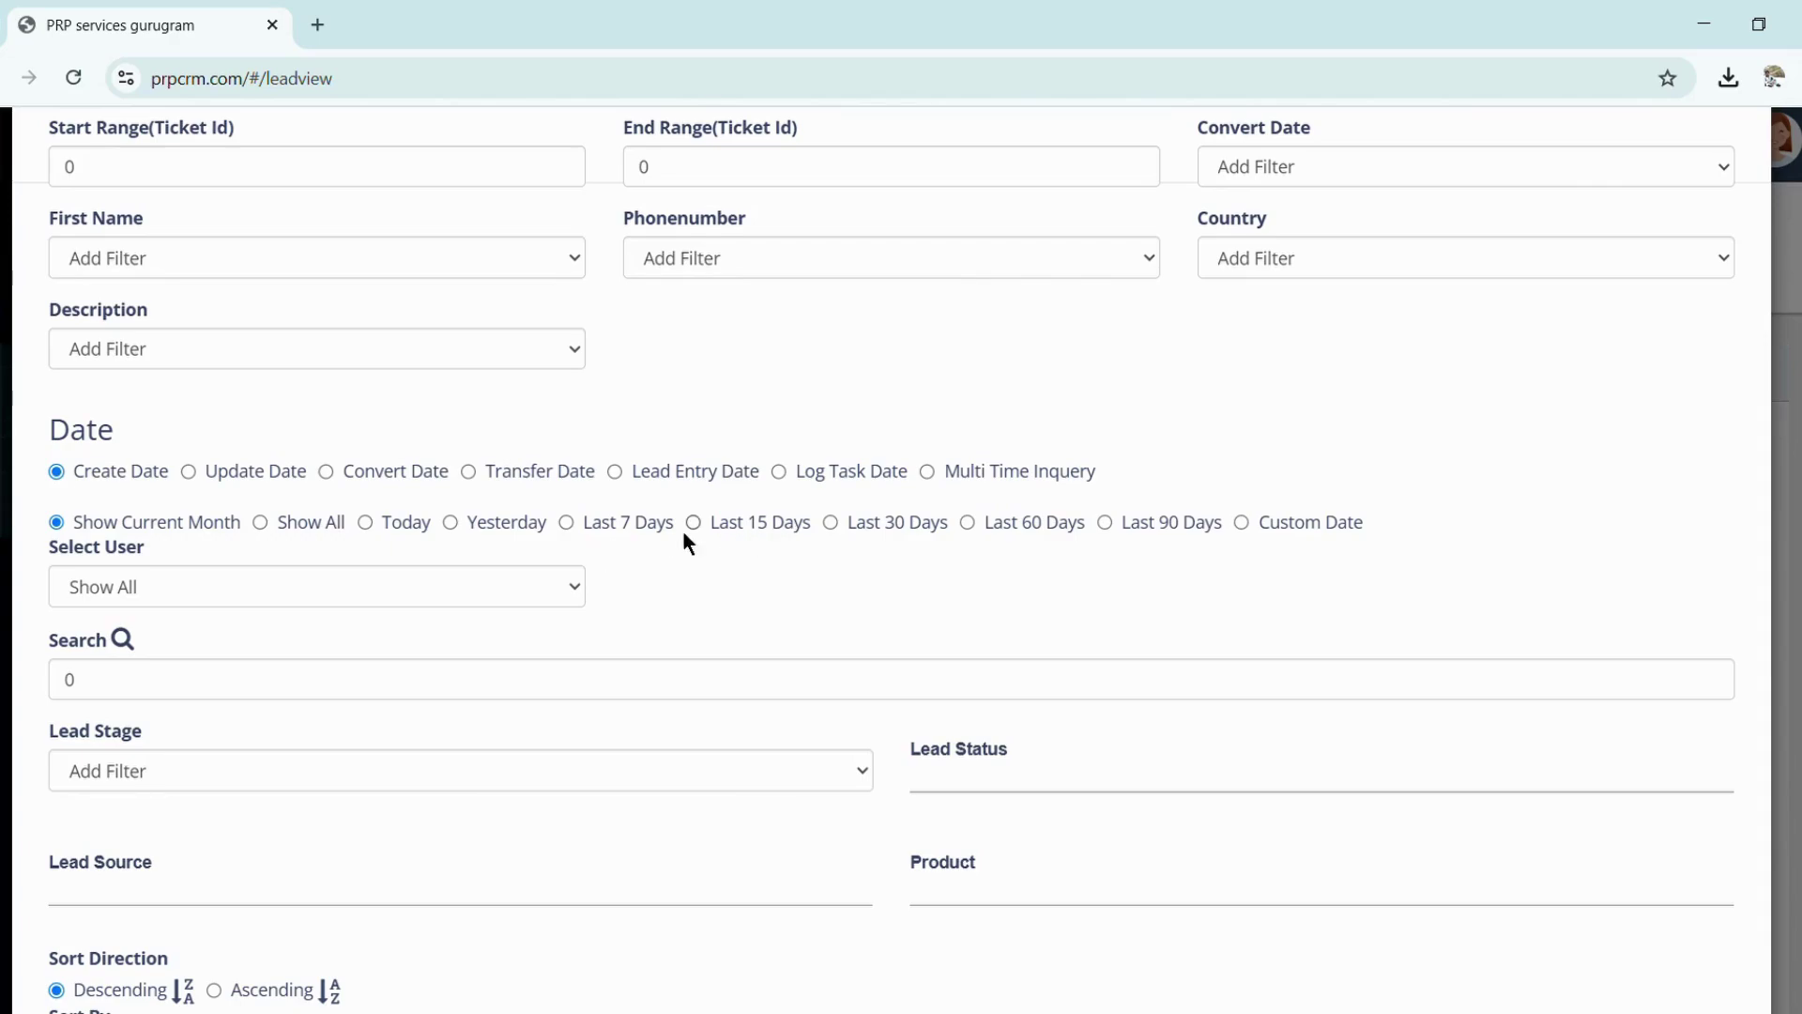
click(329, 595)
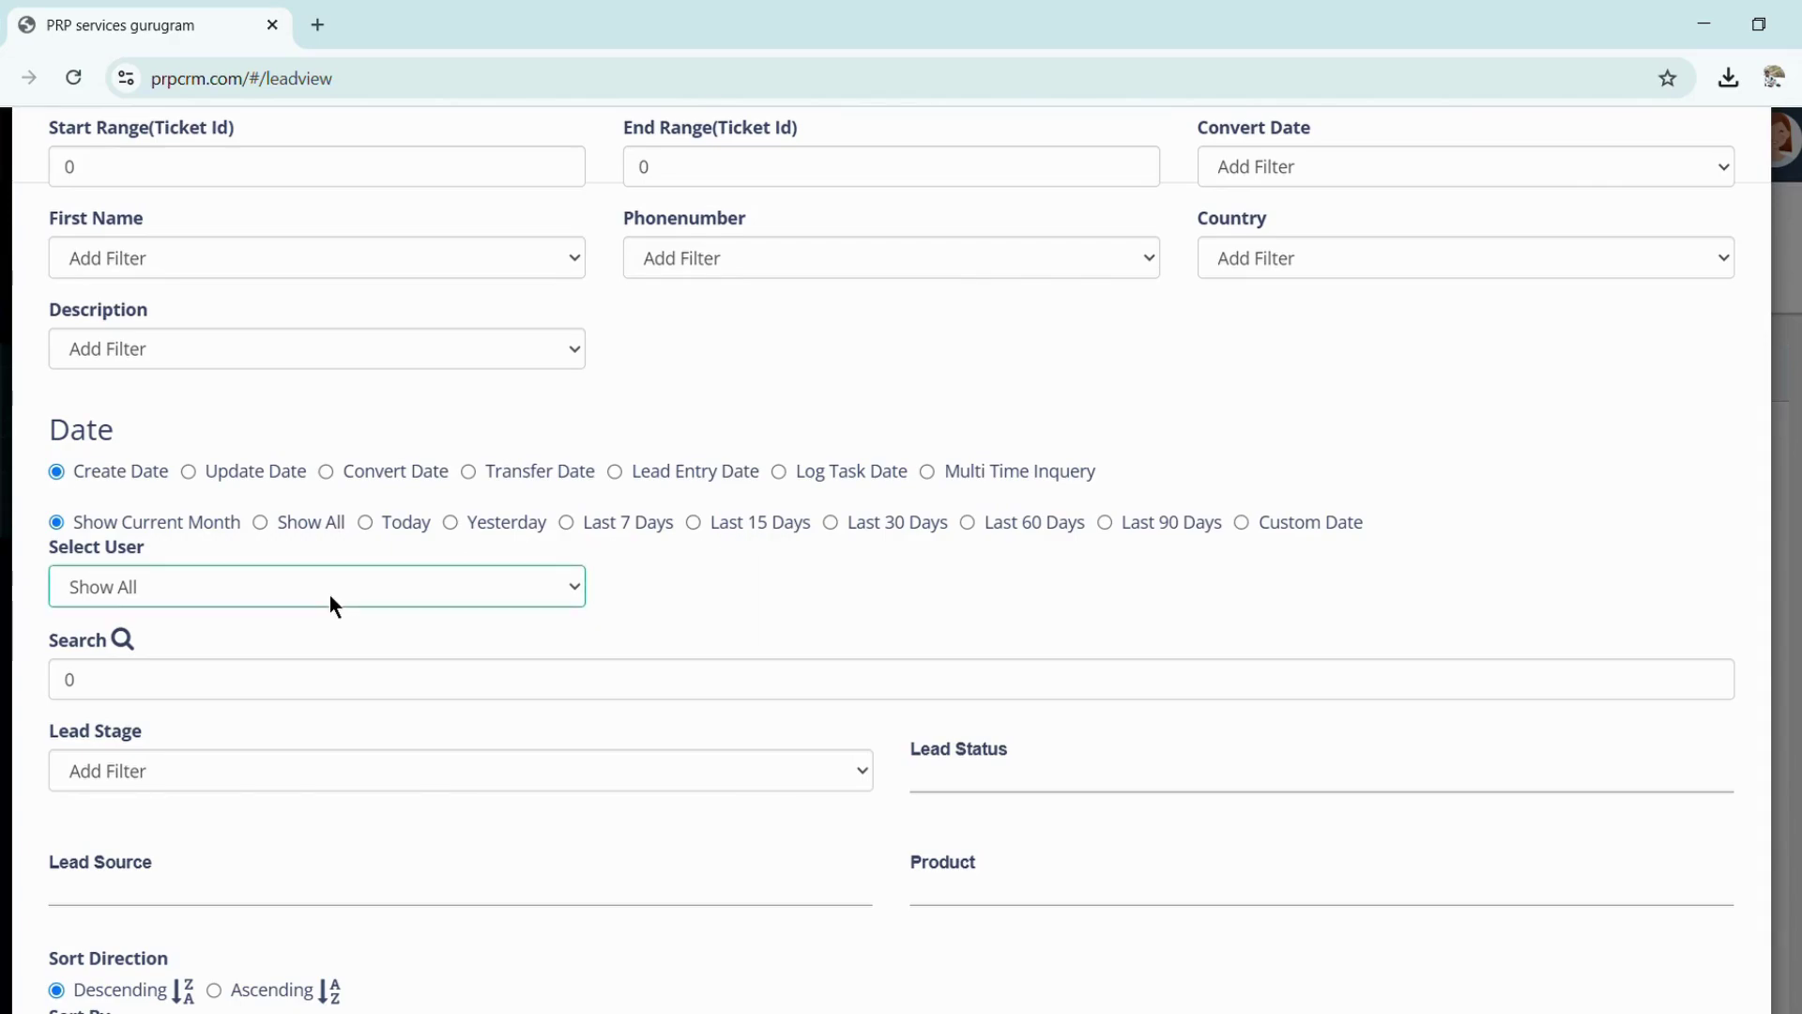
scroll(329, 595, down, 1)
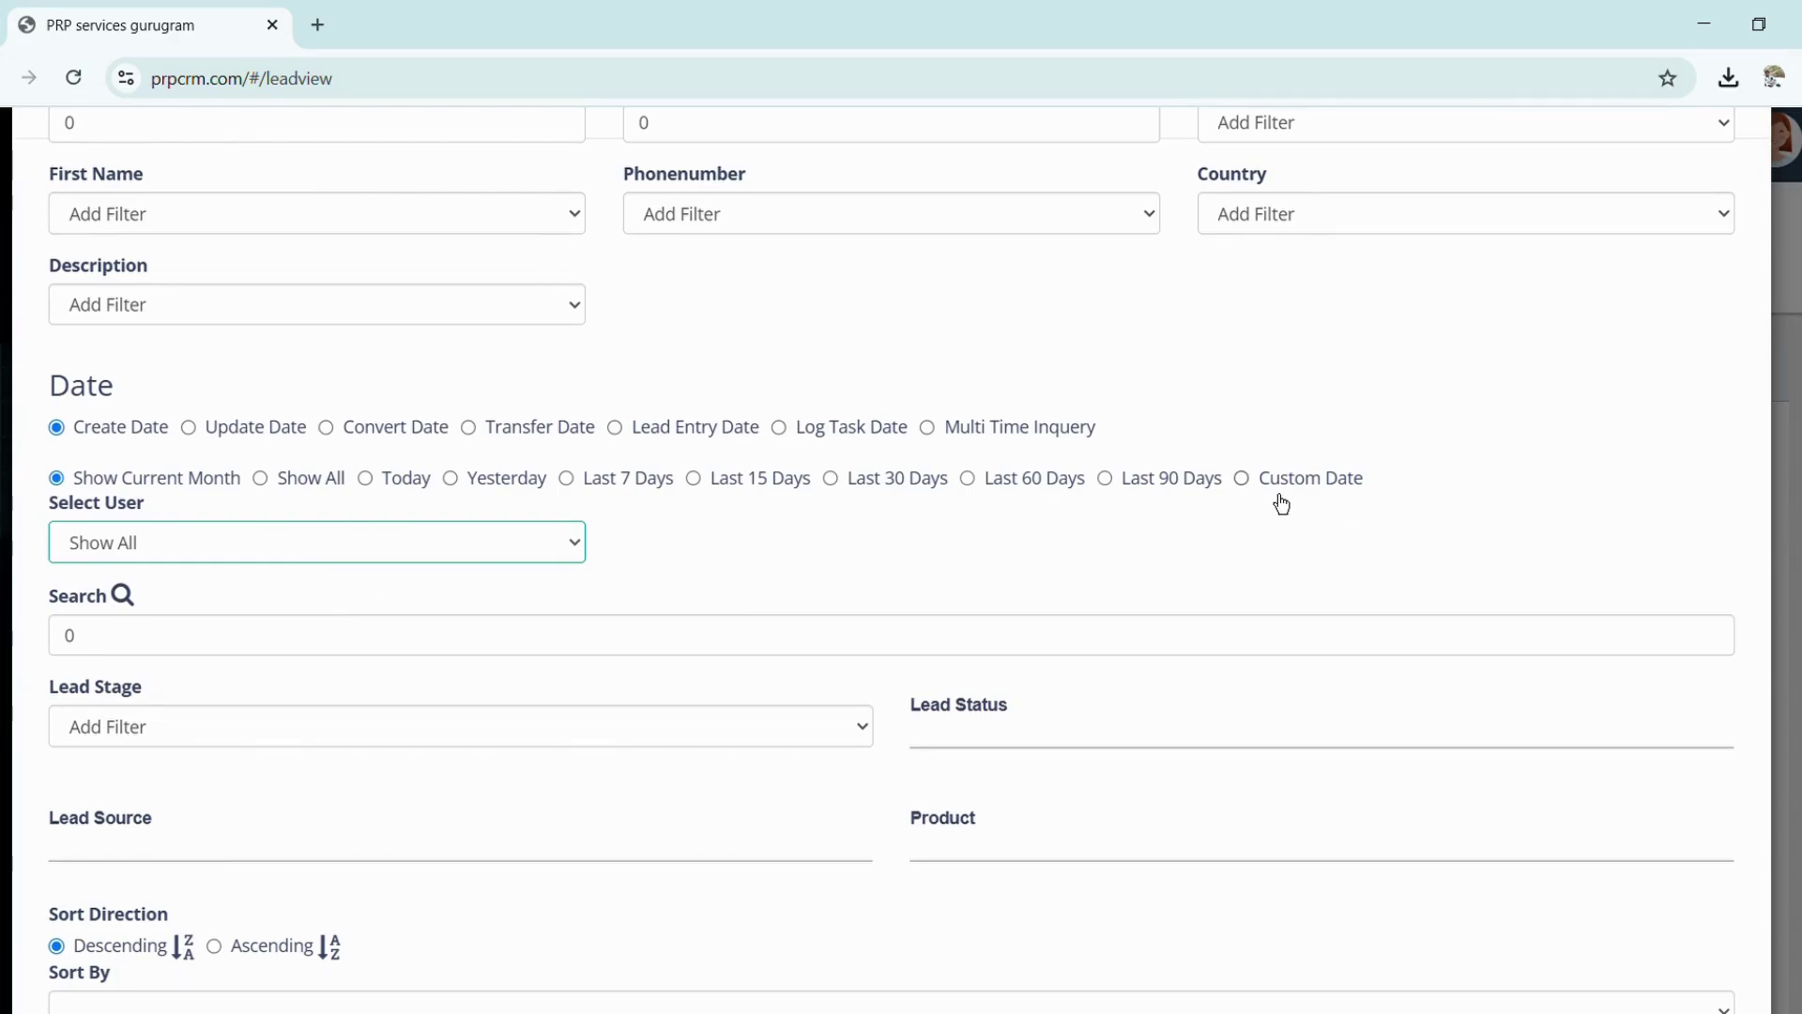
click(1241, 478)
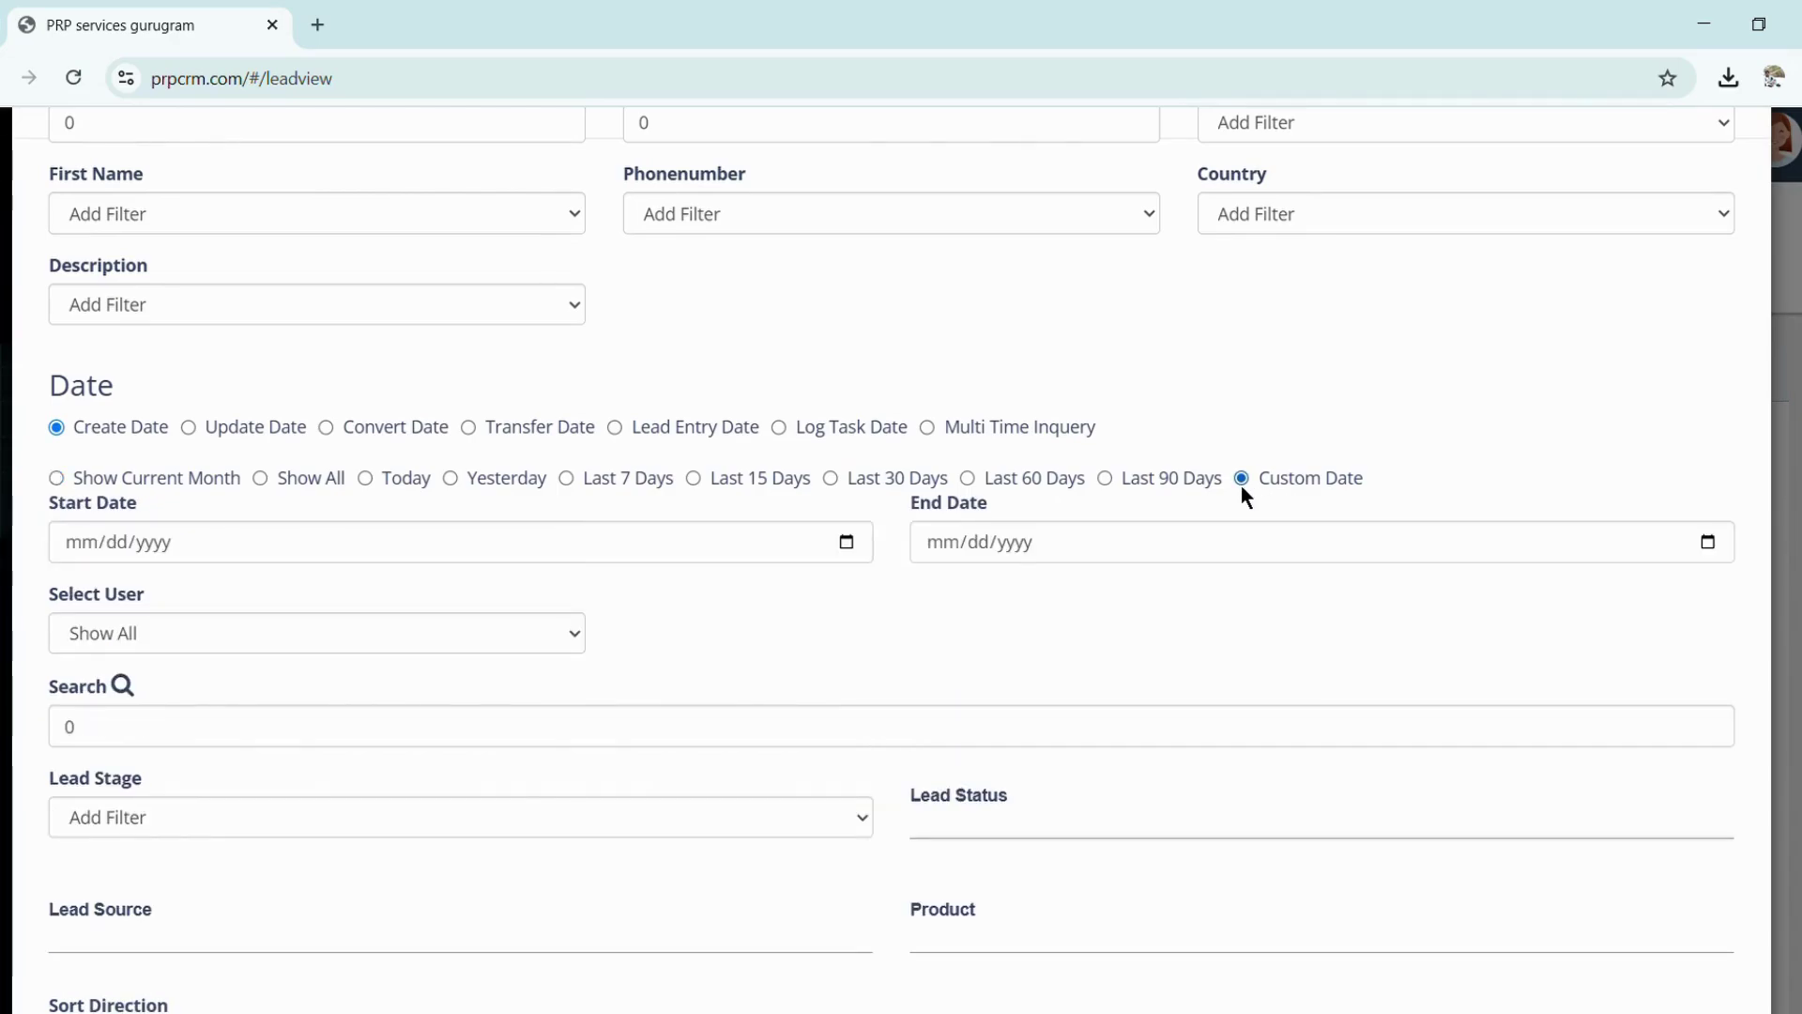
click(364, 478)
scroll(293, 690, down, 2)
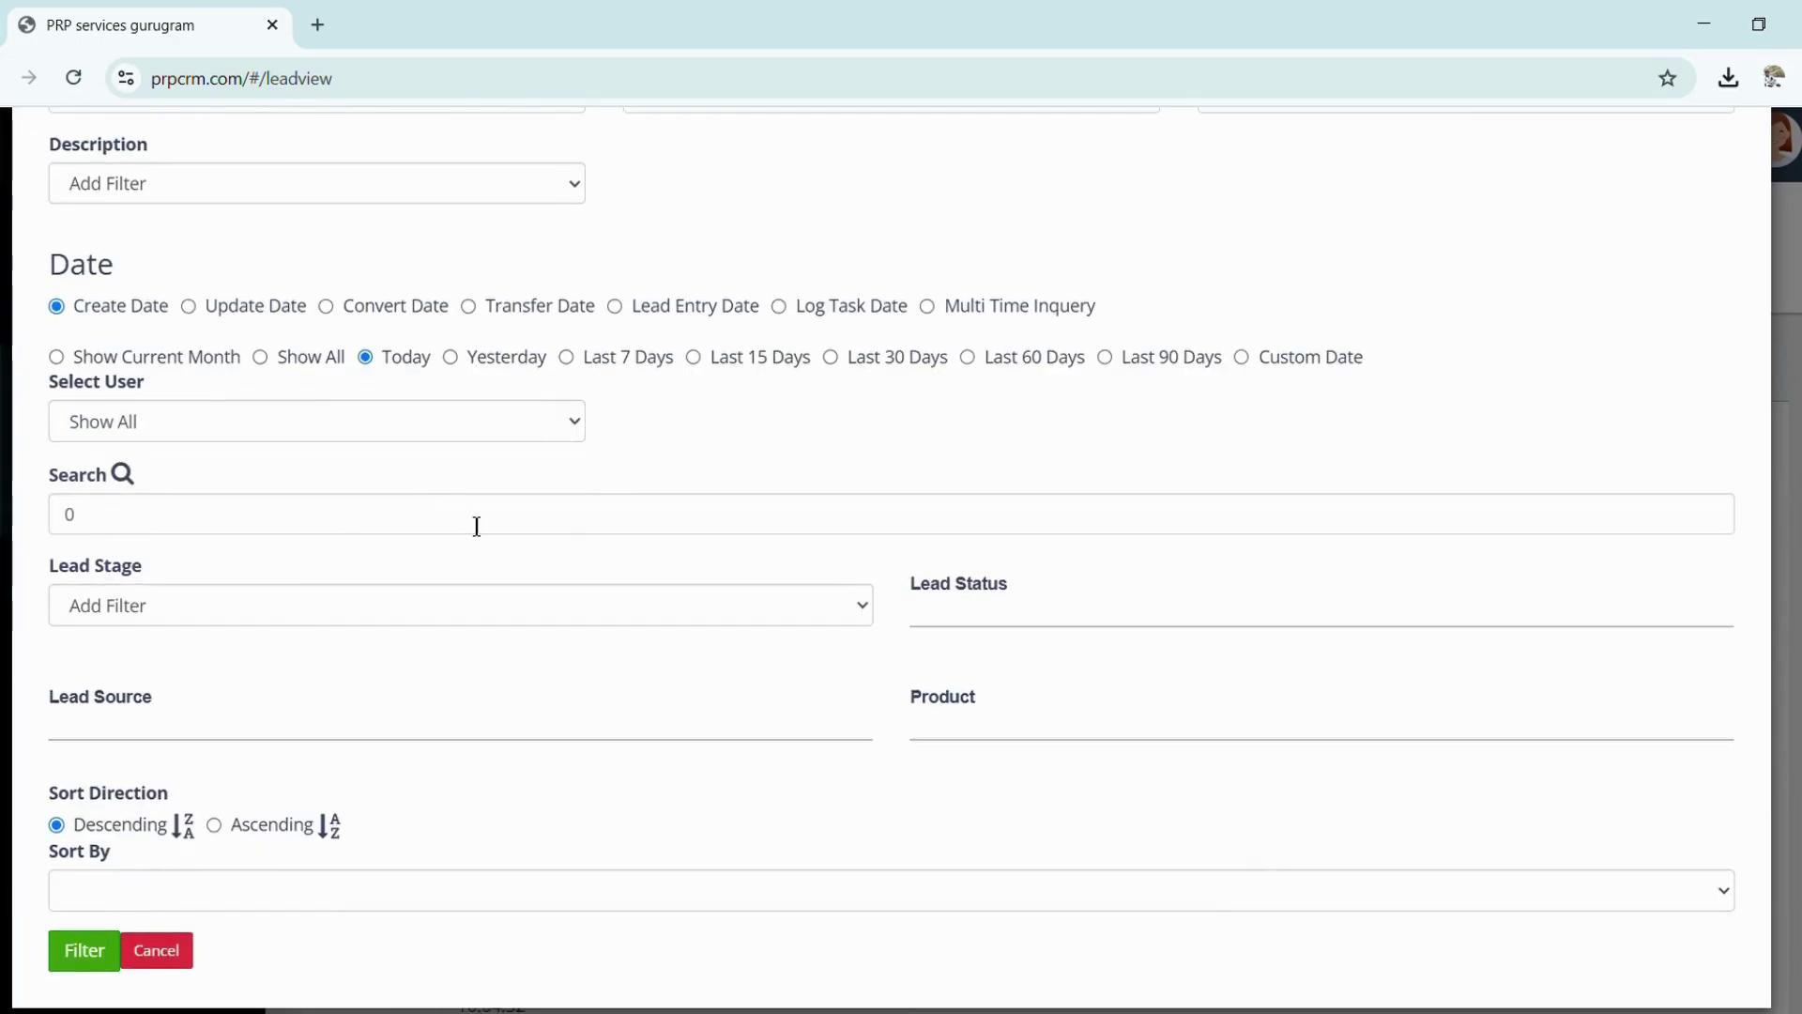
scroll(422, 659, down, 1)
click(104, 929)
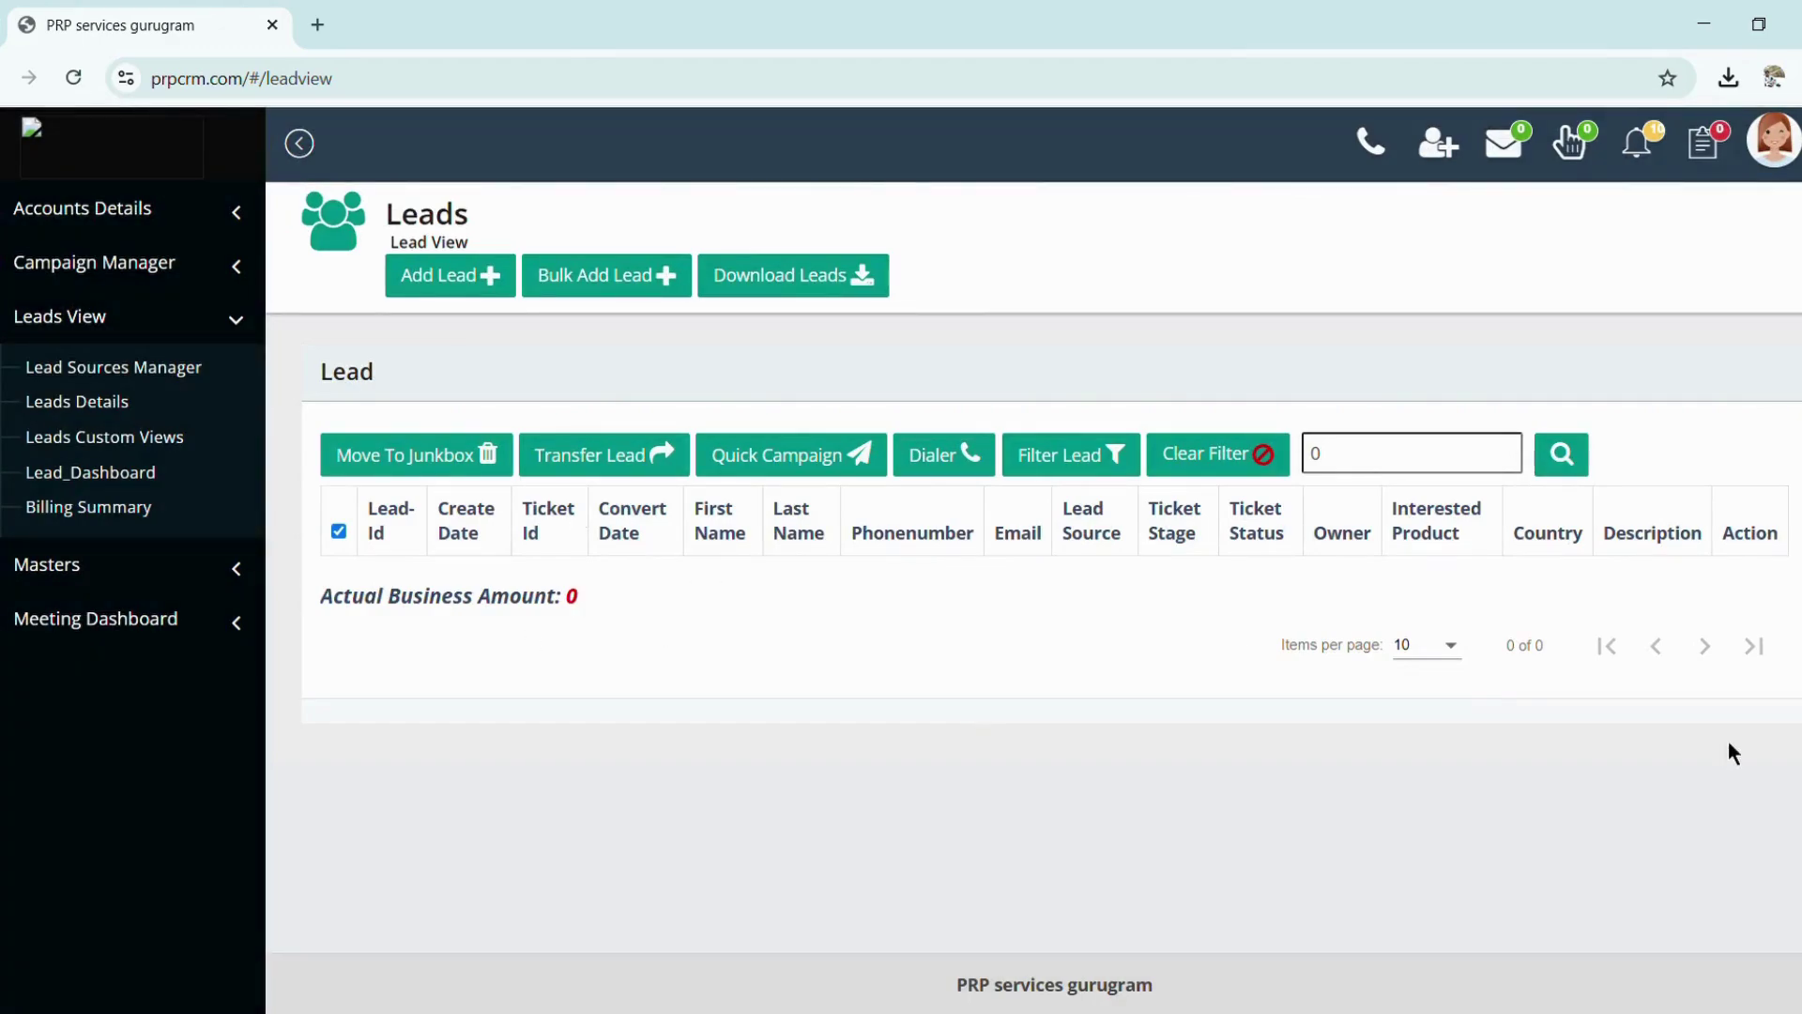
Reopen the lead filters, choose Show All under Date, and apply
click(1113, 457)
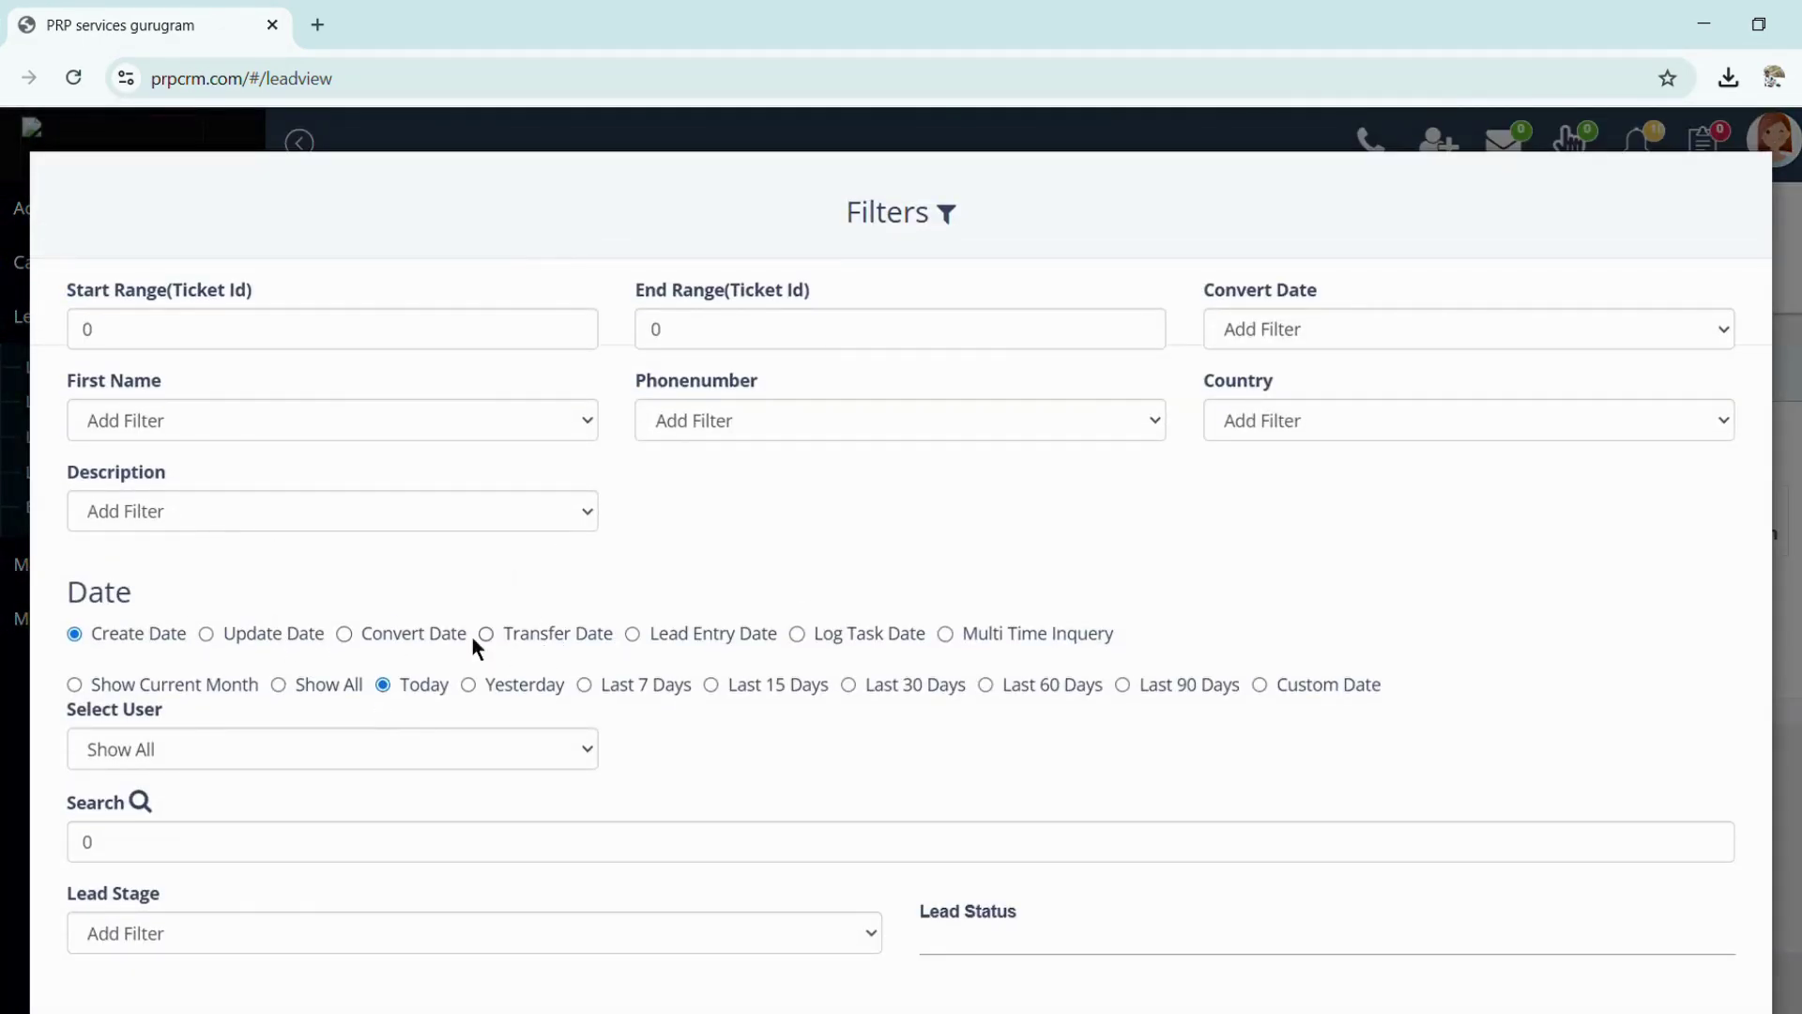
click(279, 684)
scroll(280, 685, down, 4)
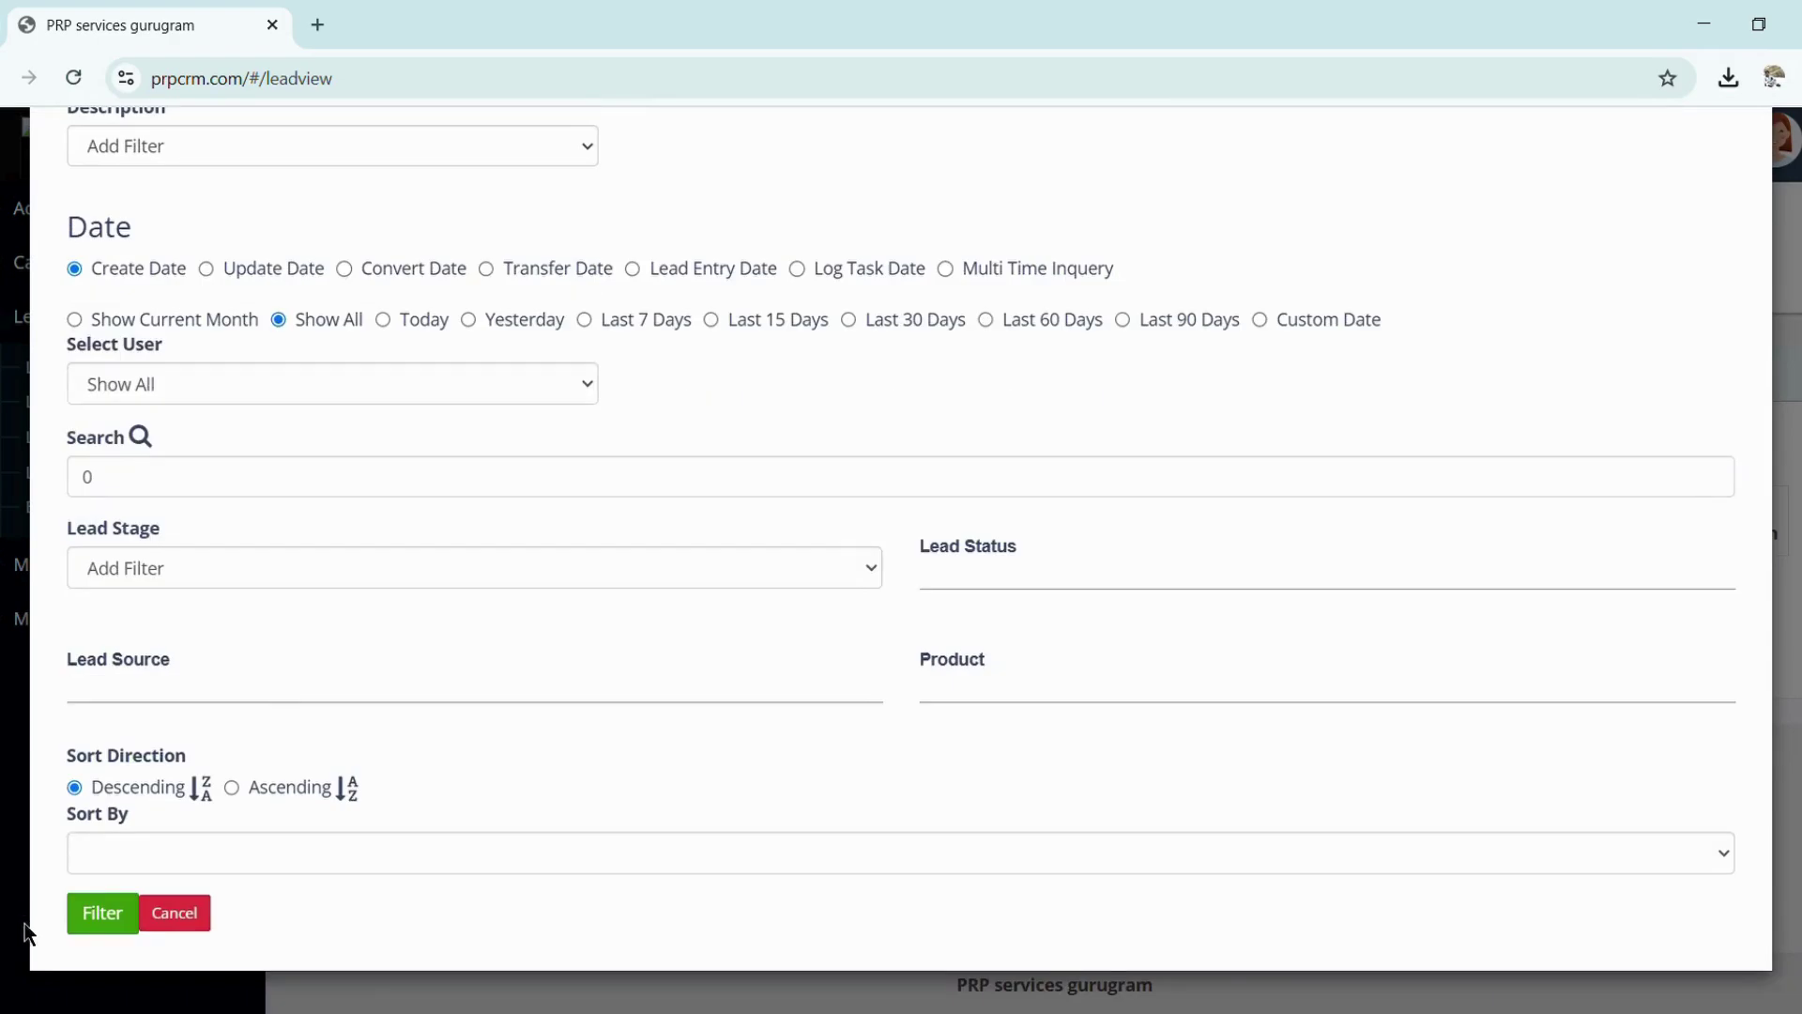
click(85, 917)
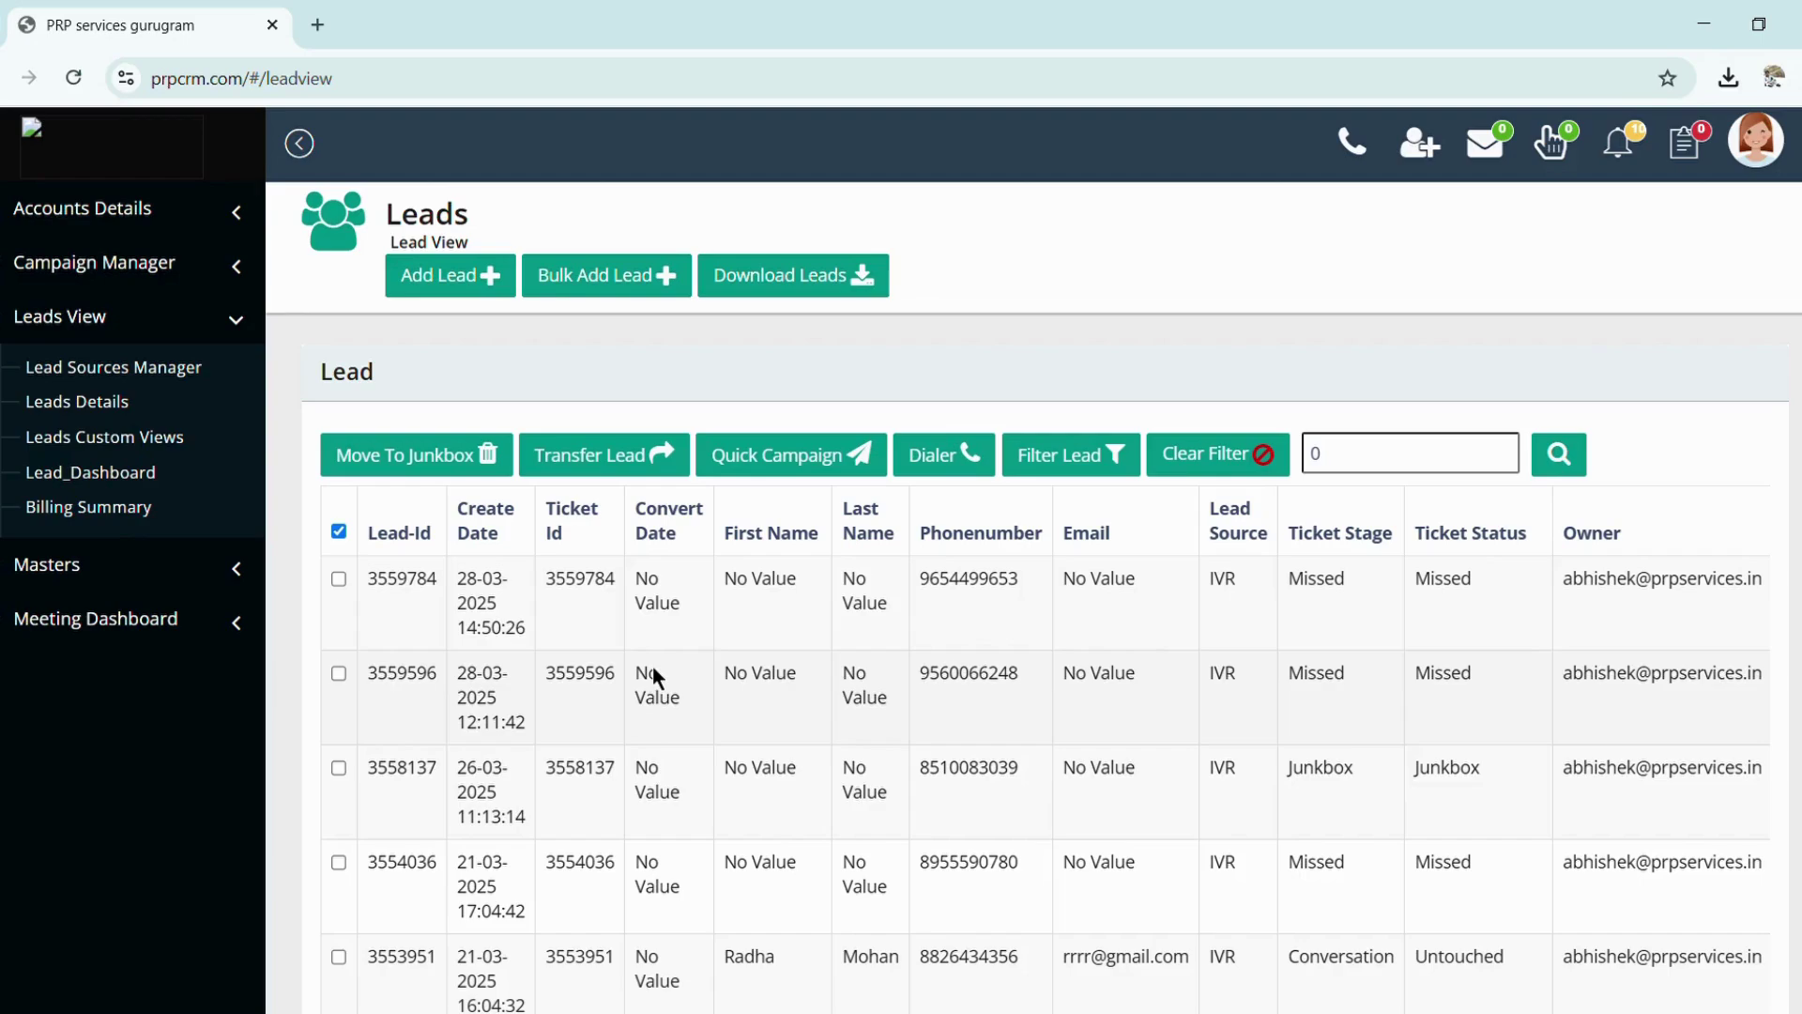
Open Update Lead for the first lead and click its Email and Interested Product fields
right_click(975, 598)
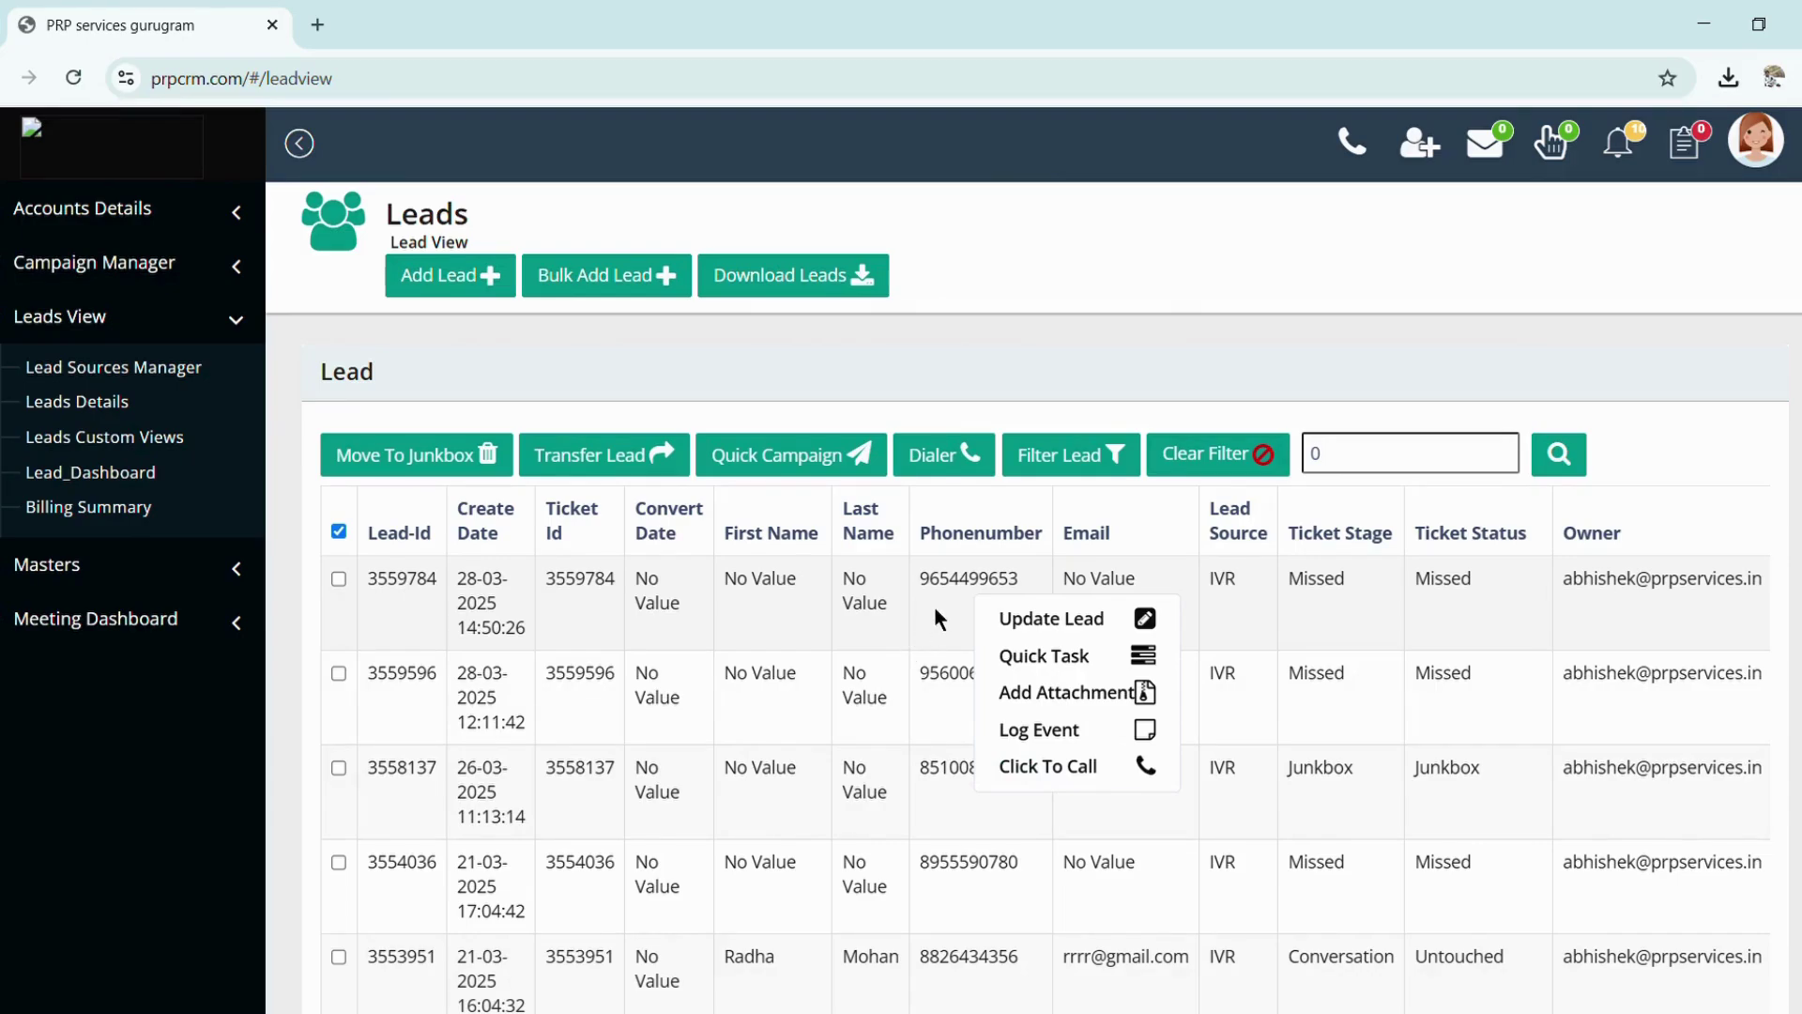
click(1042, 629)
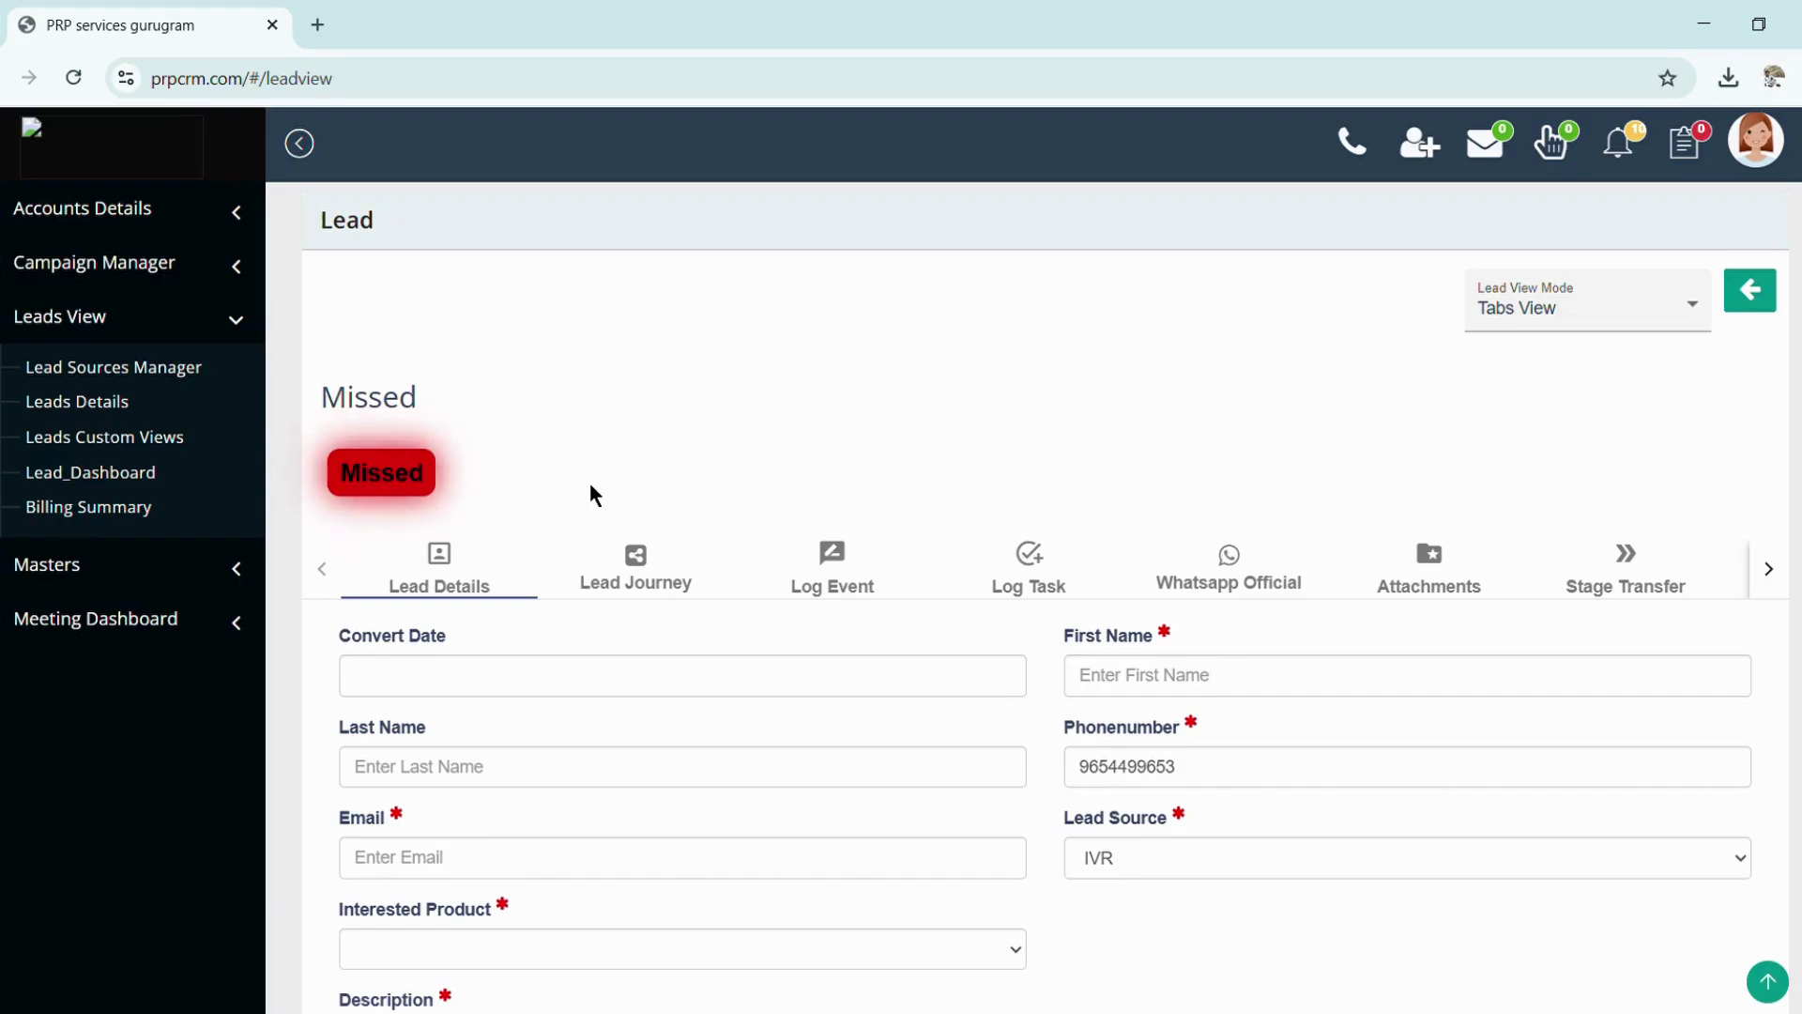
scroll(590, 482, down, 1)
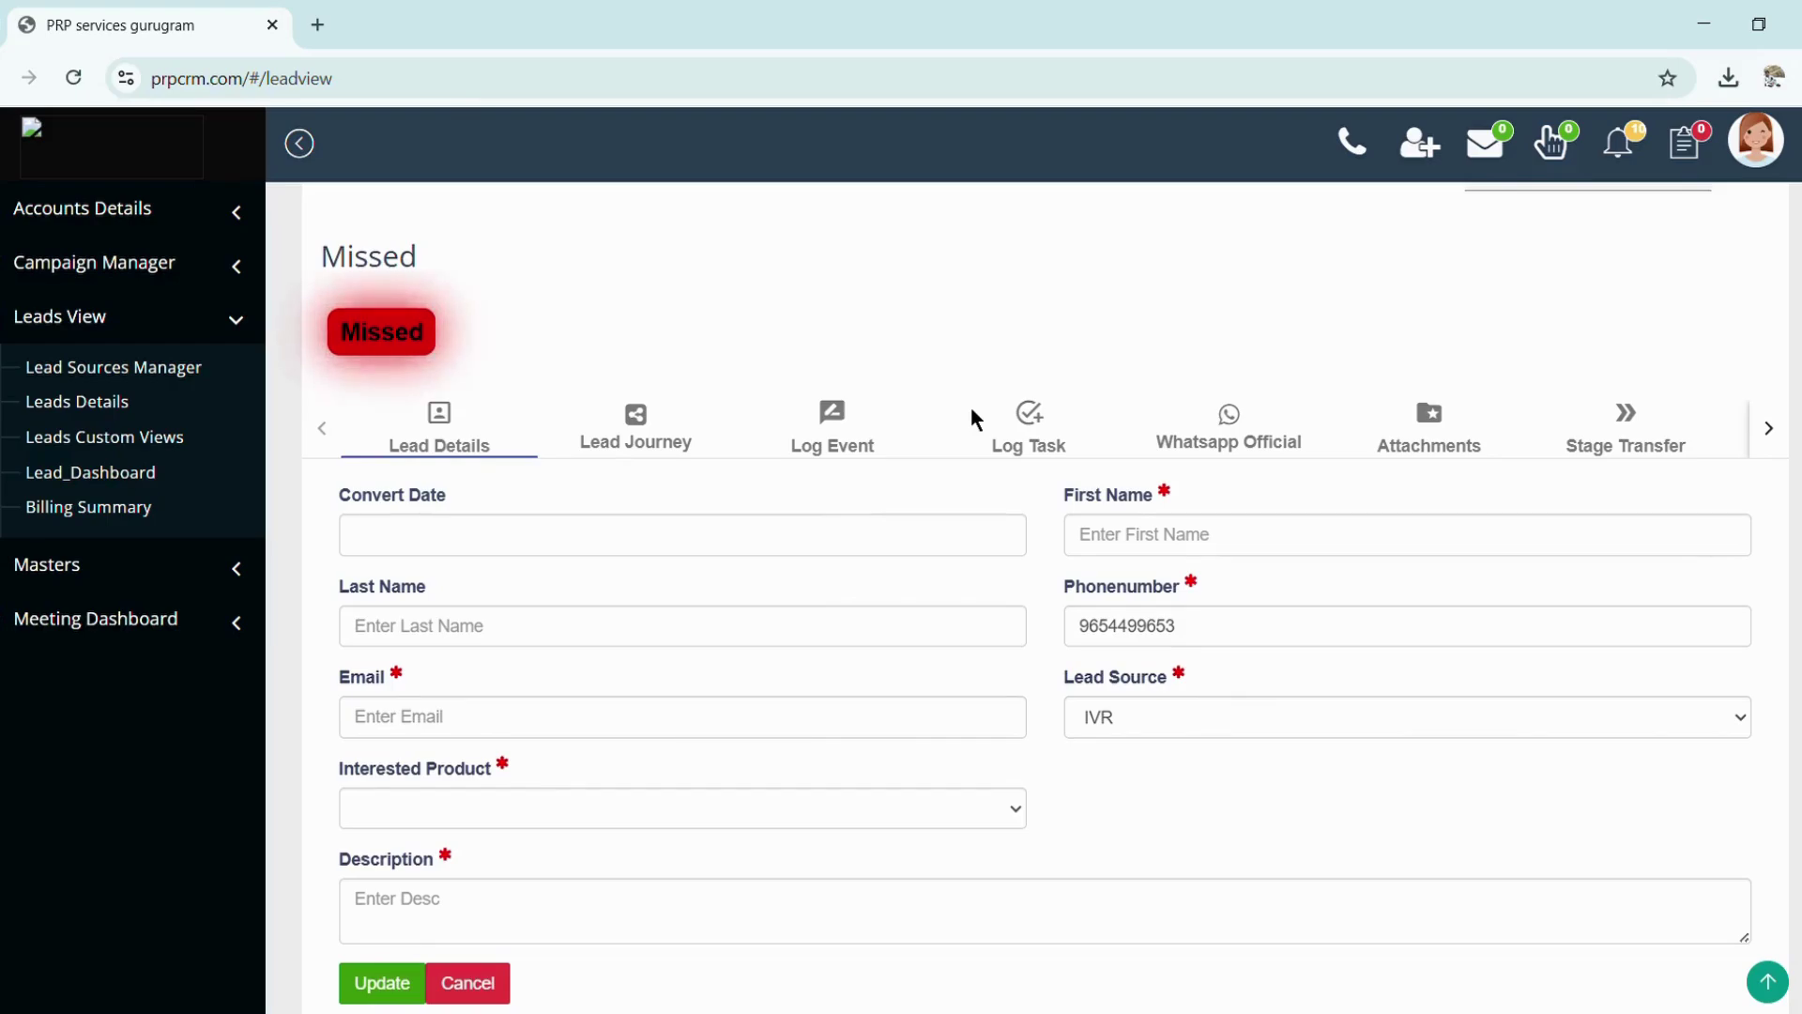
click(467, 714)
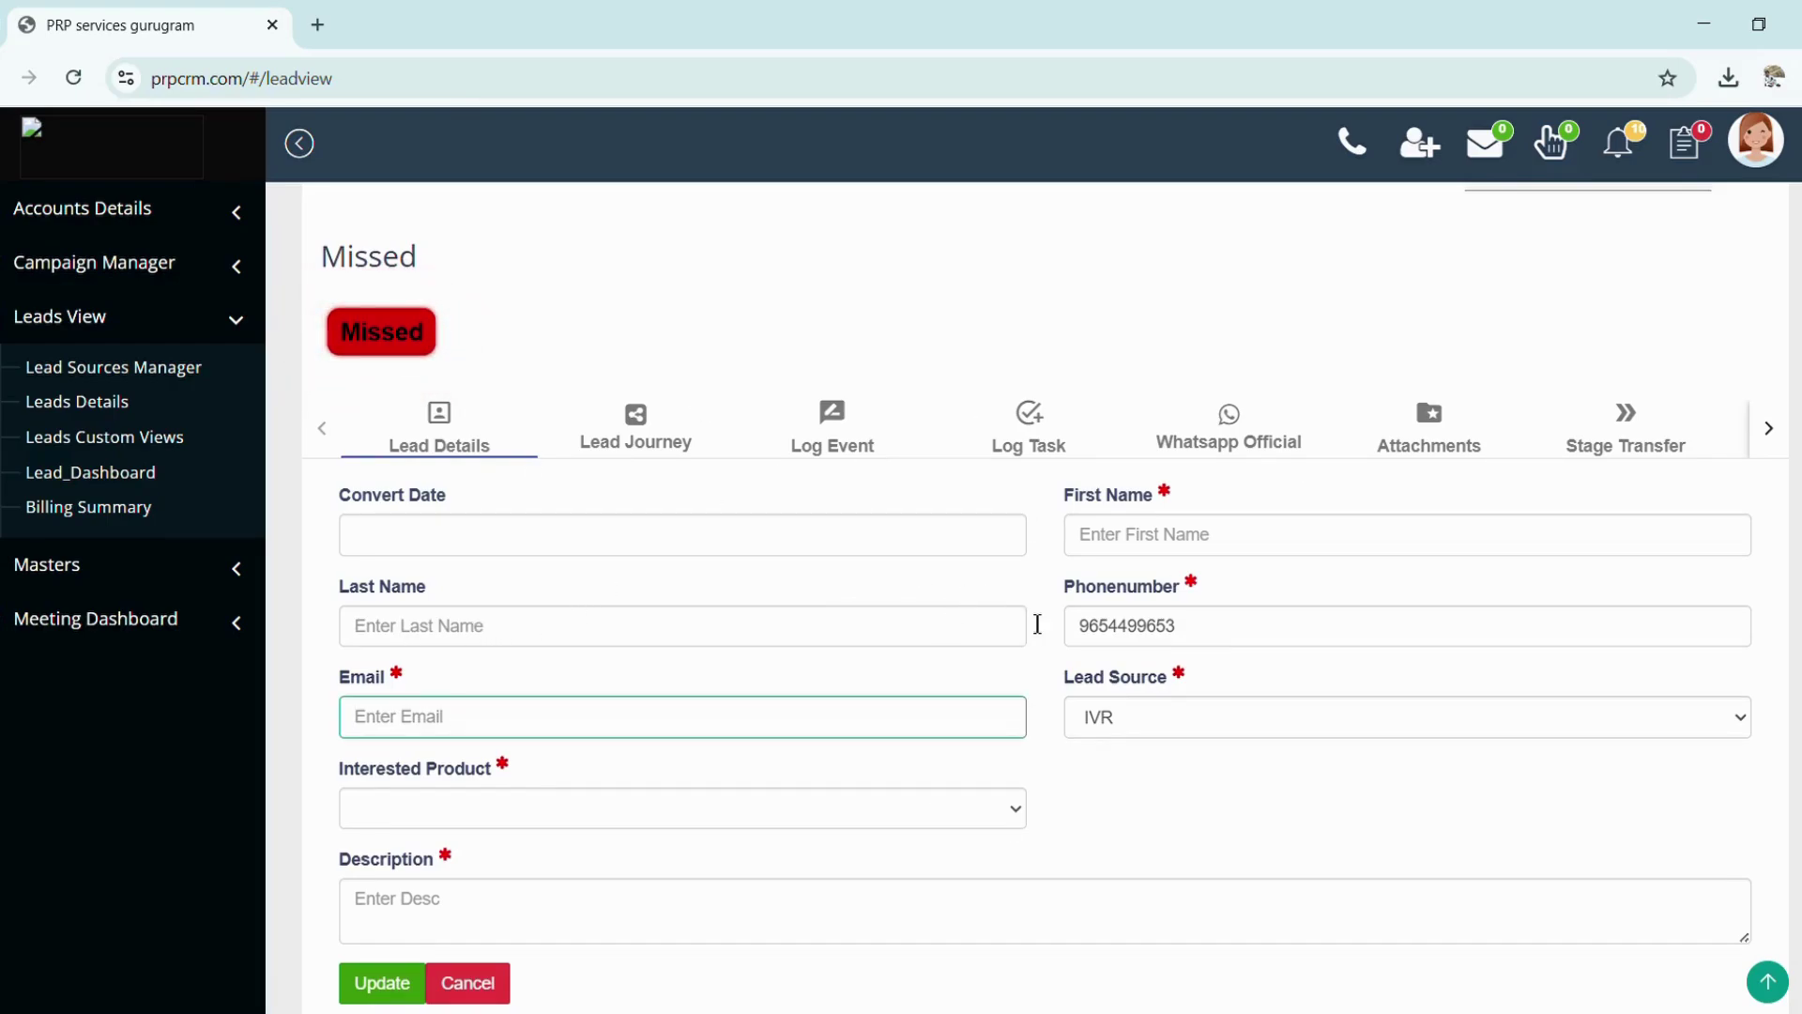
scroll(1038, 624, down, 2)
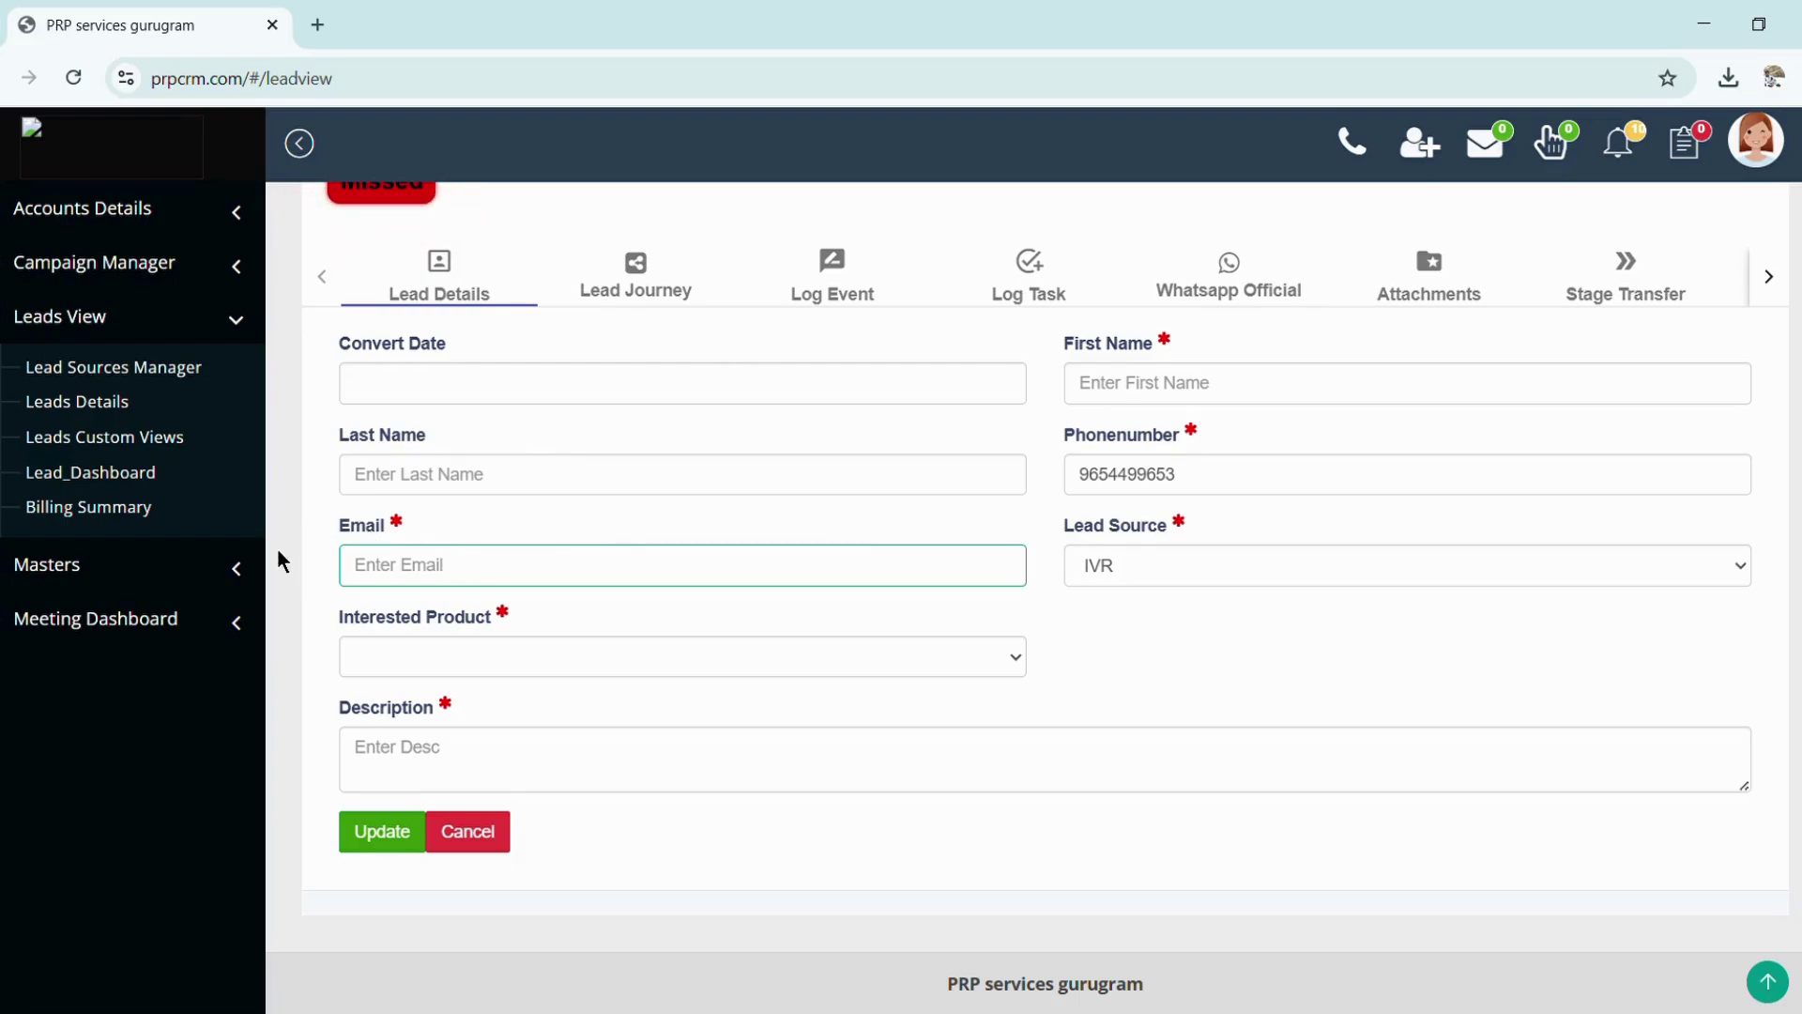
click(443, 672)
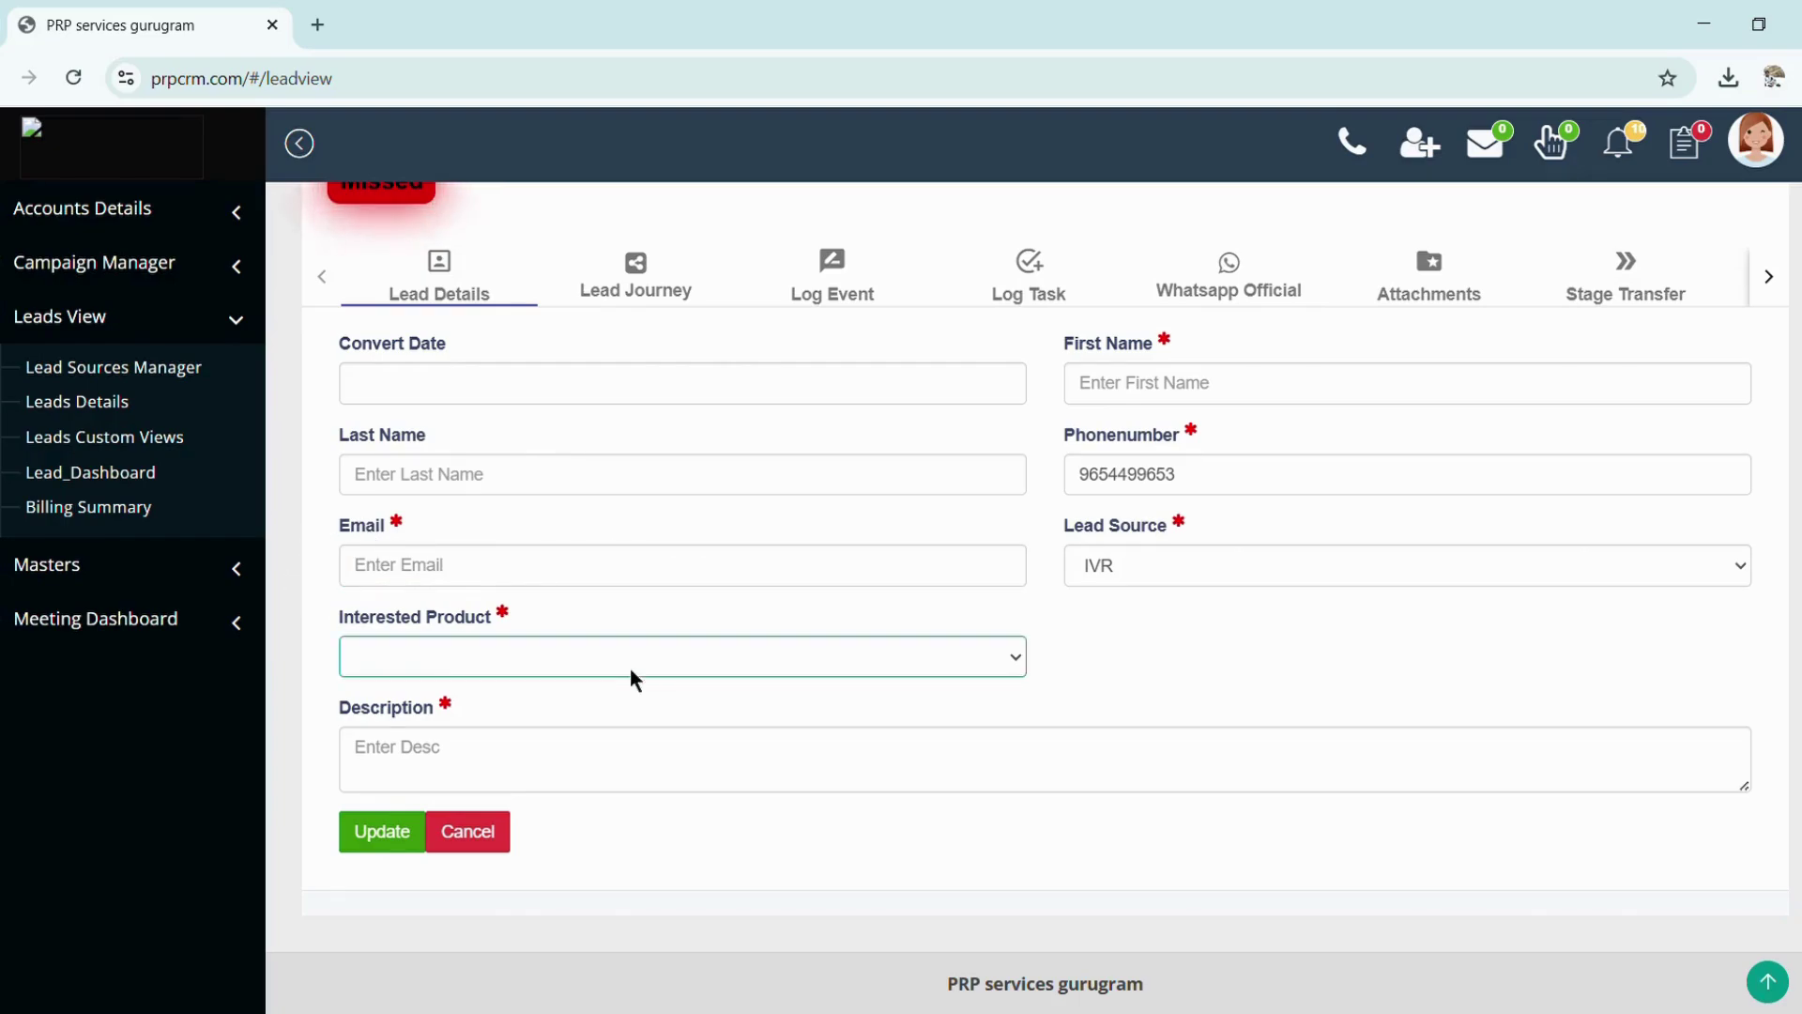
click(1207, 697)
scroll(774, 448, up, 2)
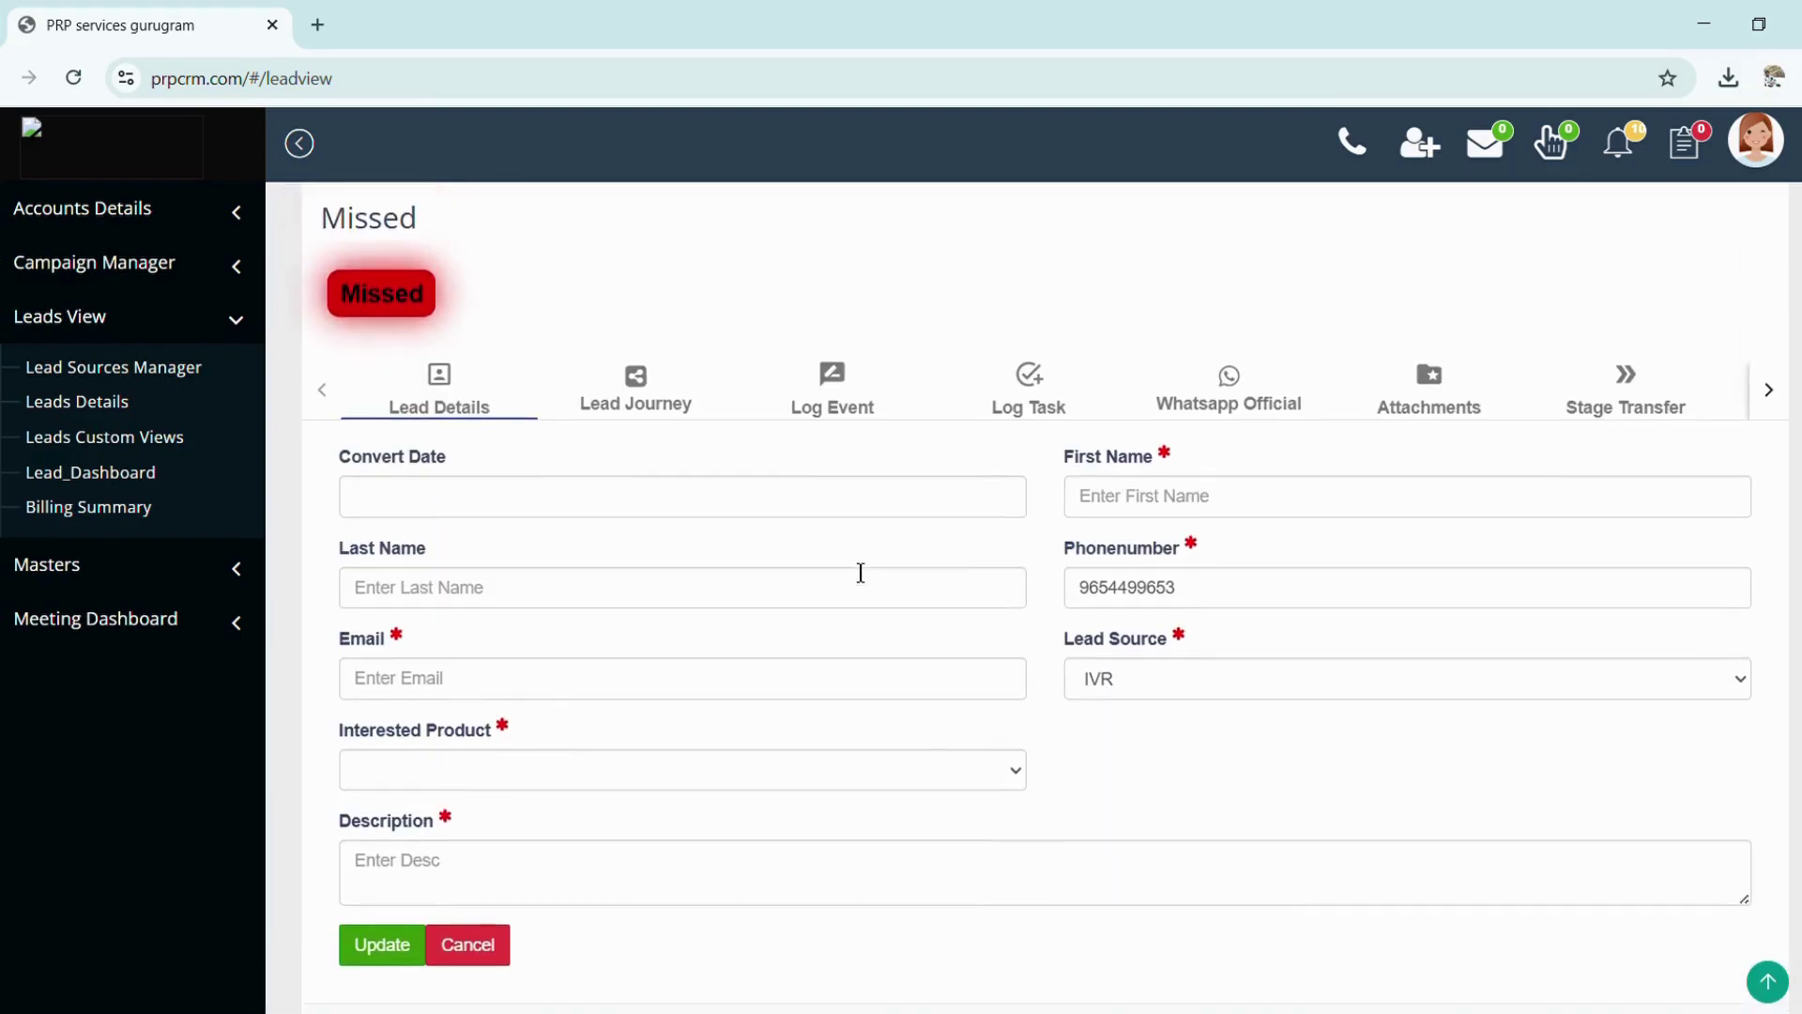
Browse the lead's journey, events and tasks tabs
click(618, 411)
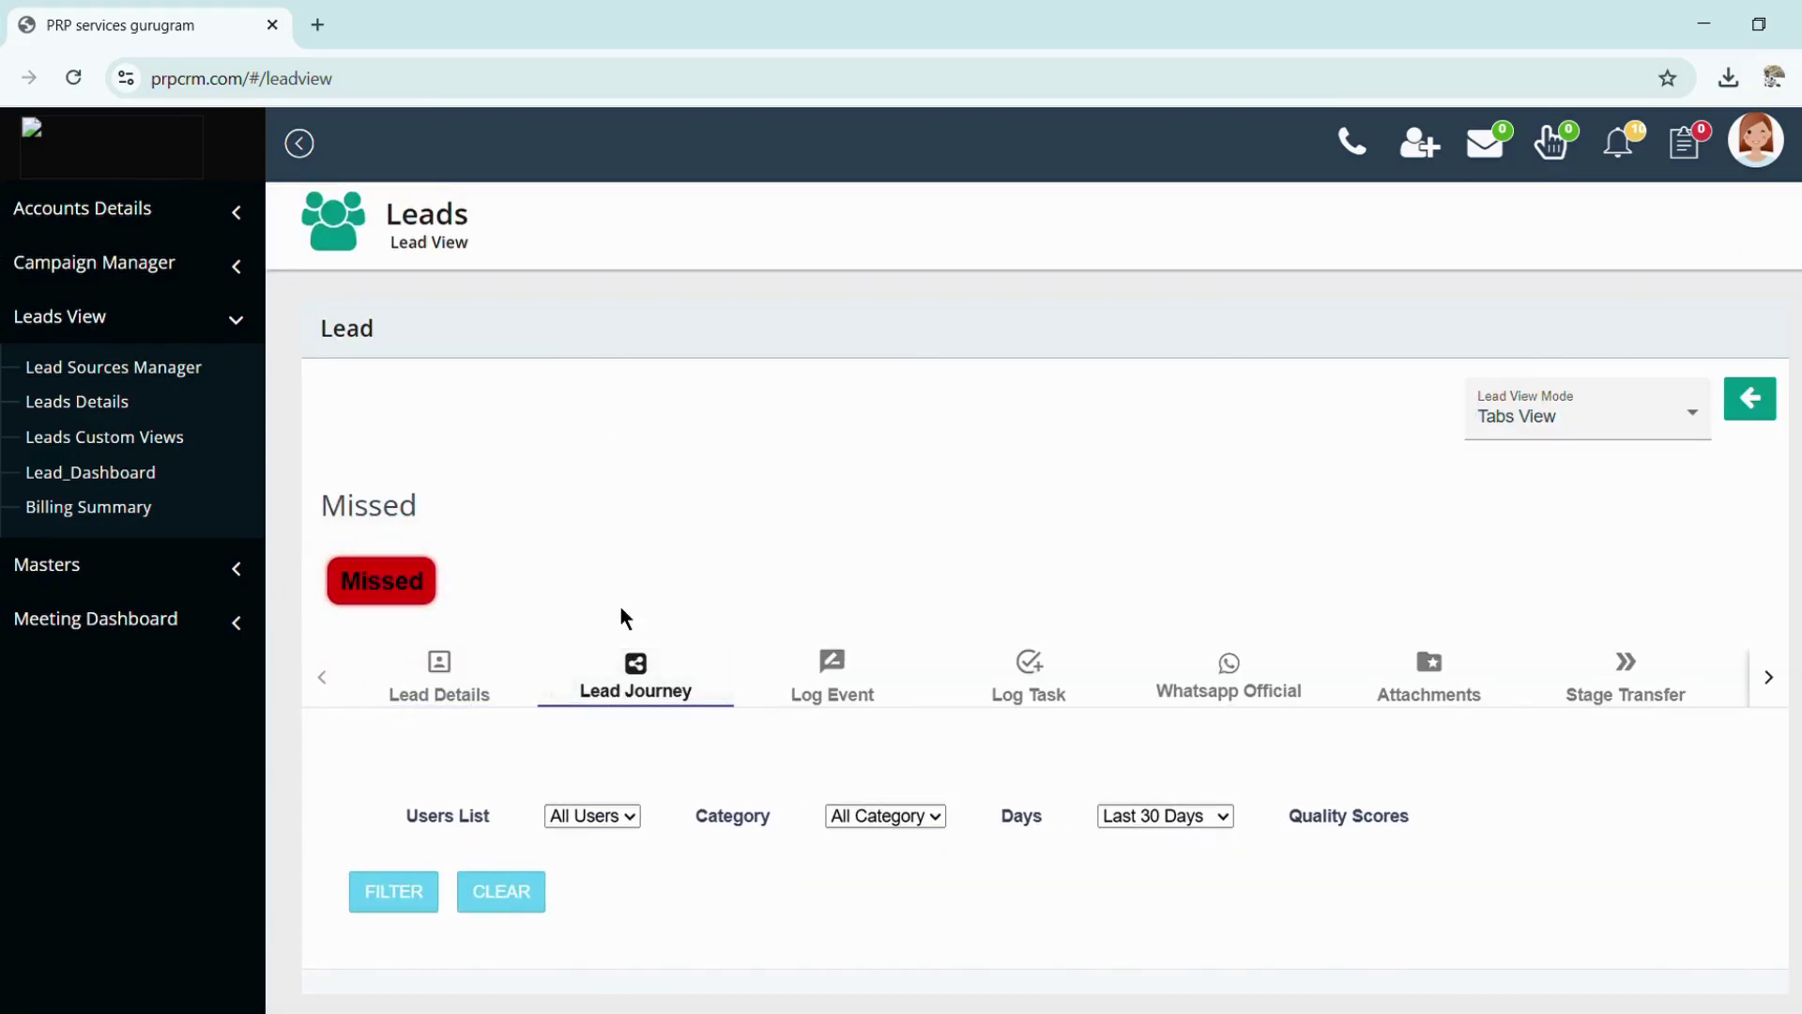
scroll(624, 615, down, 1)
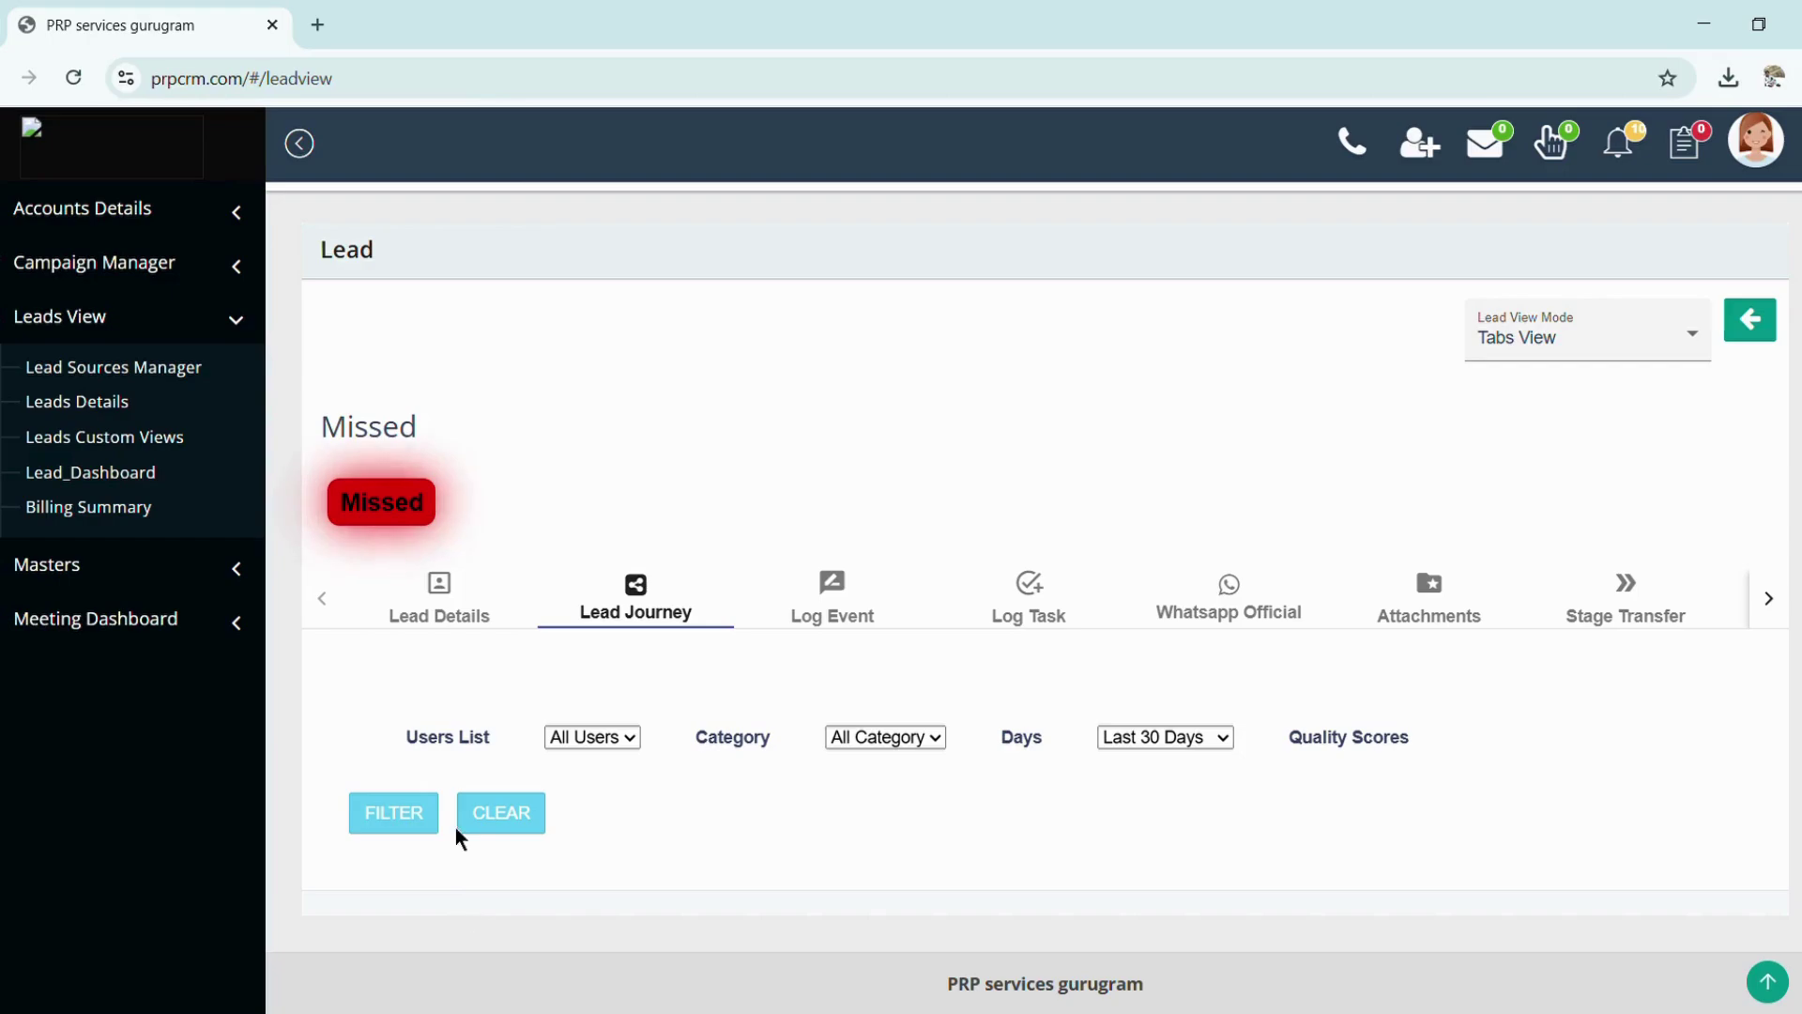
click(826, 624)
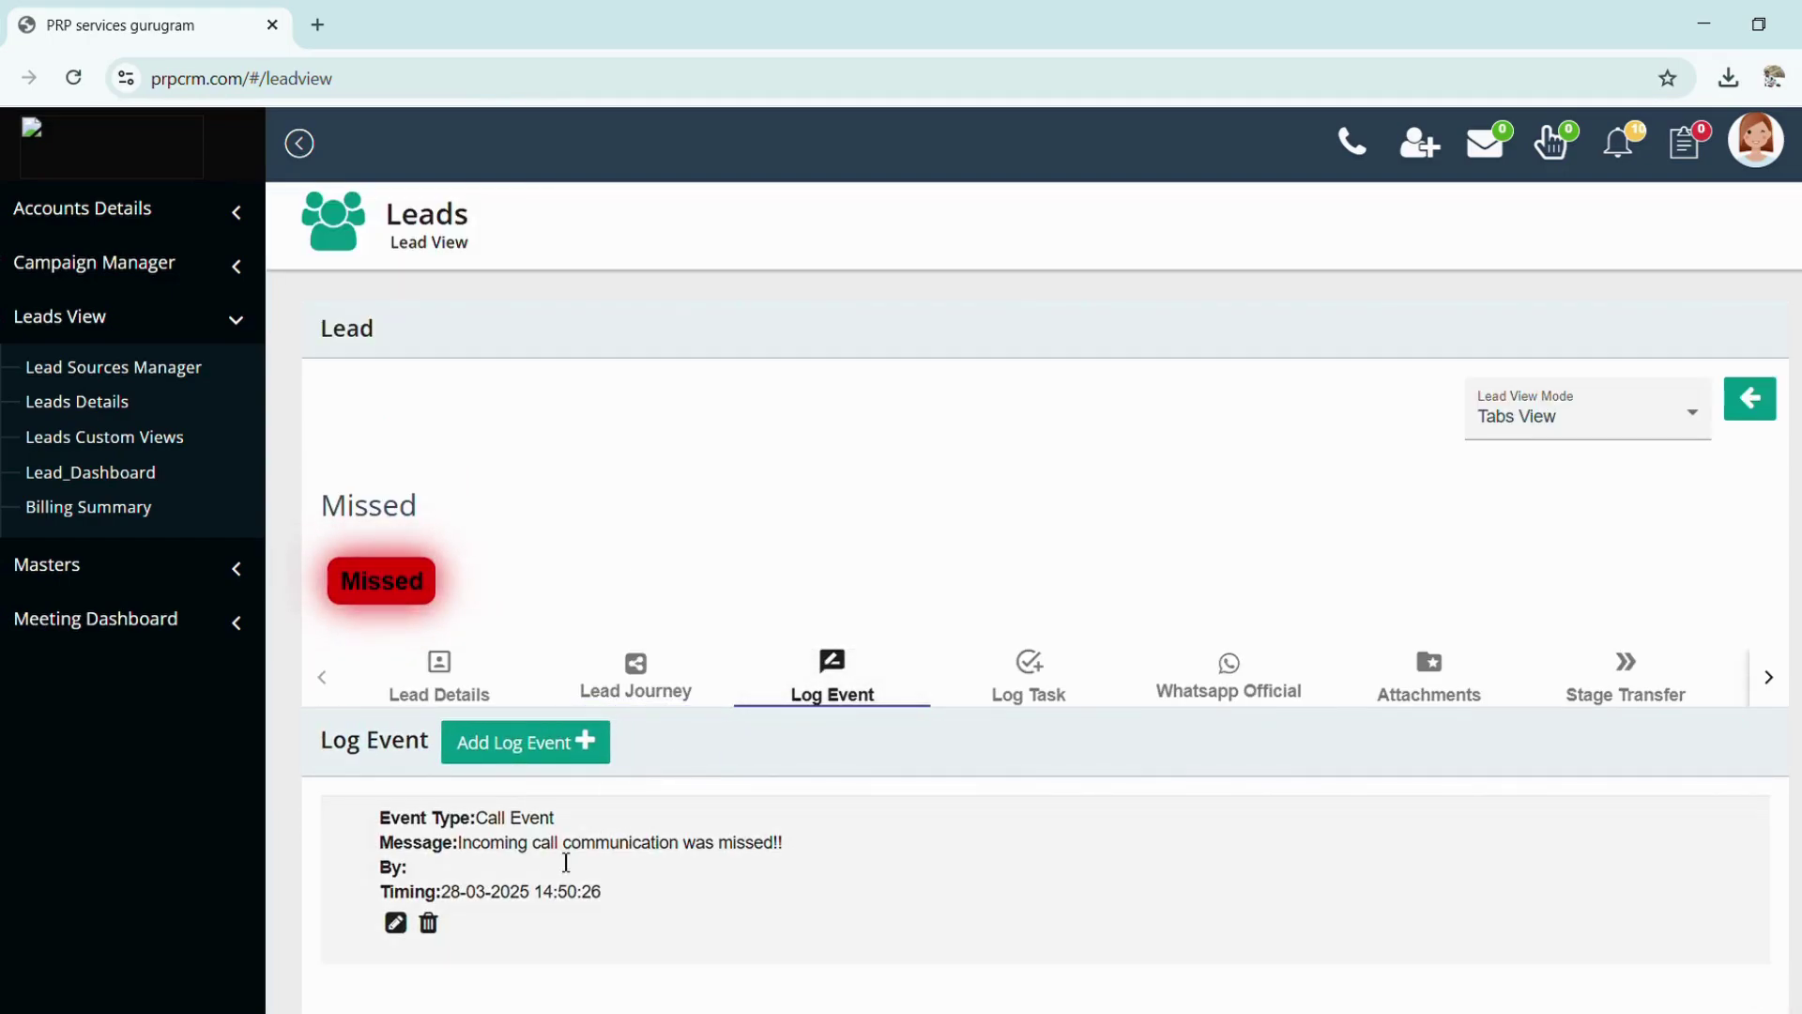
scroll(565, 863, down, 1)
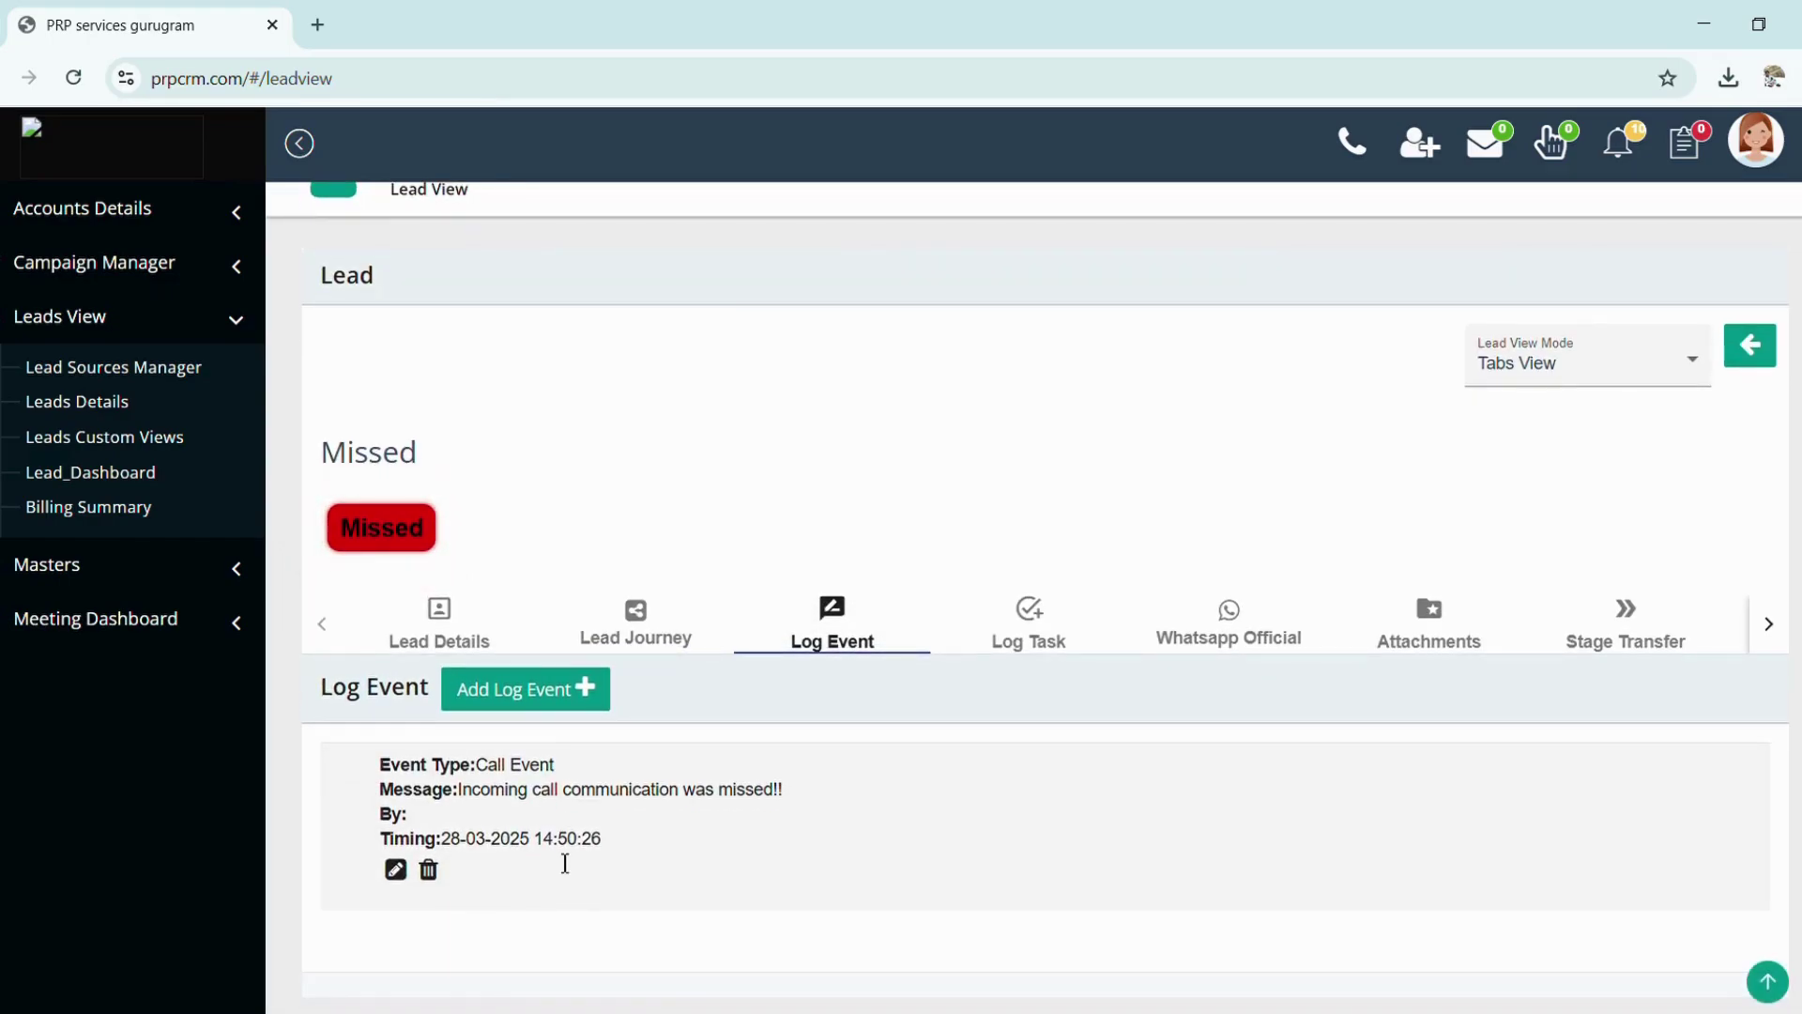
scroll(565, 863, down, 1)
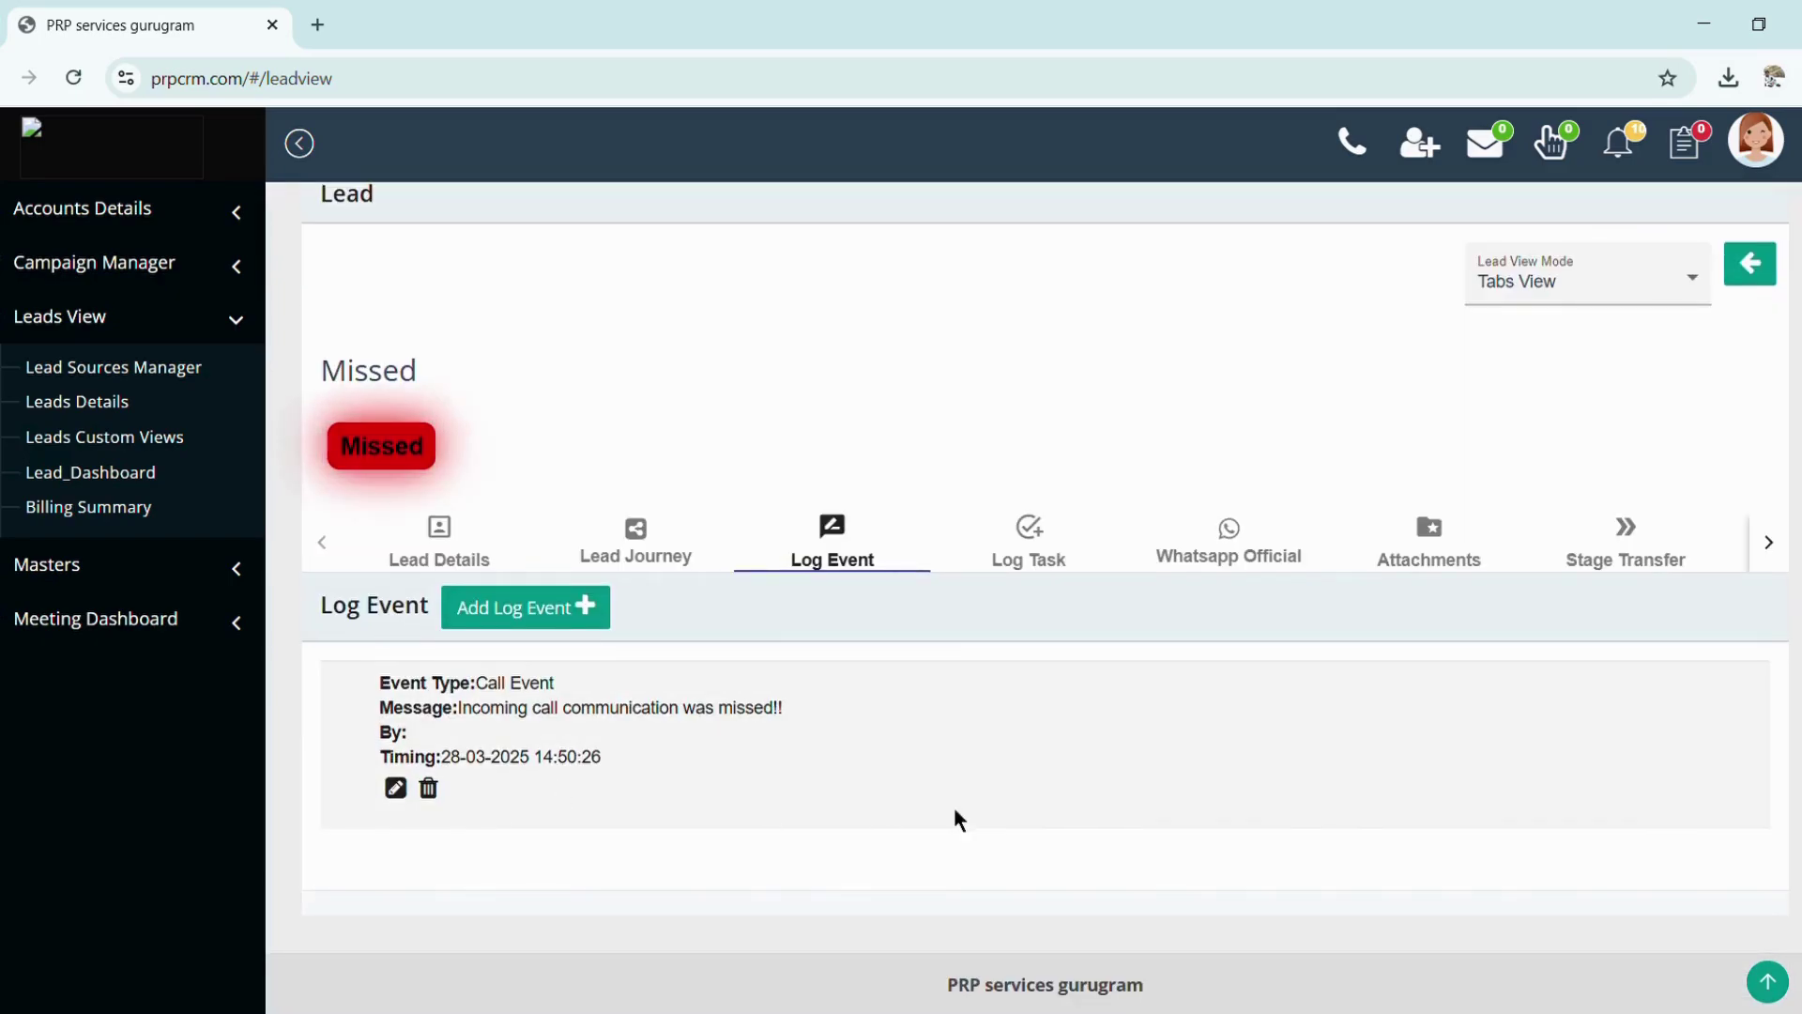
click(1038, 561)
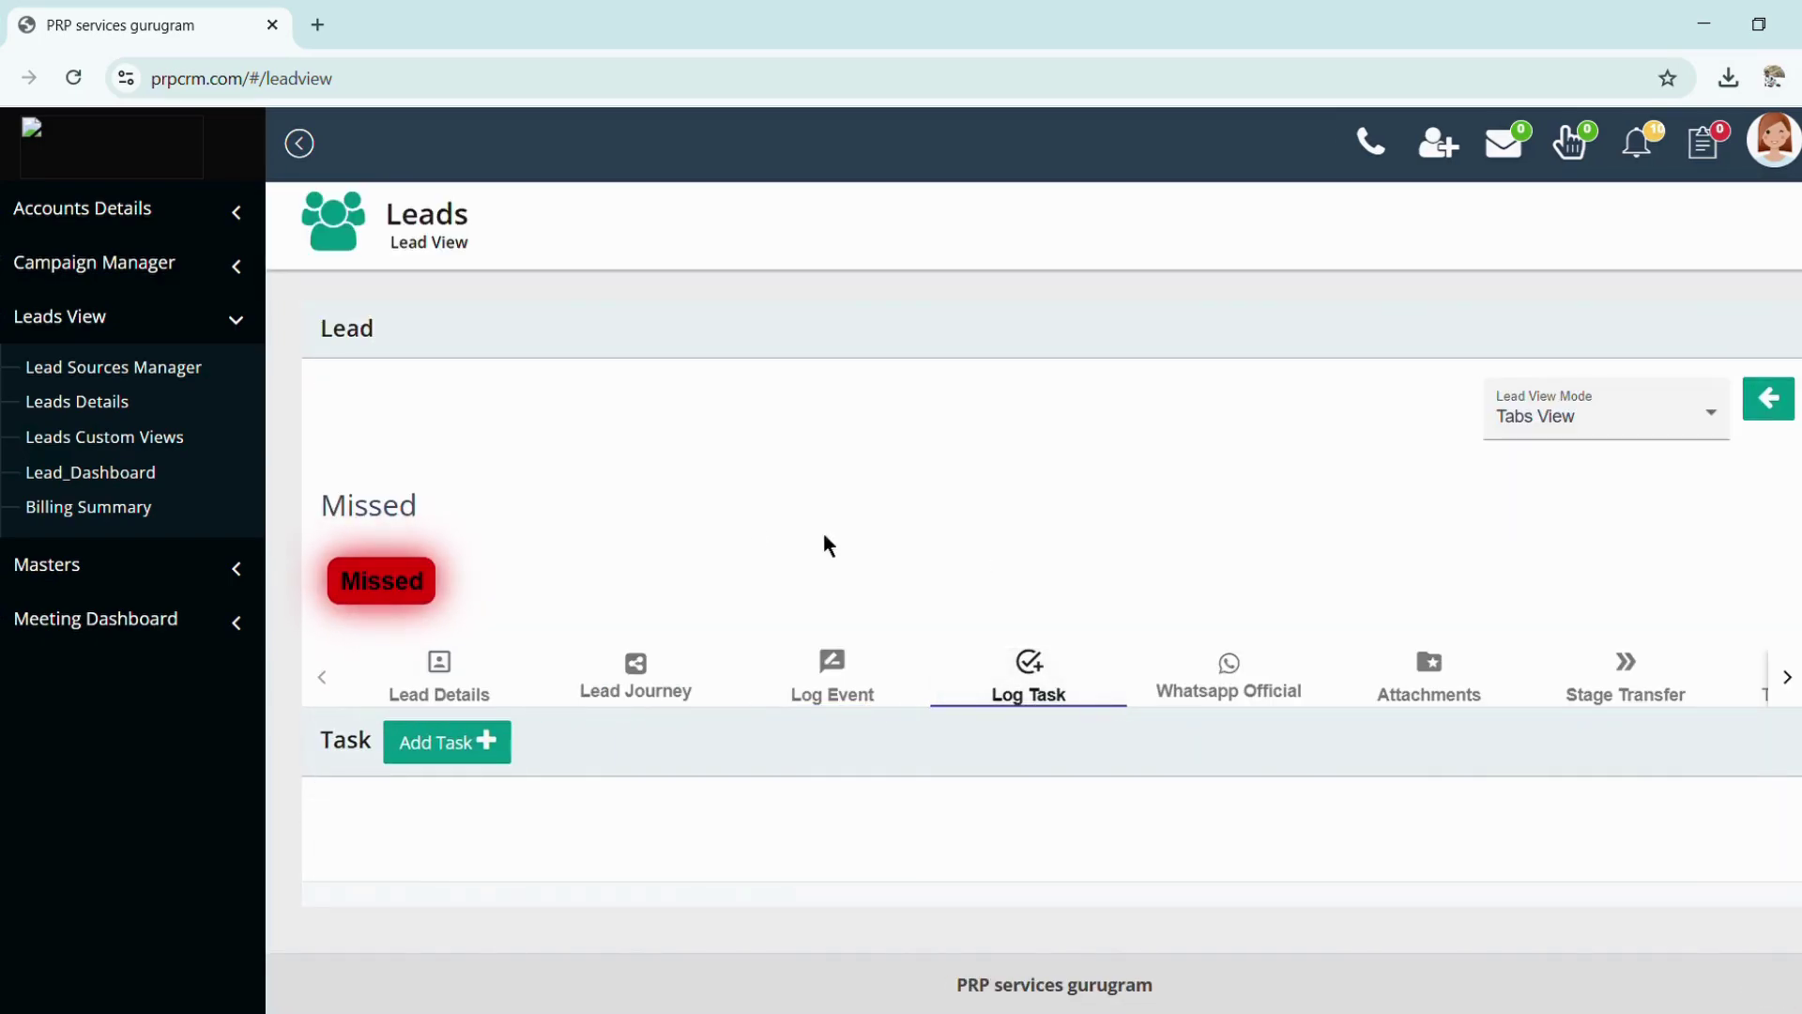
Start a new task with subject Email and a date, then abandon it
click(451, 744)
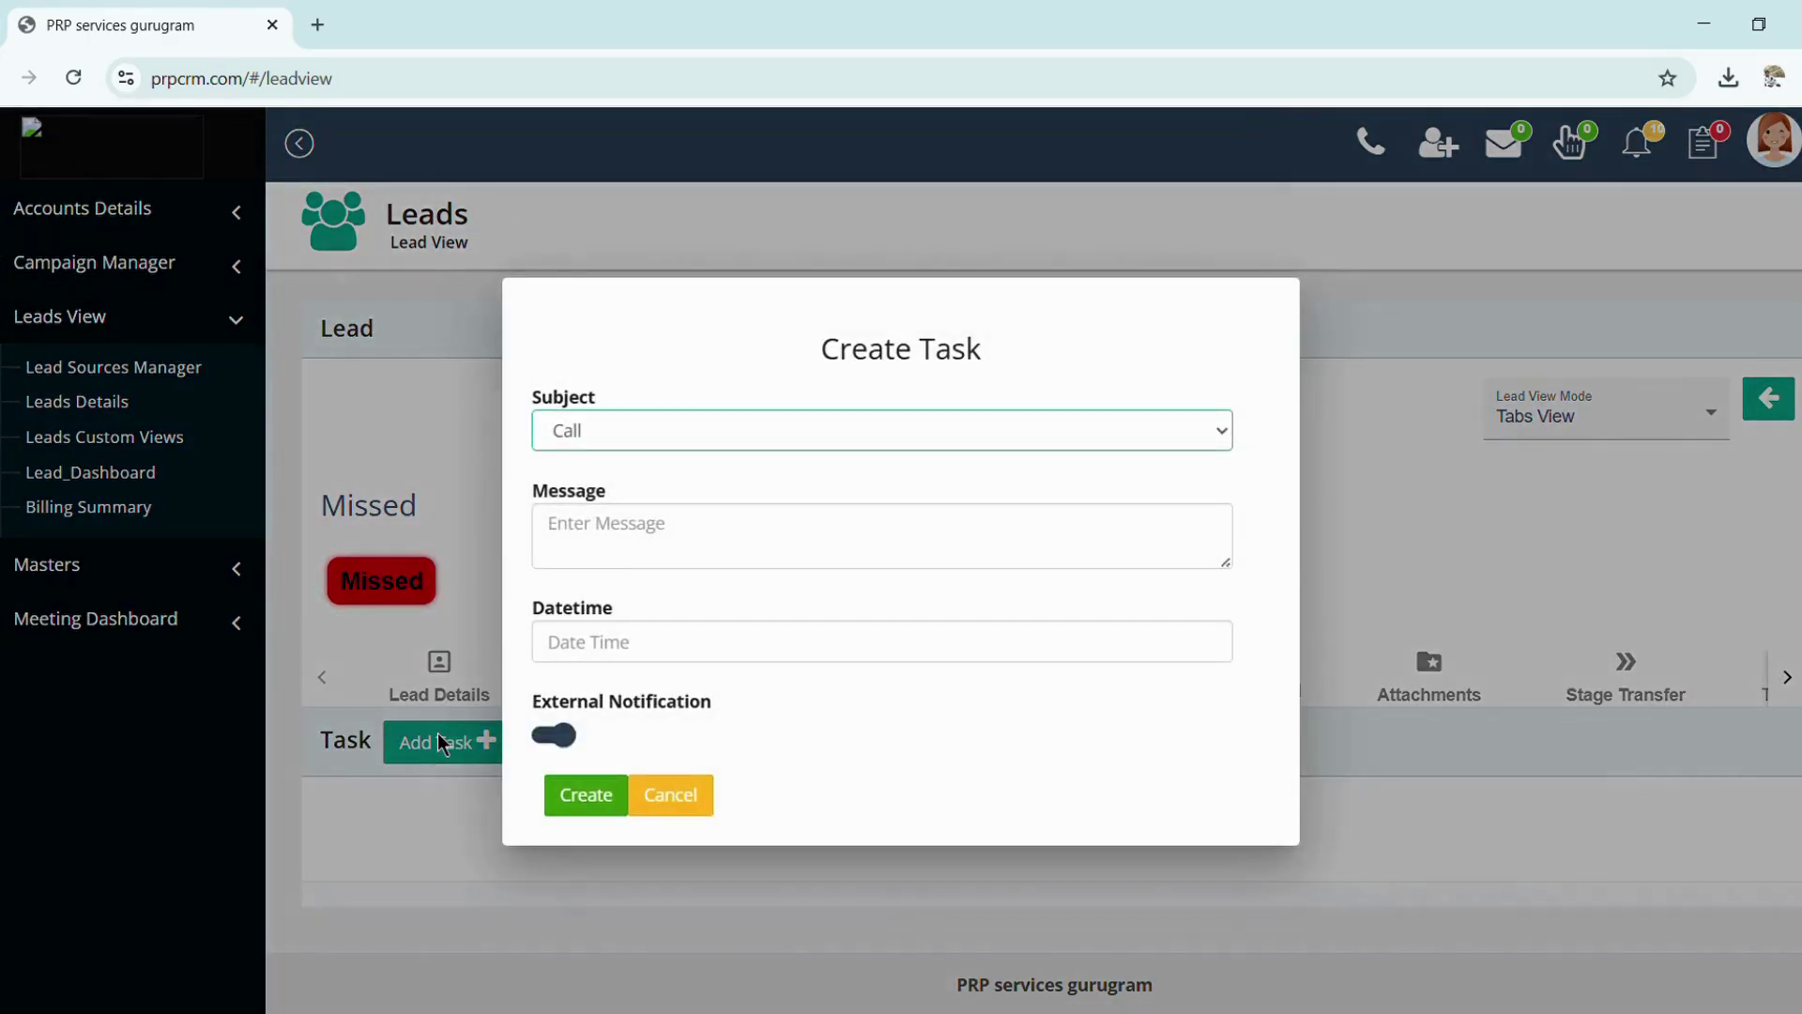
click(606, 441)
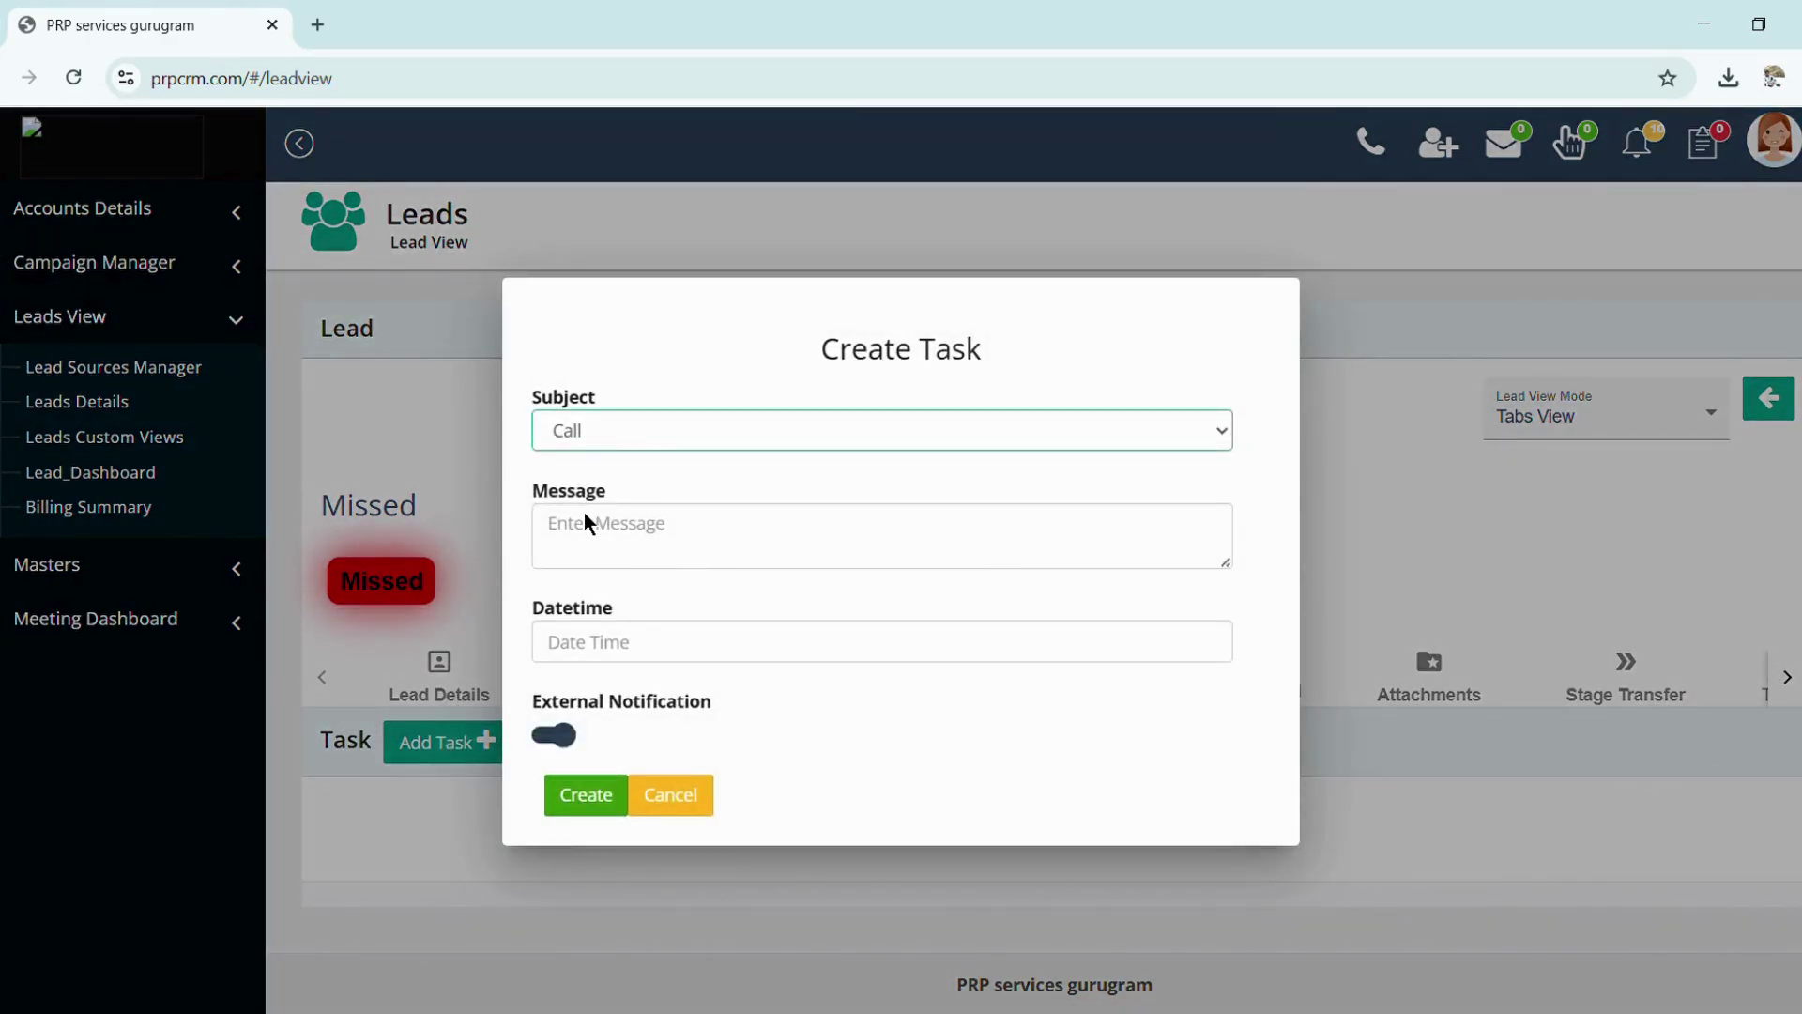
click(586, 514)
click(685, 566)
click(657, 646)
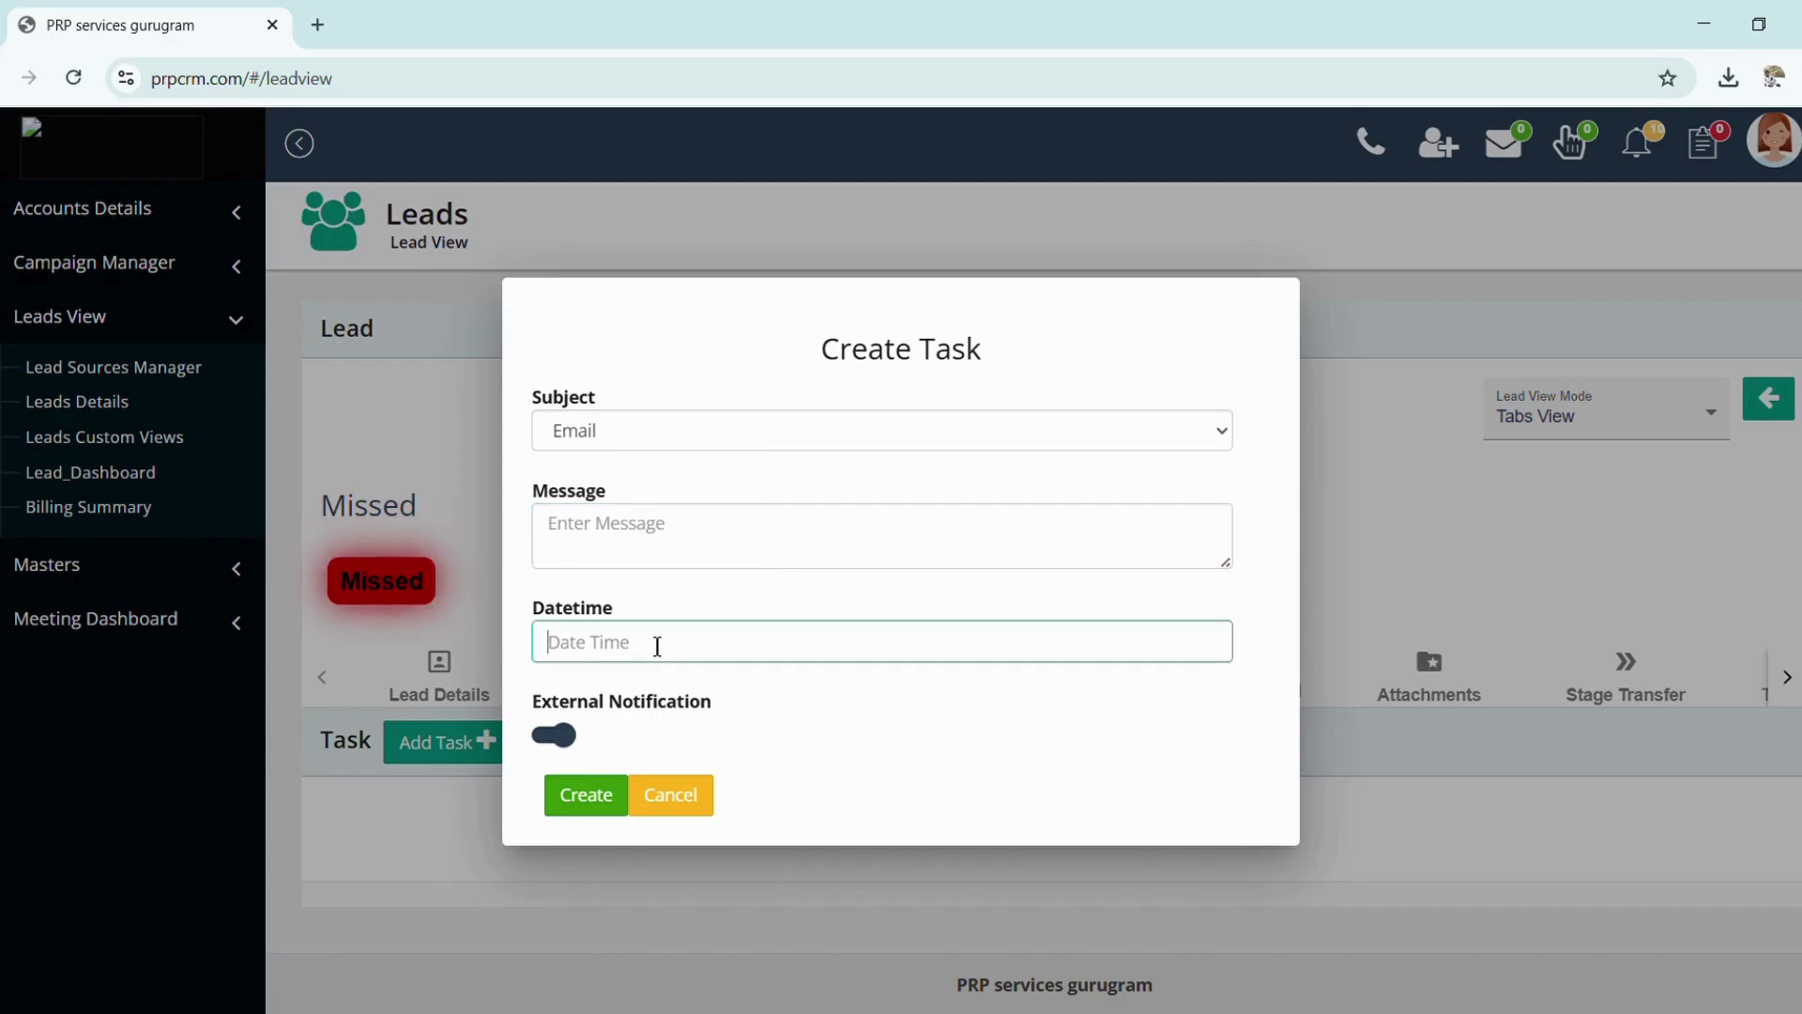
click(666, 804)
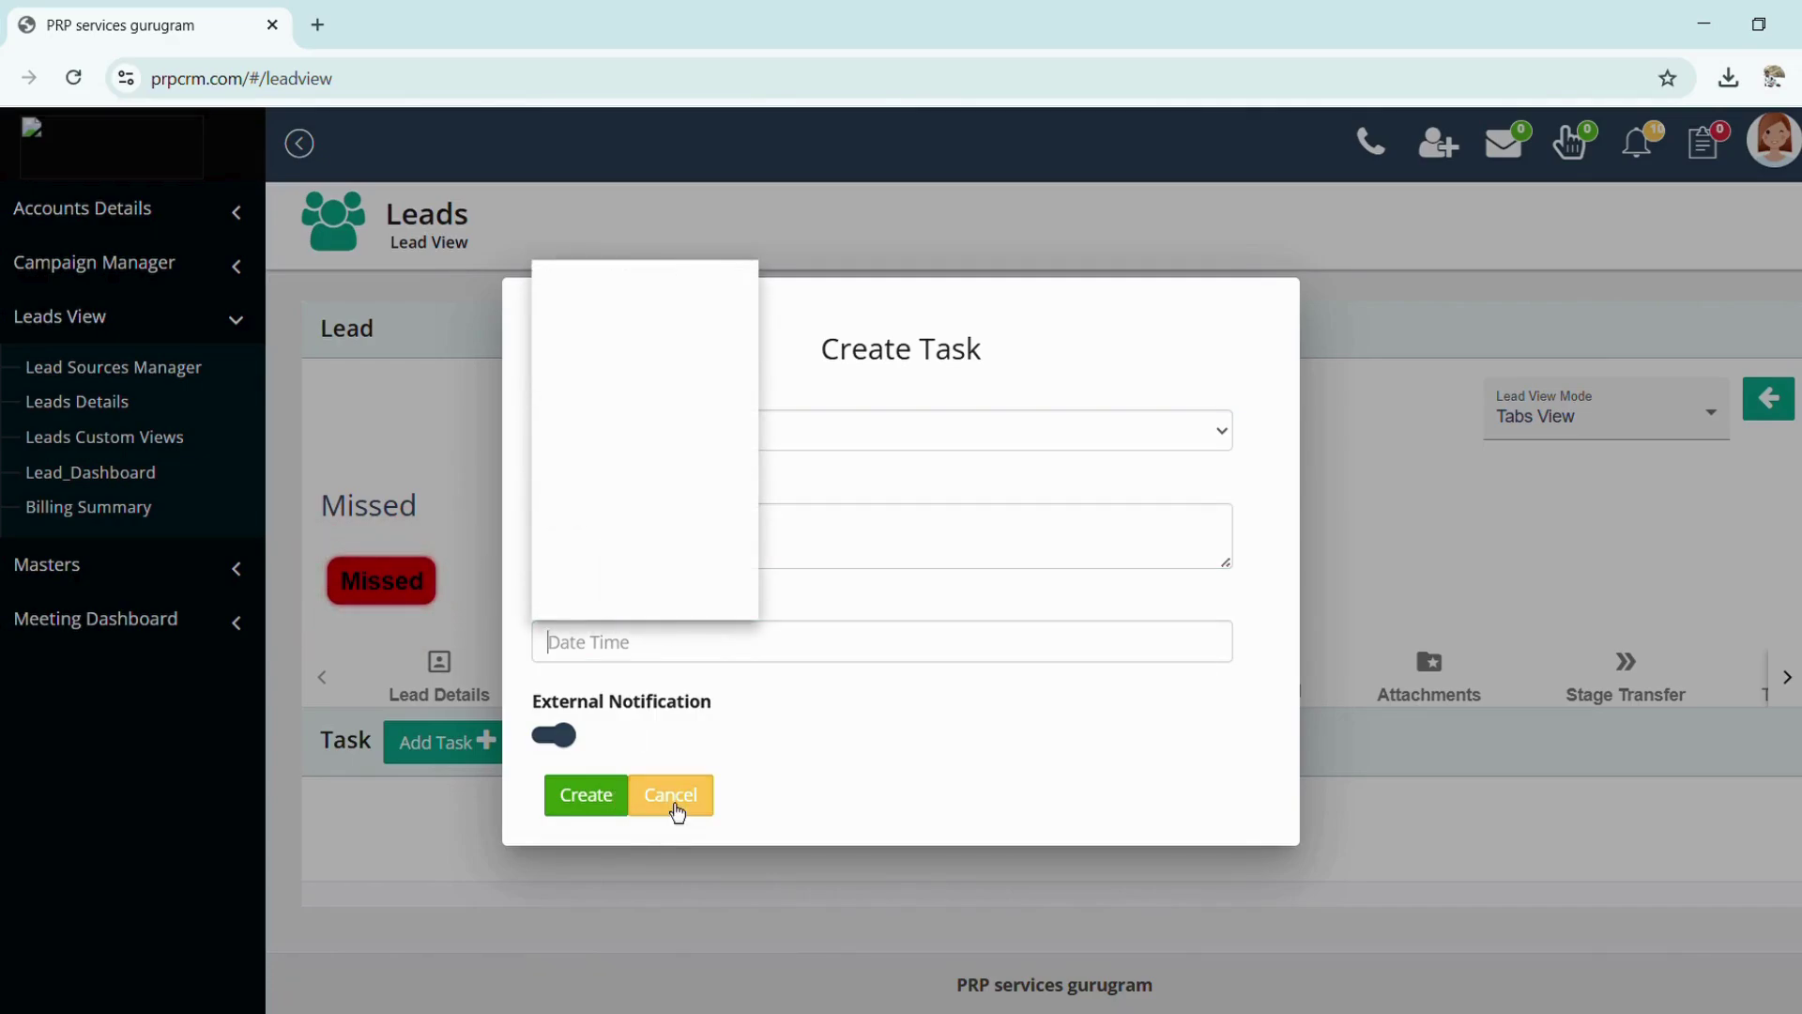
click(672, 805)
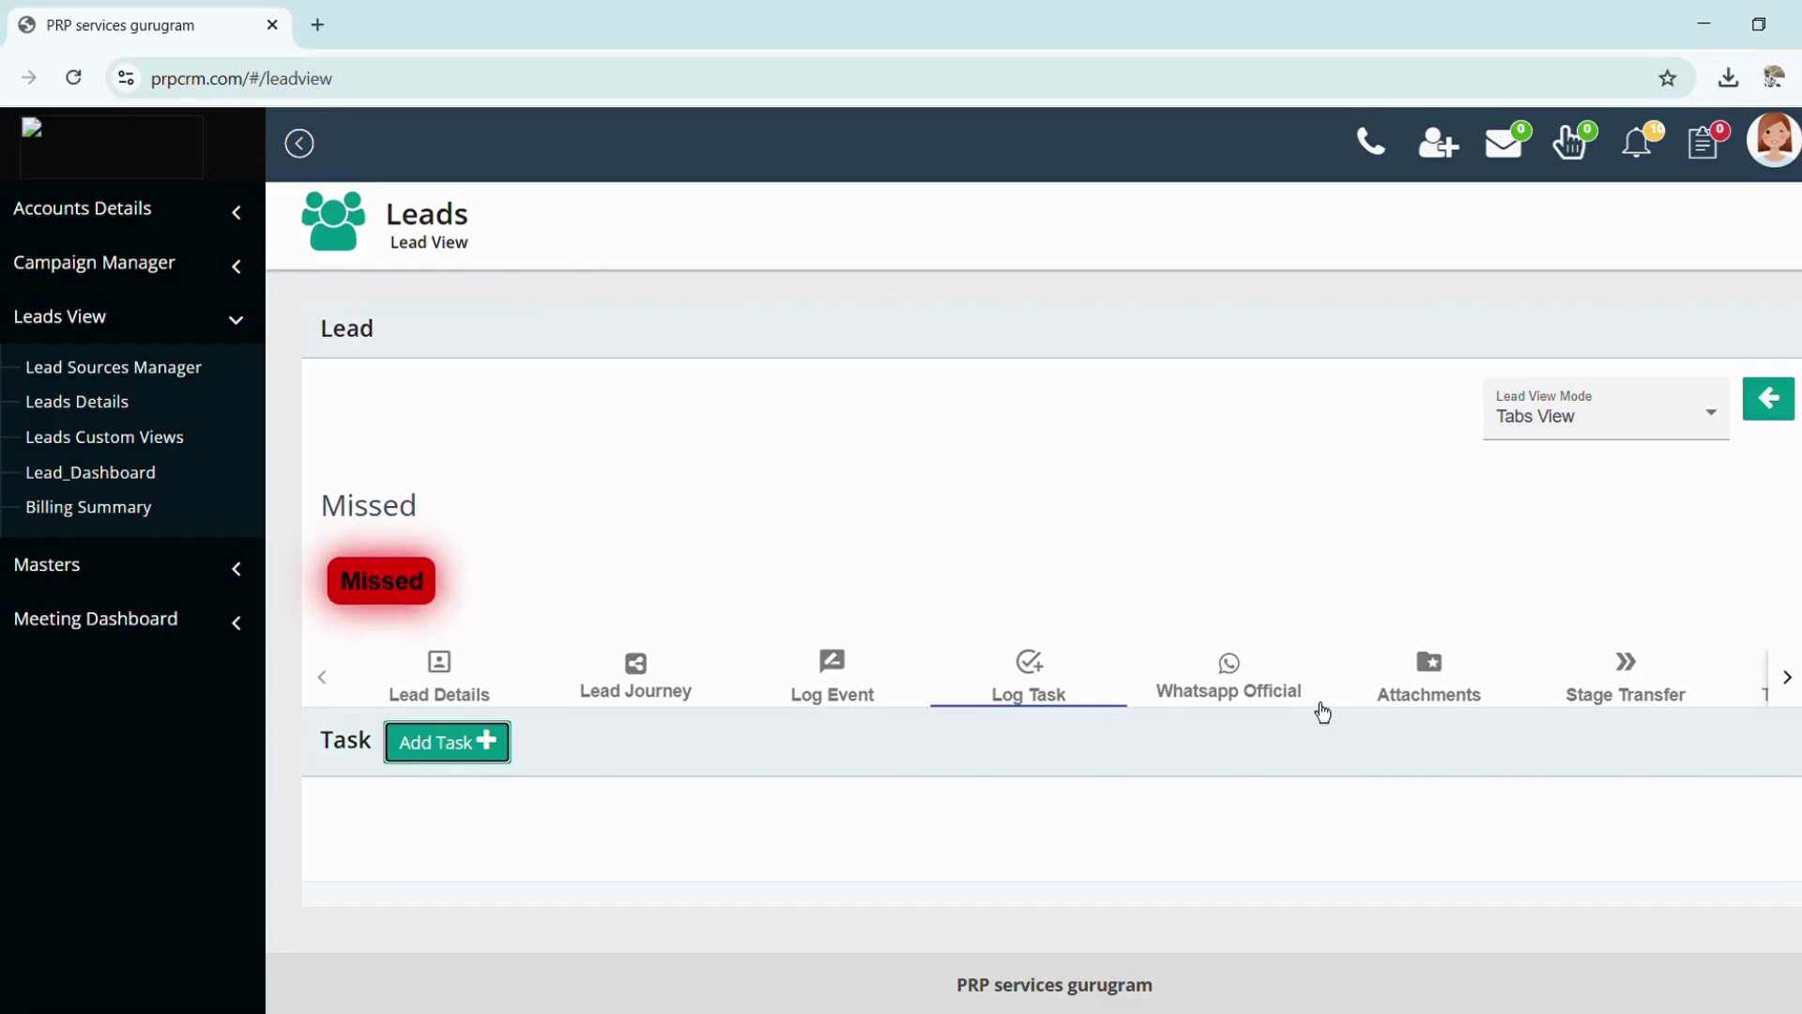
click(1637, 695)
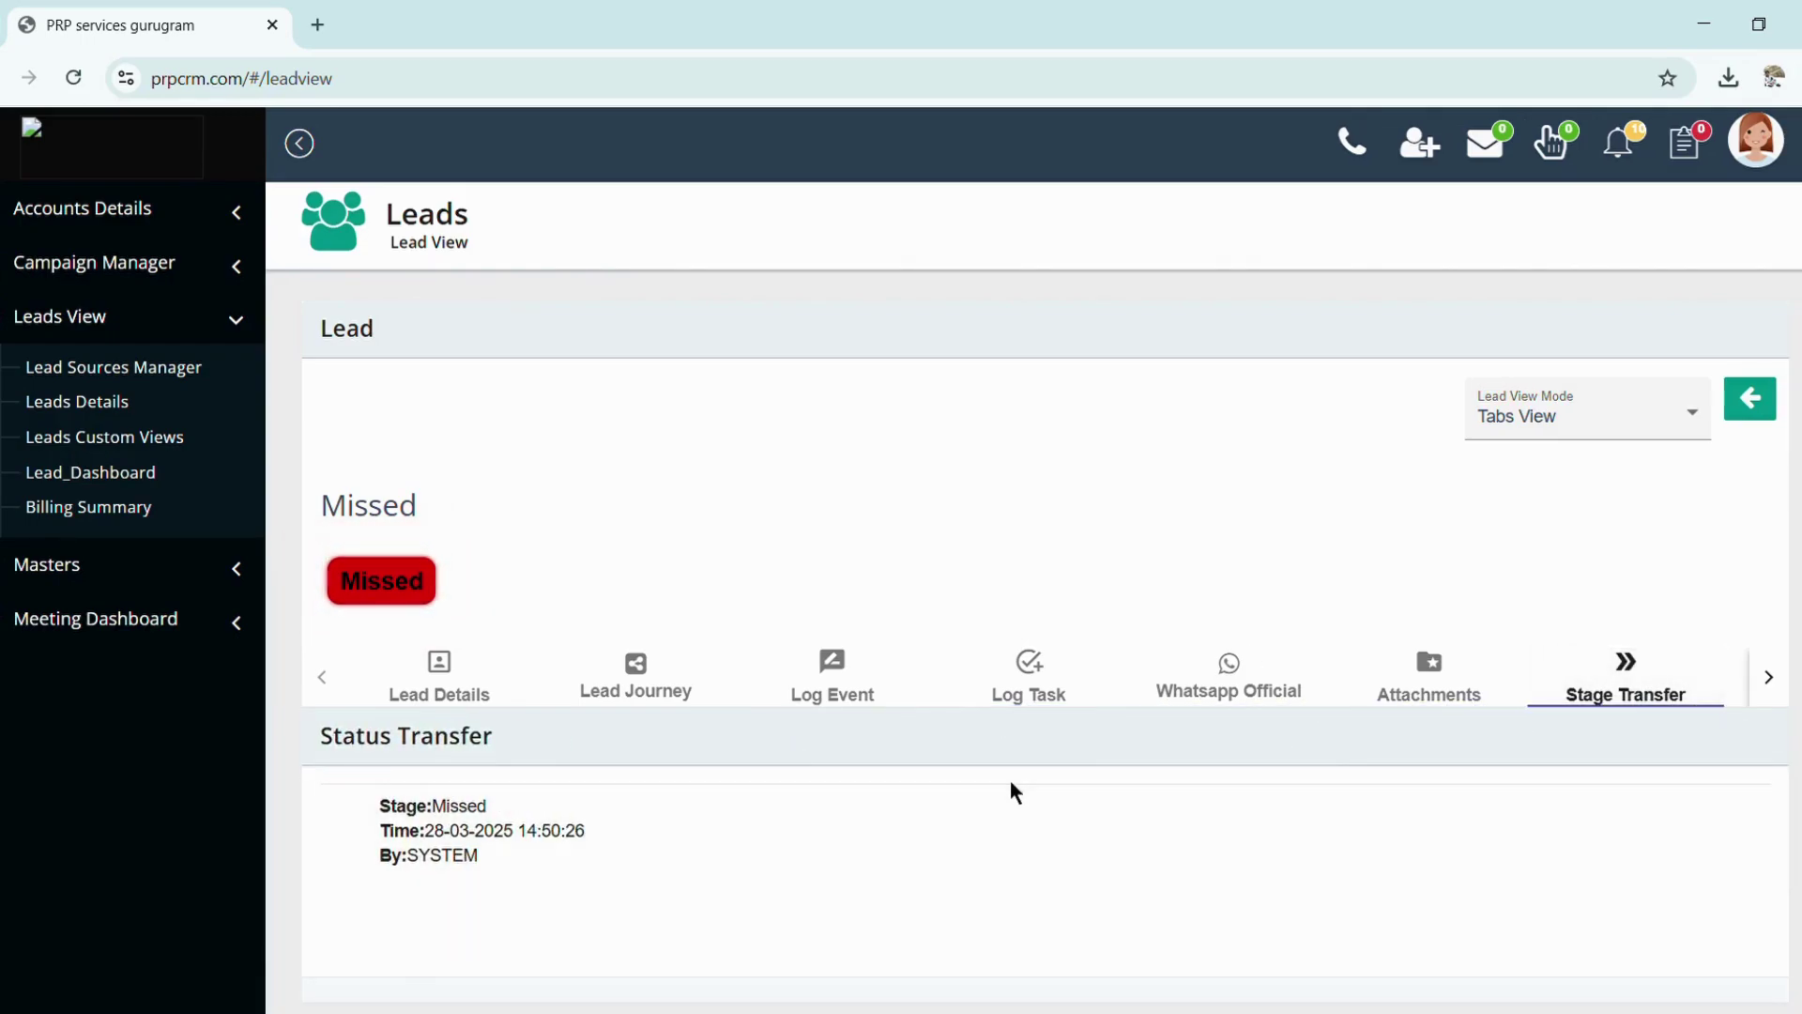
scroll(1008, 779, down, 1)
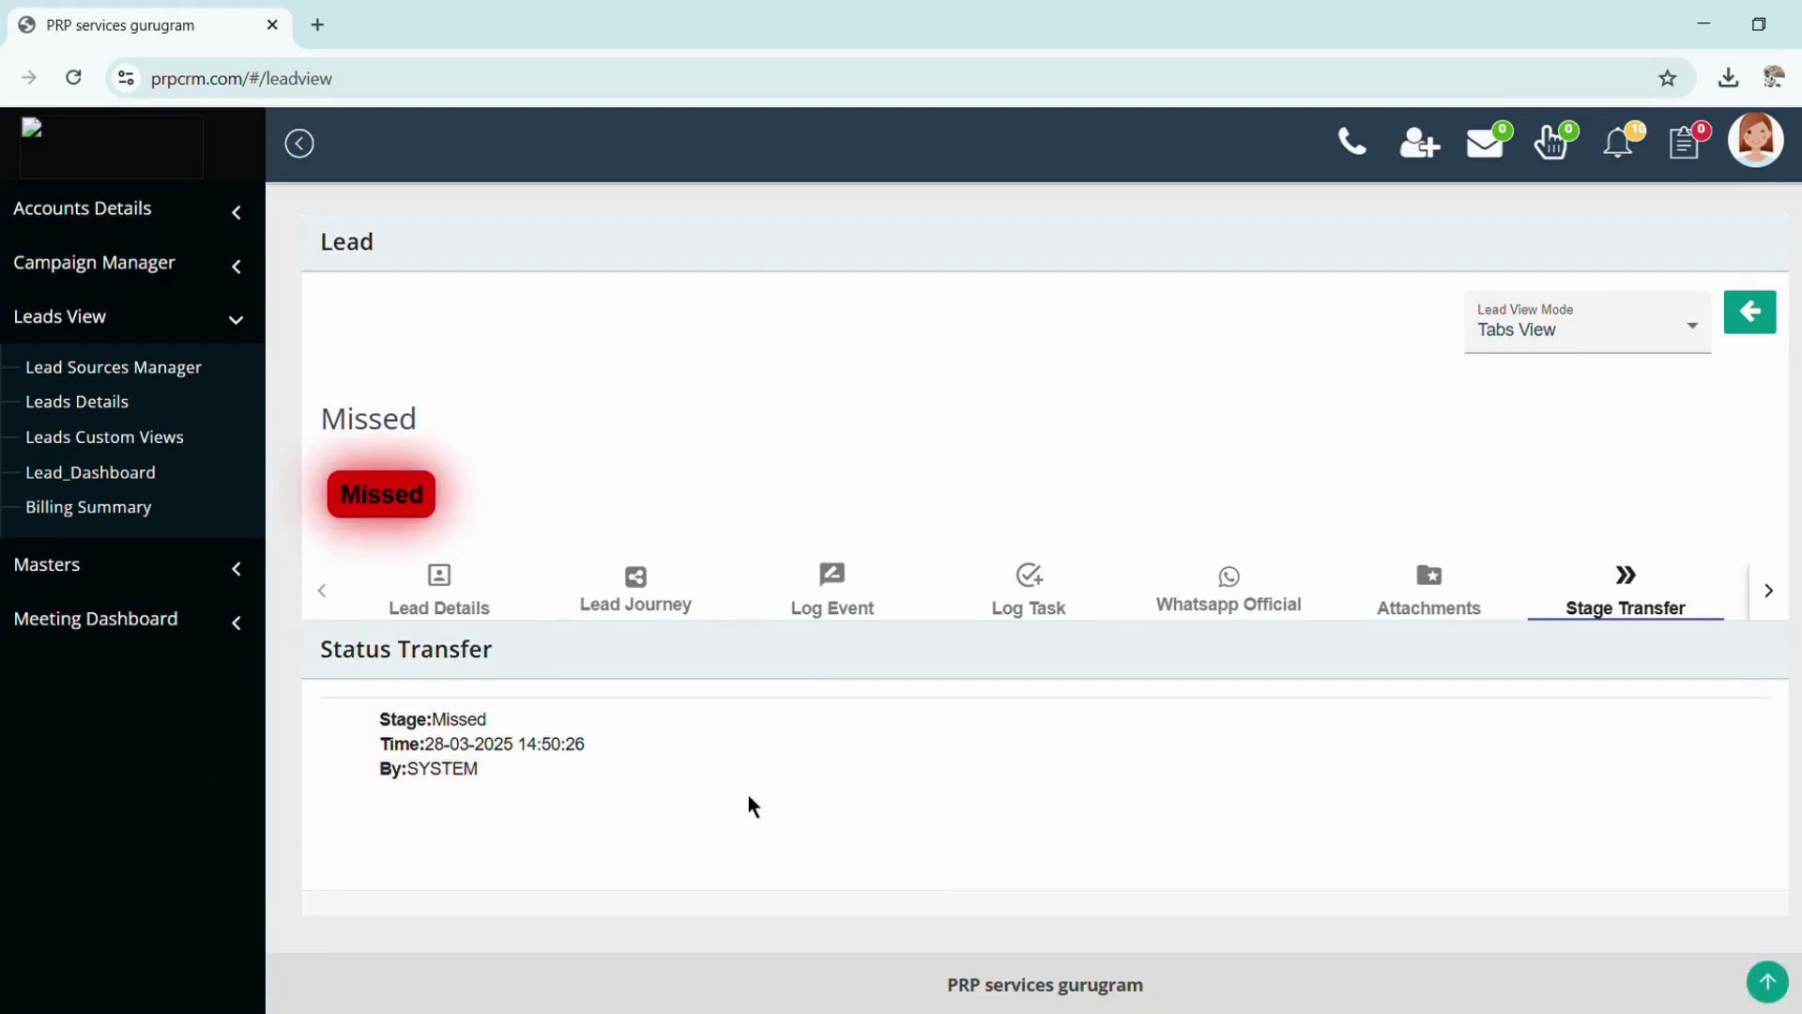
scroll(751, 792, up, 1)
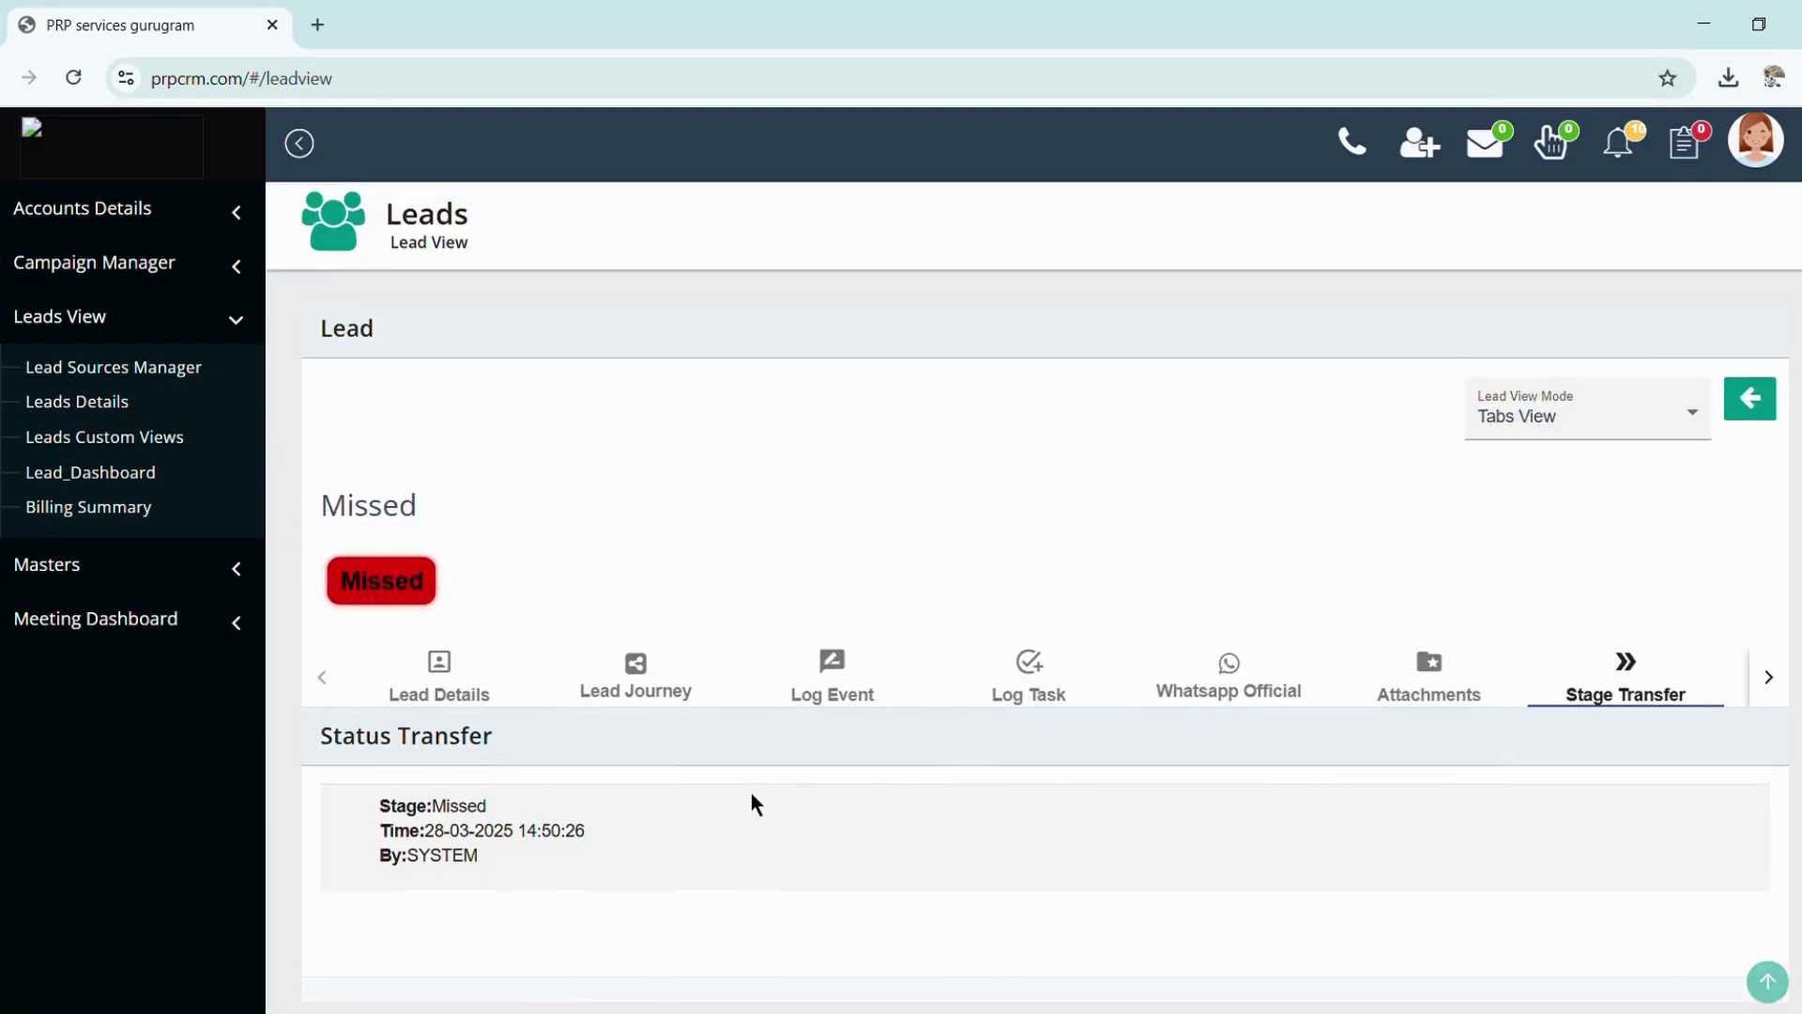
Back on the lead list, tick lead 3559784, pick a transfer owner, then cancel the transfer
click(1745, 409)
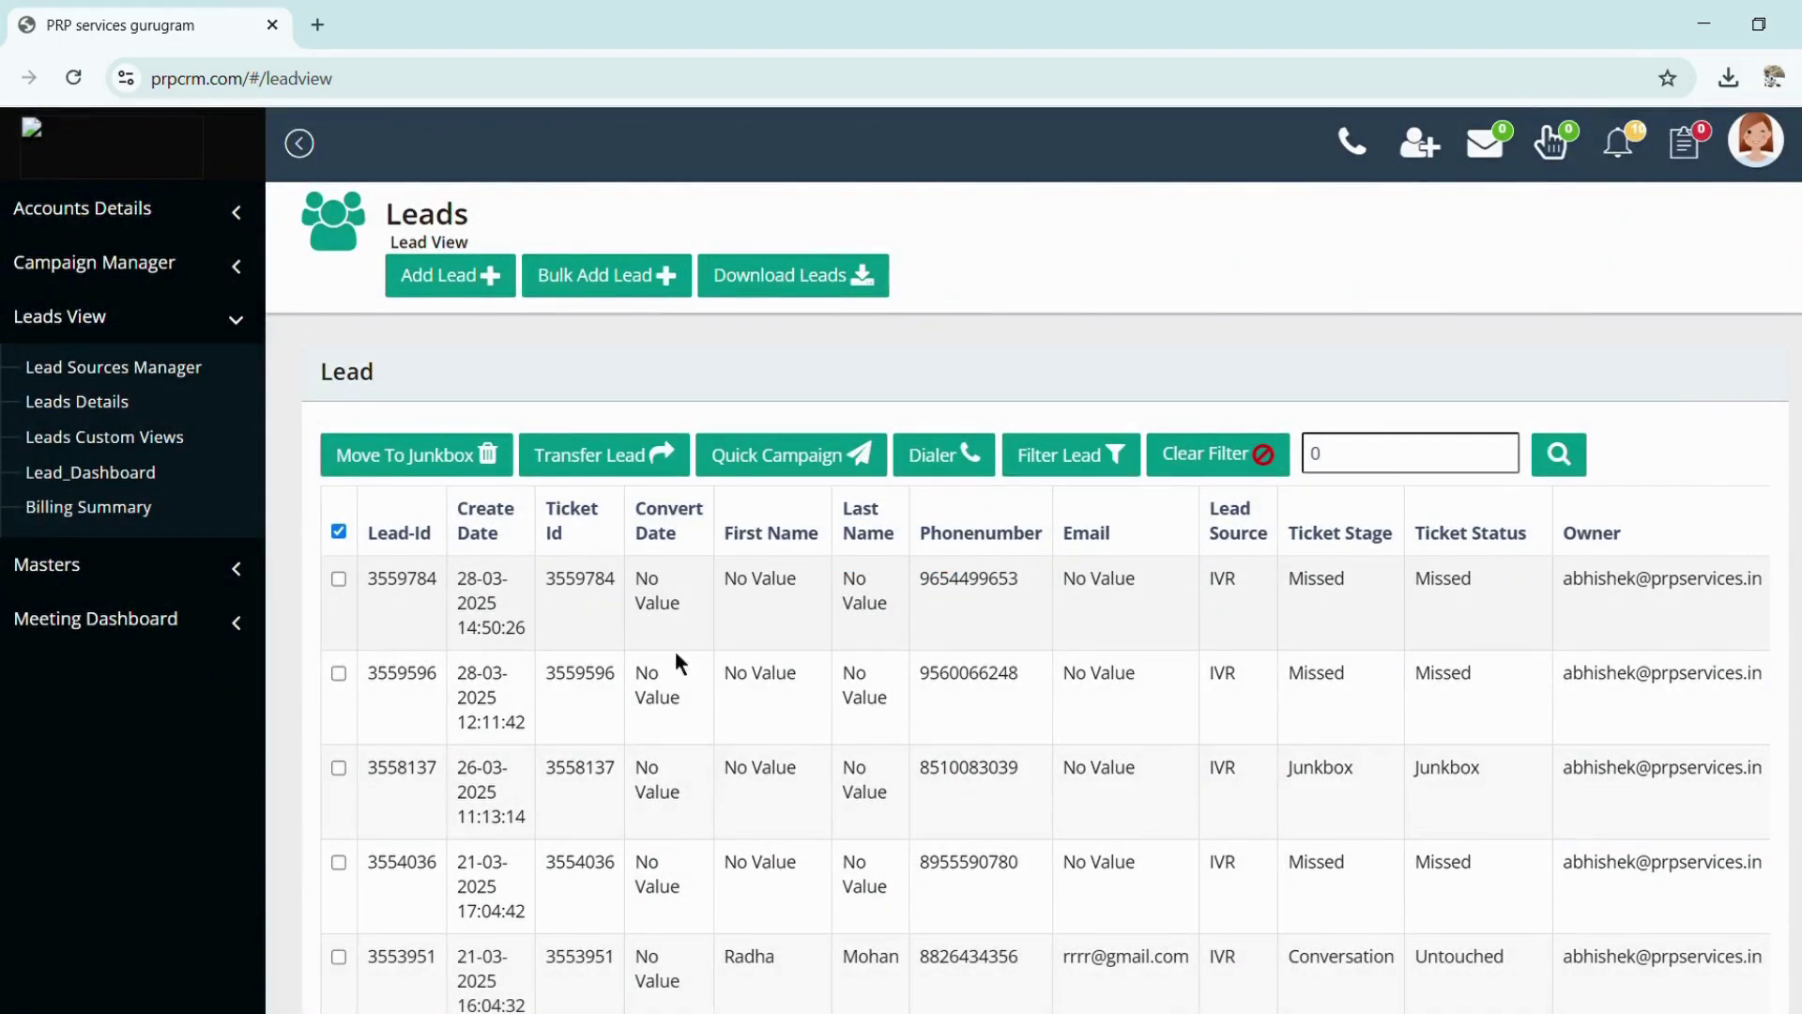
click(338, 579)
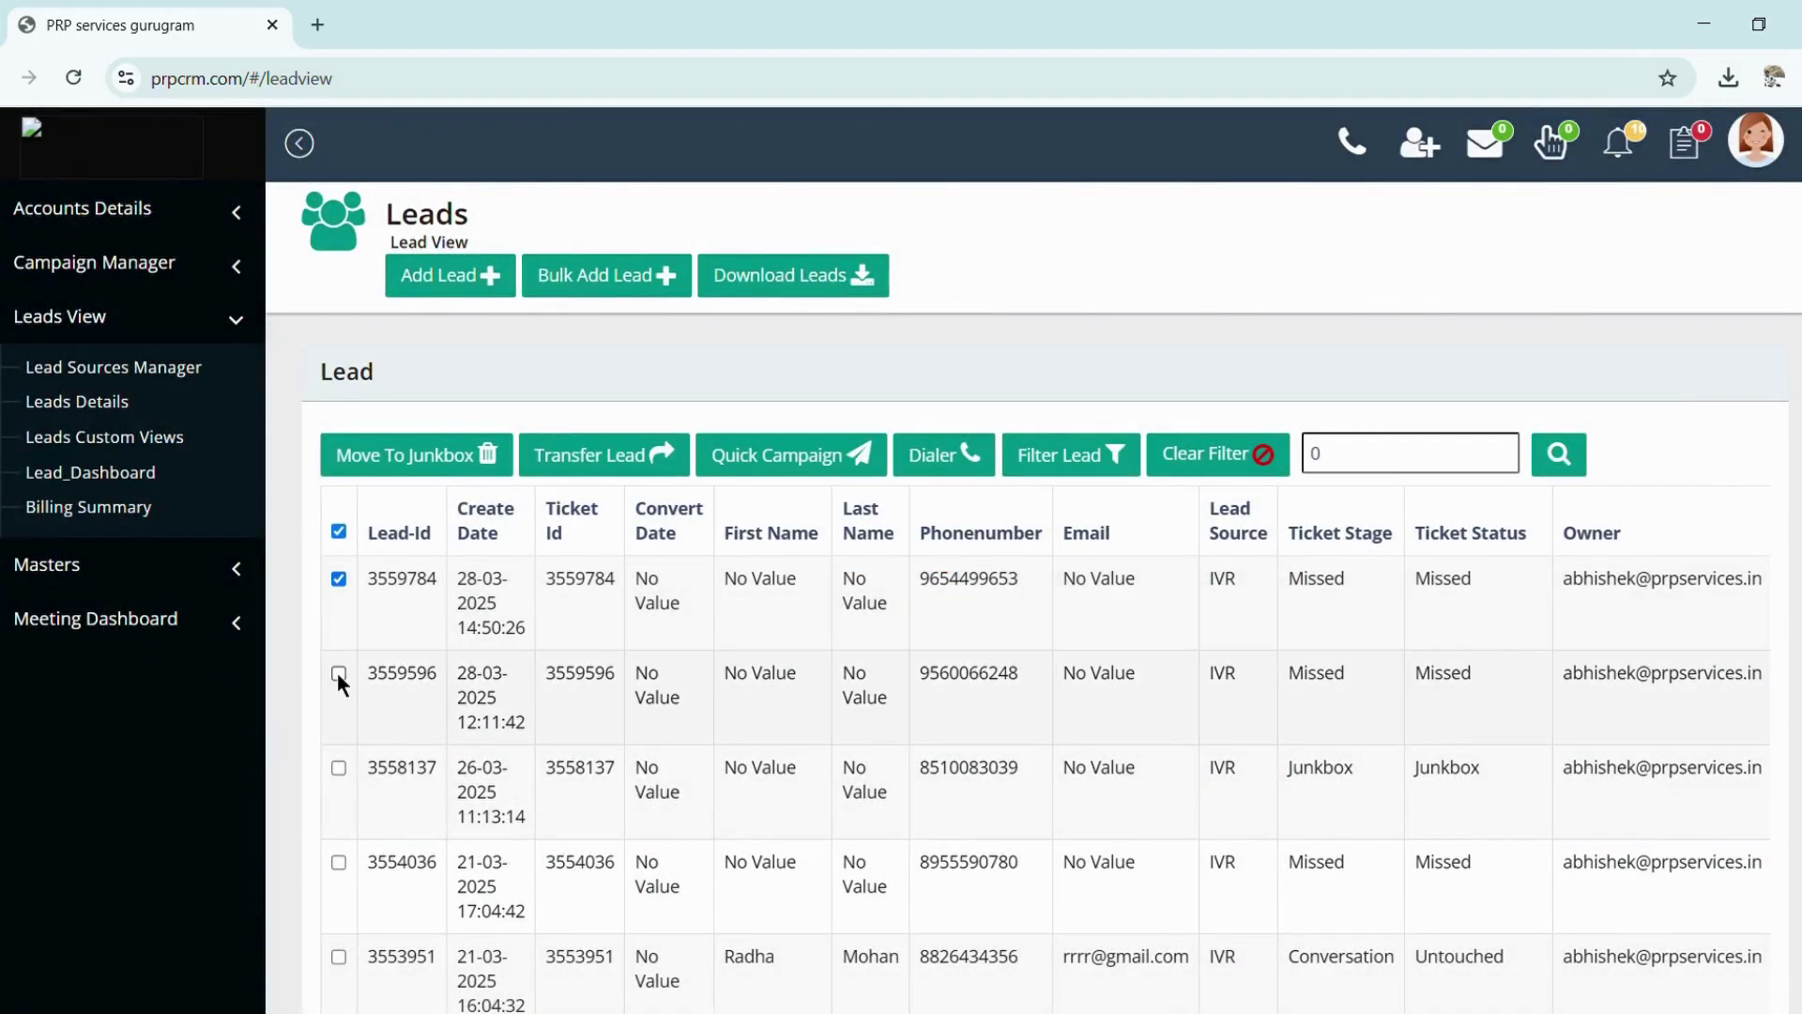
click(588, 466)
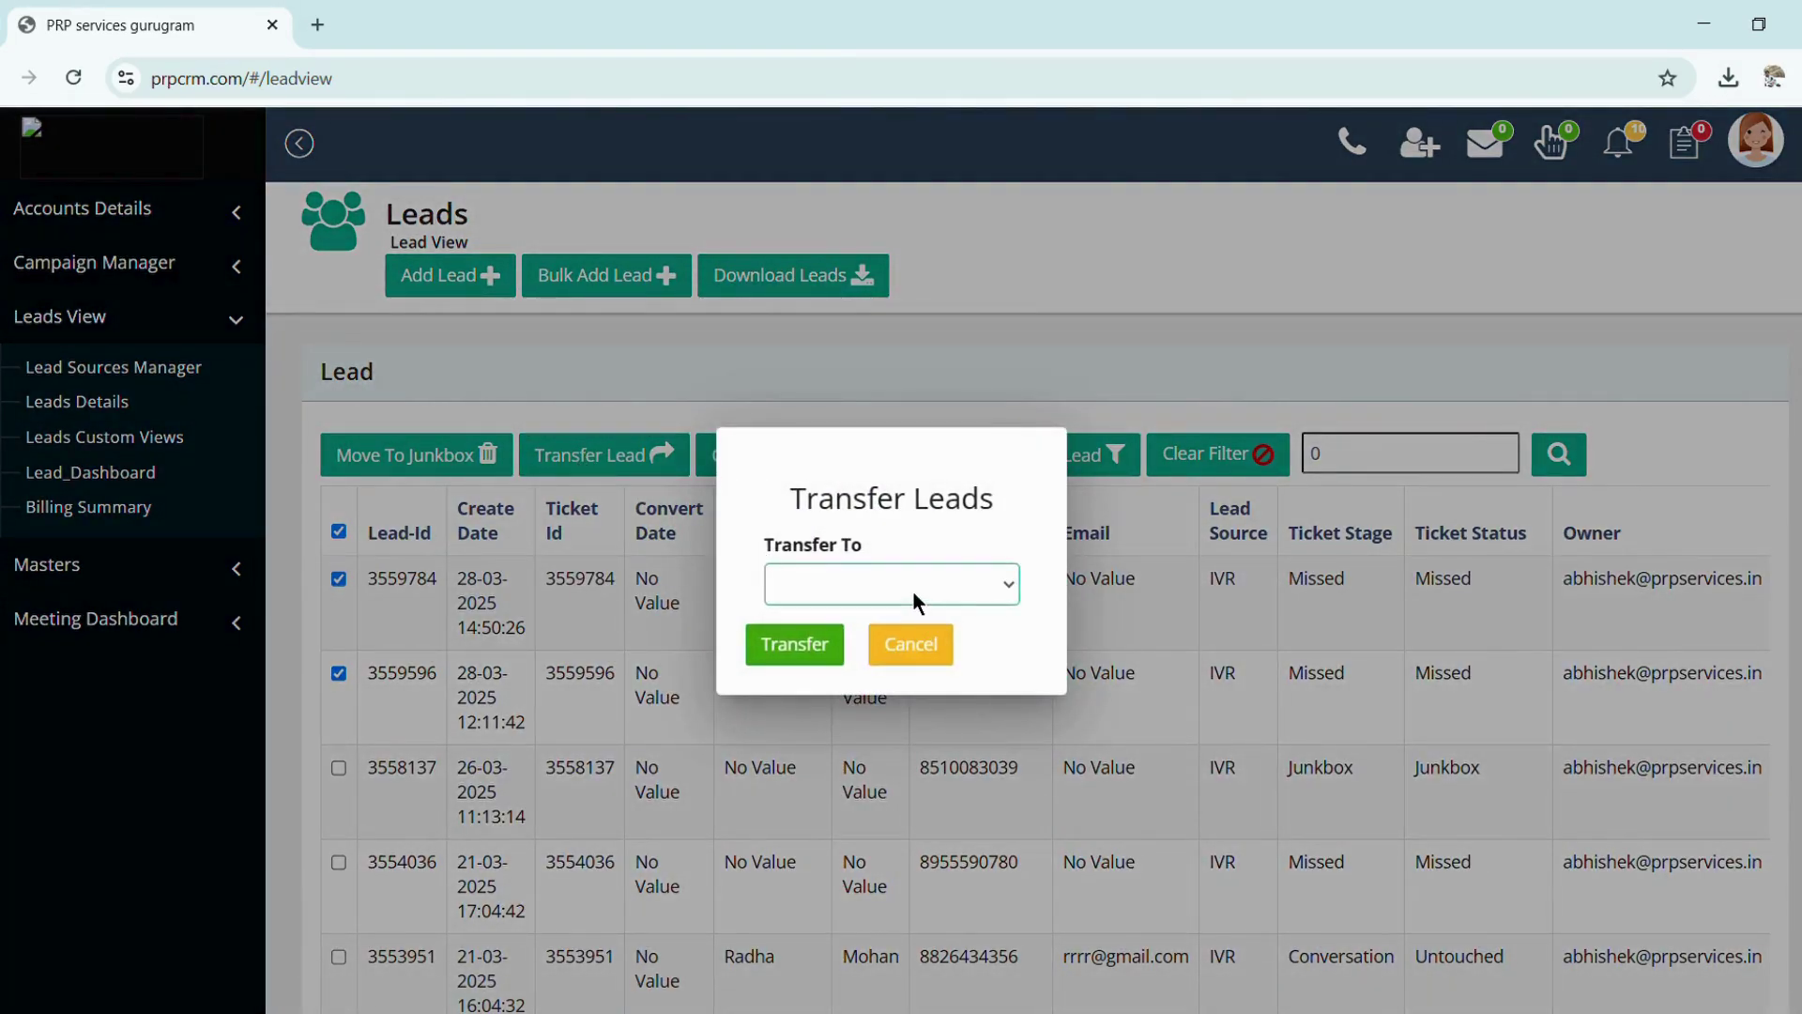
click(856, 621)
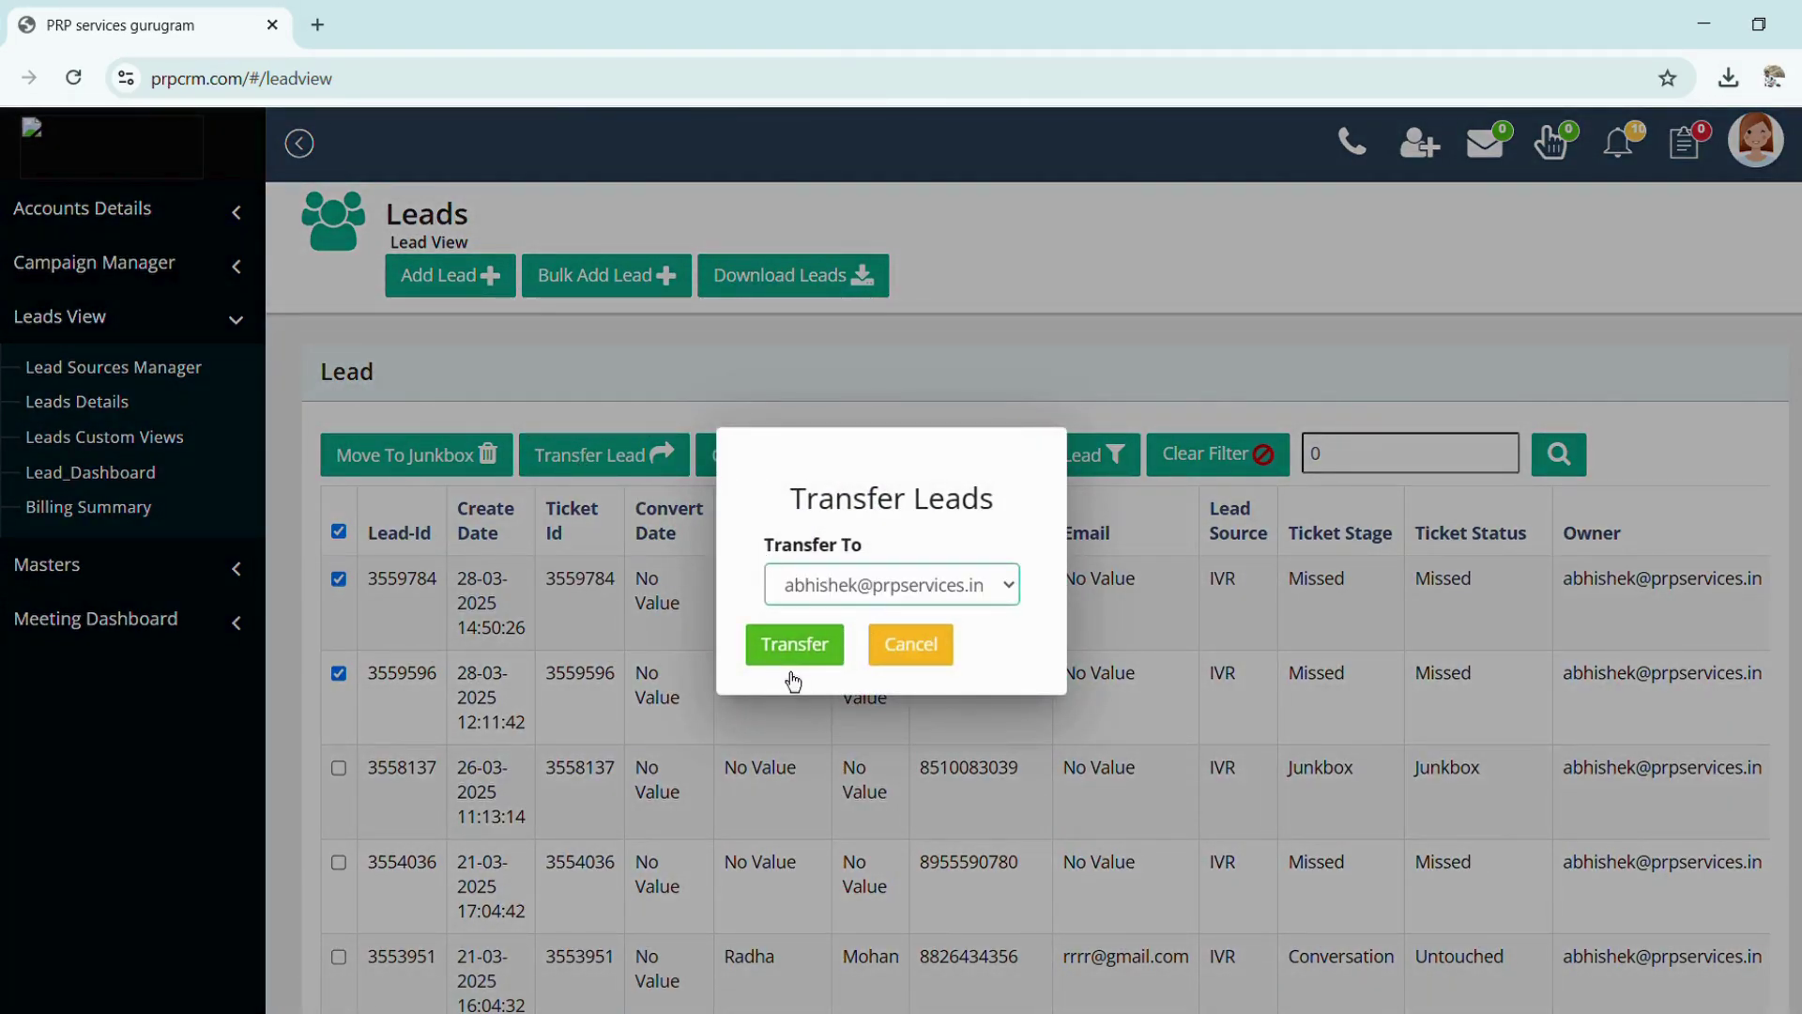
click(900, 664)
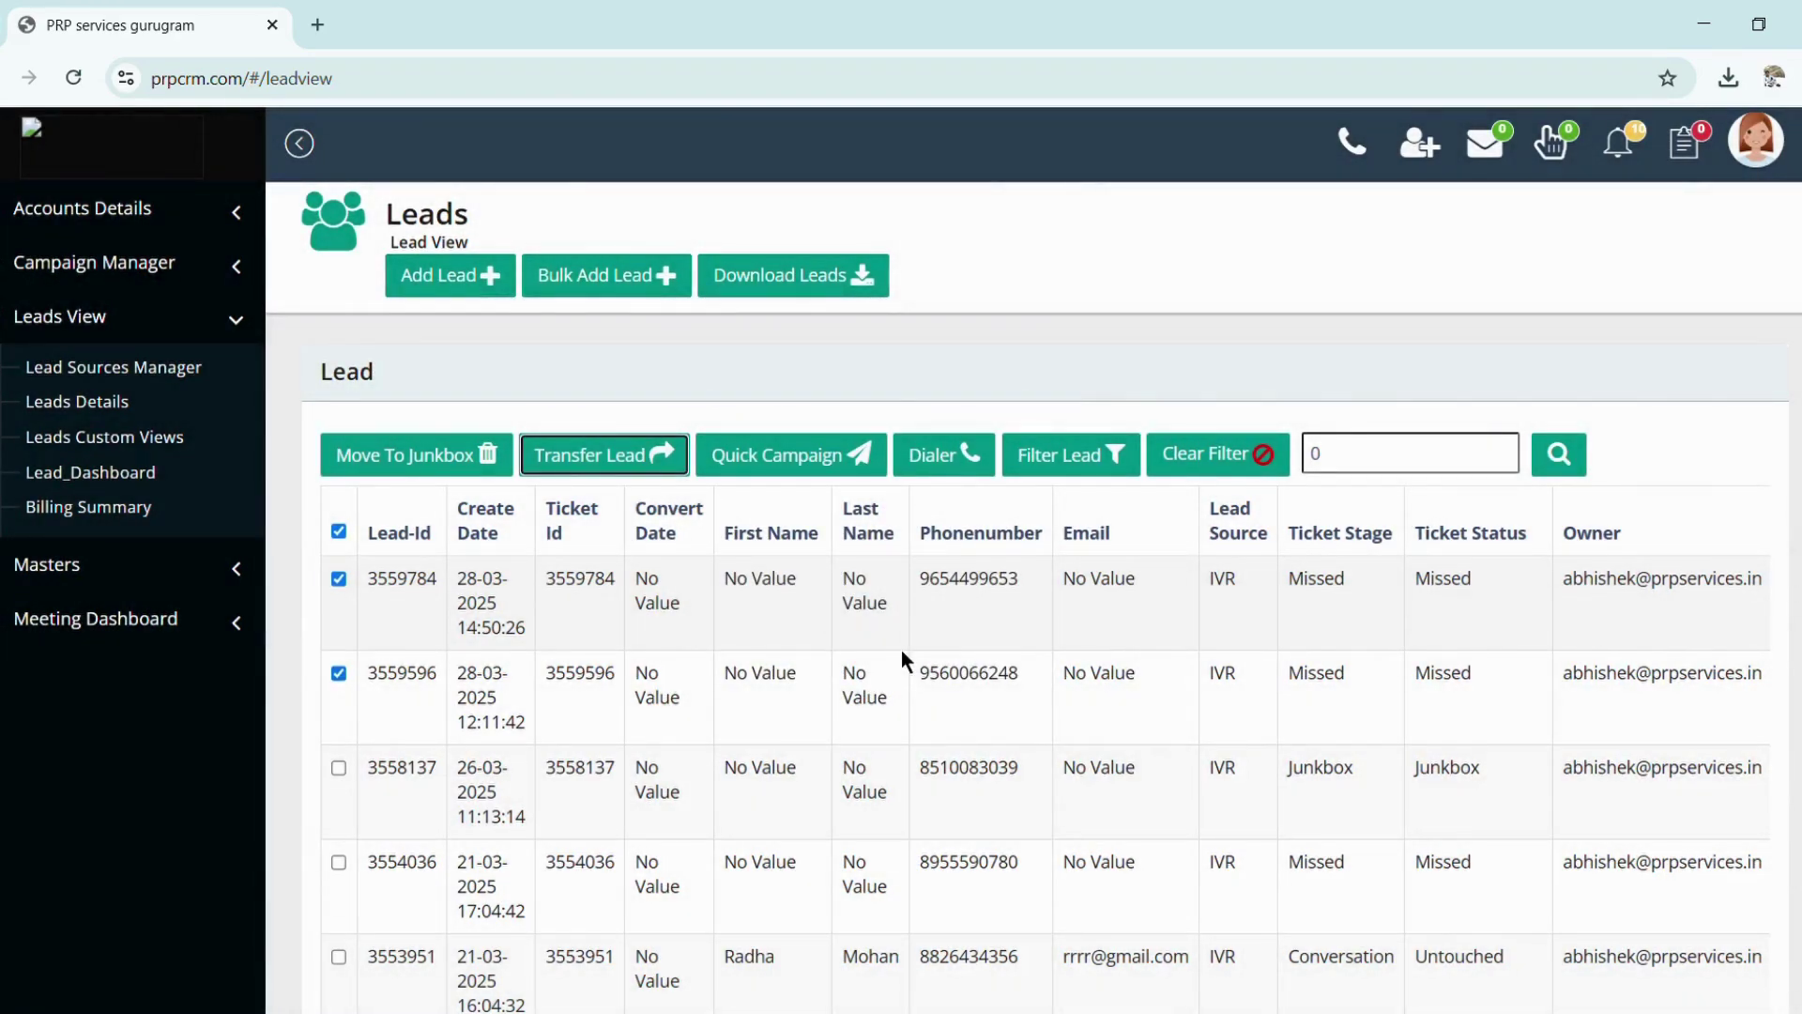
click(812, 474)
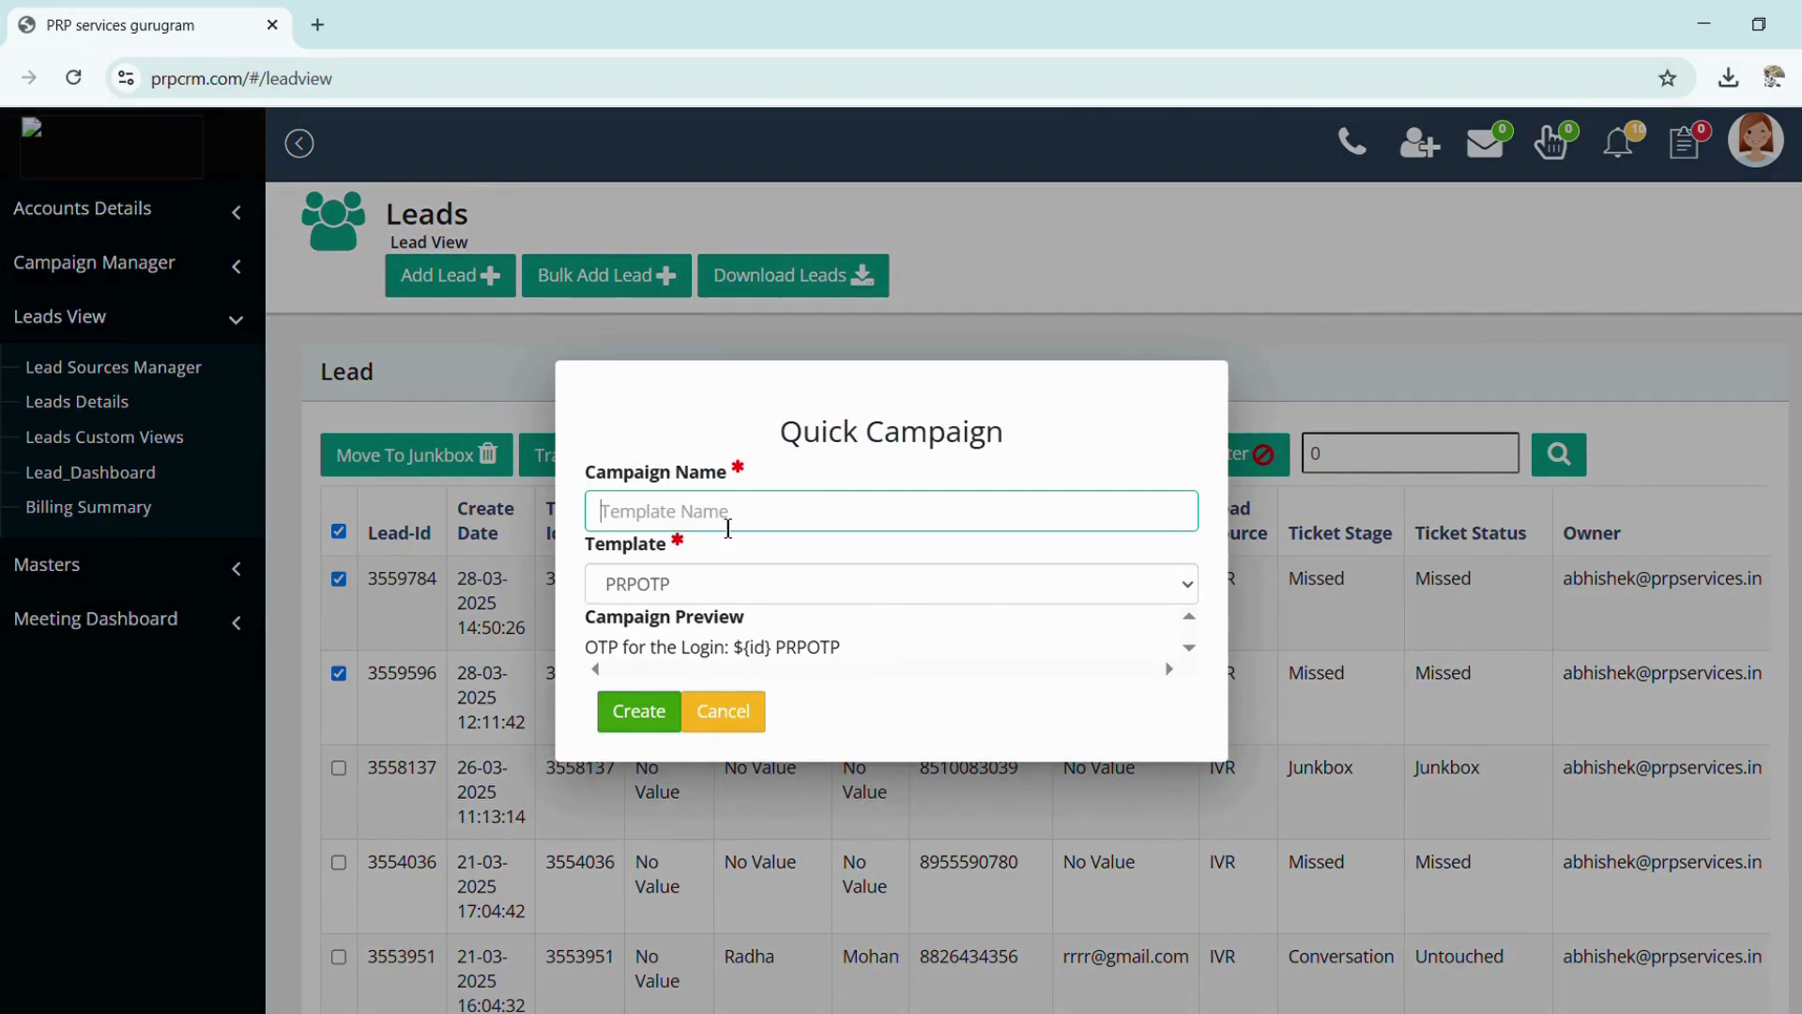
text(test)
key(Tab)
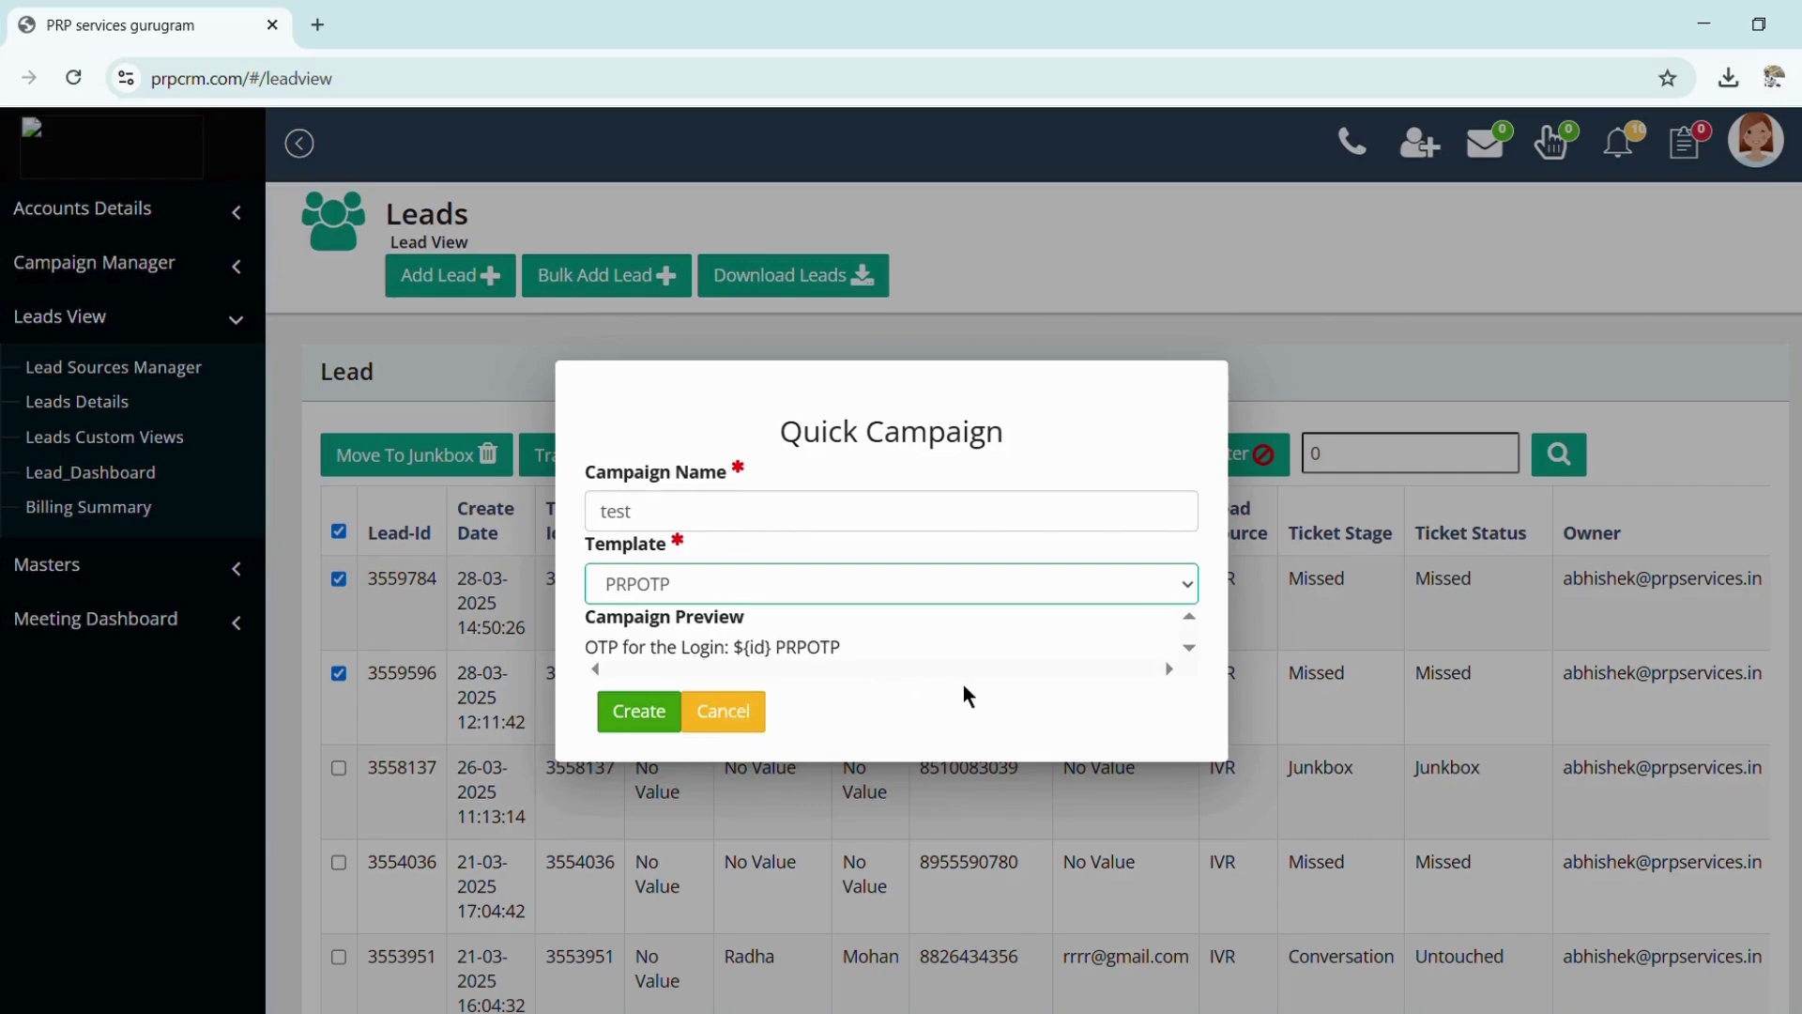
click(1242, 668)
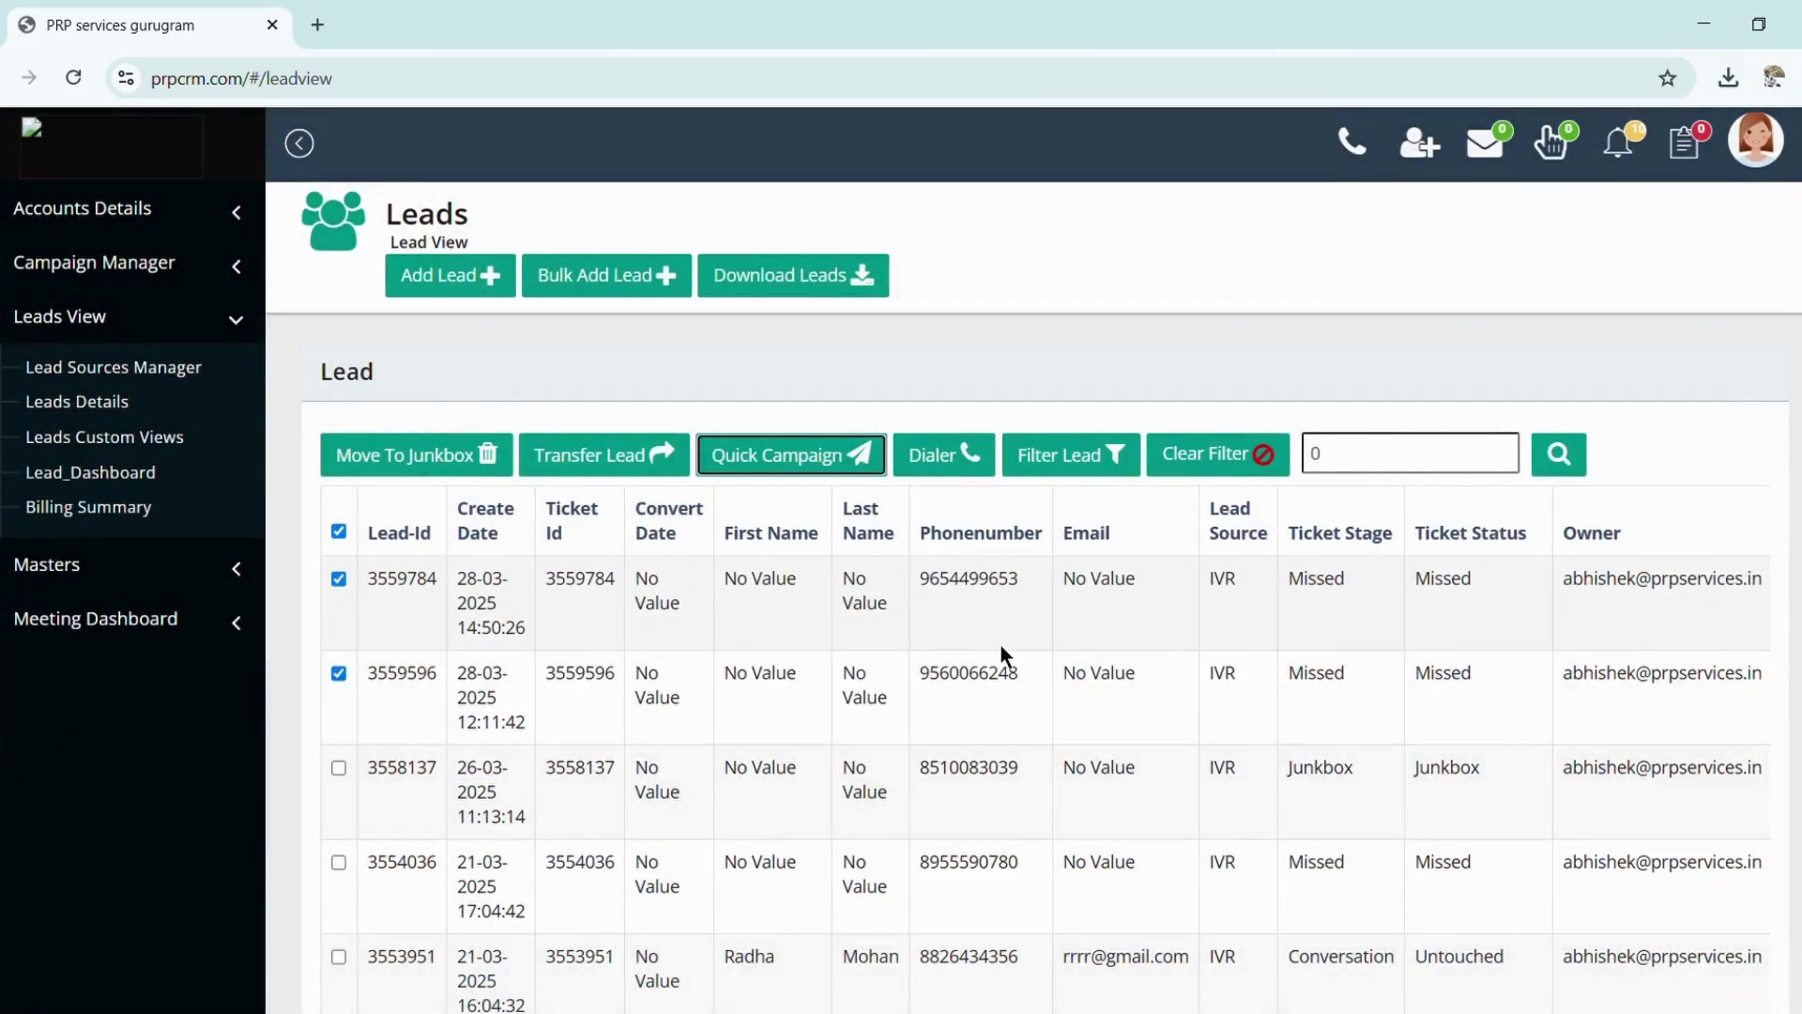
scroll(1005, 647, down, 1)
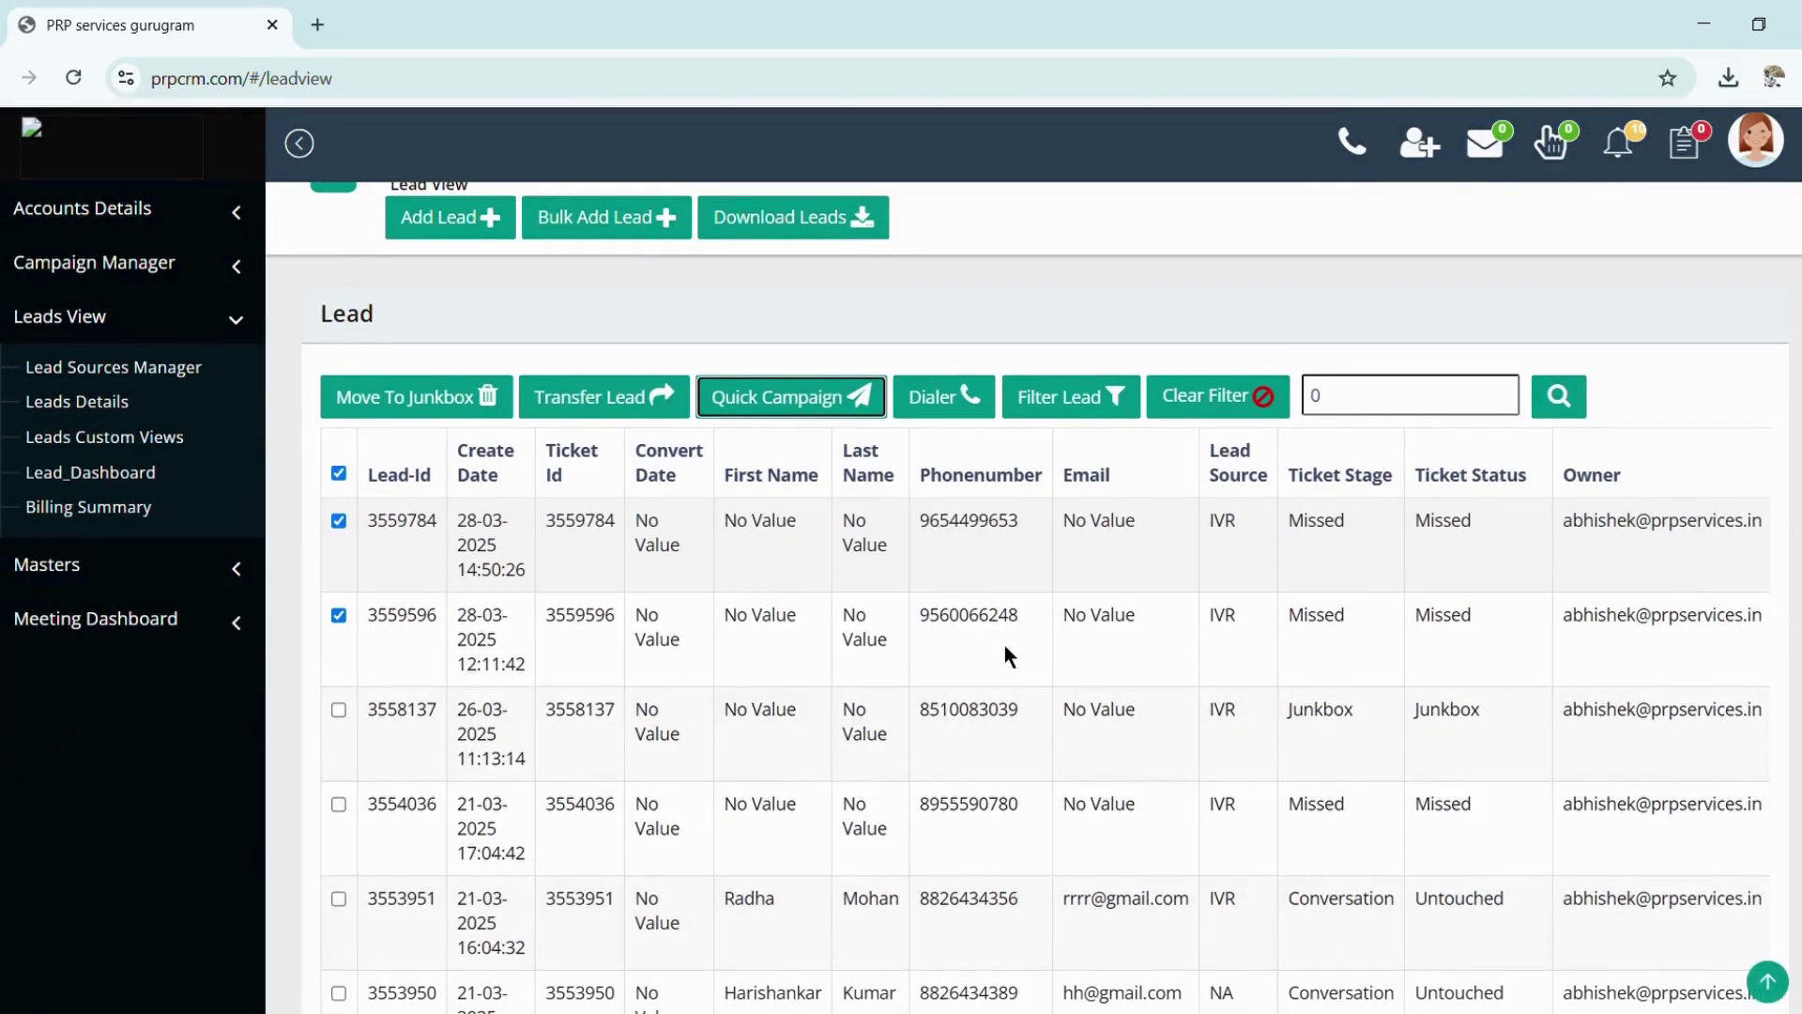
scroll(1004, 644, up, 1)
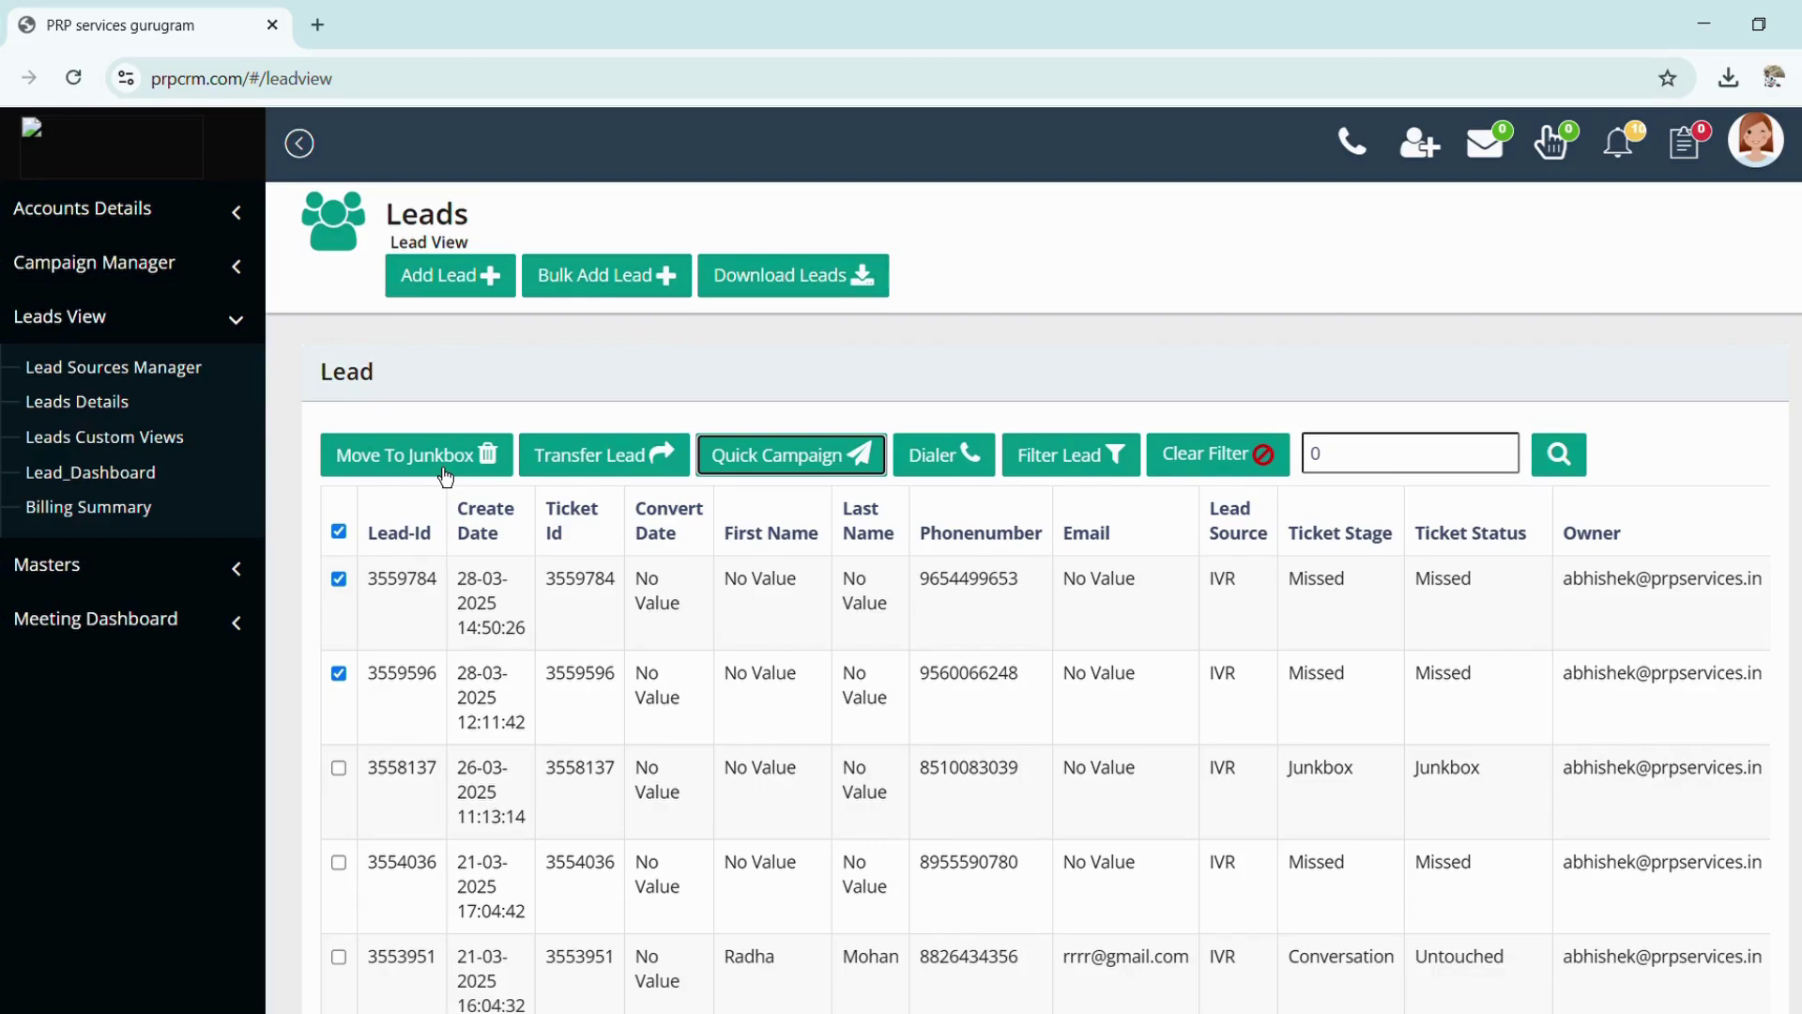
Clear the filter, open Lead_Dashboard, and scroll through its lead totals and charts
click(1225, 456)
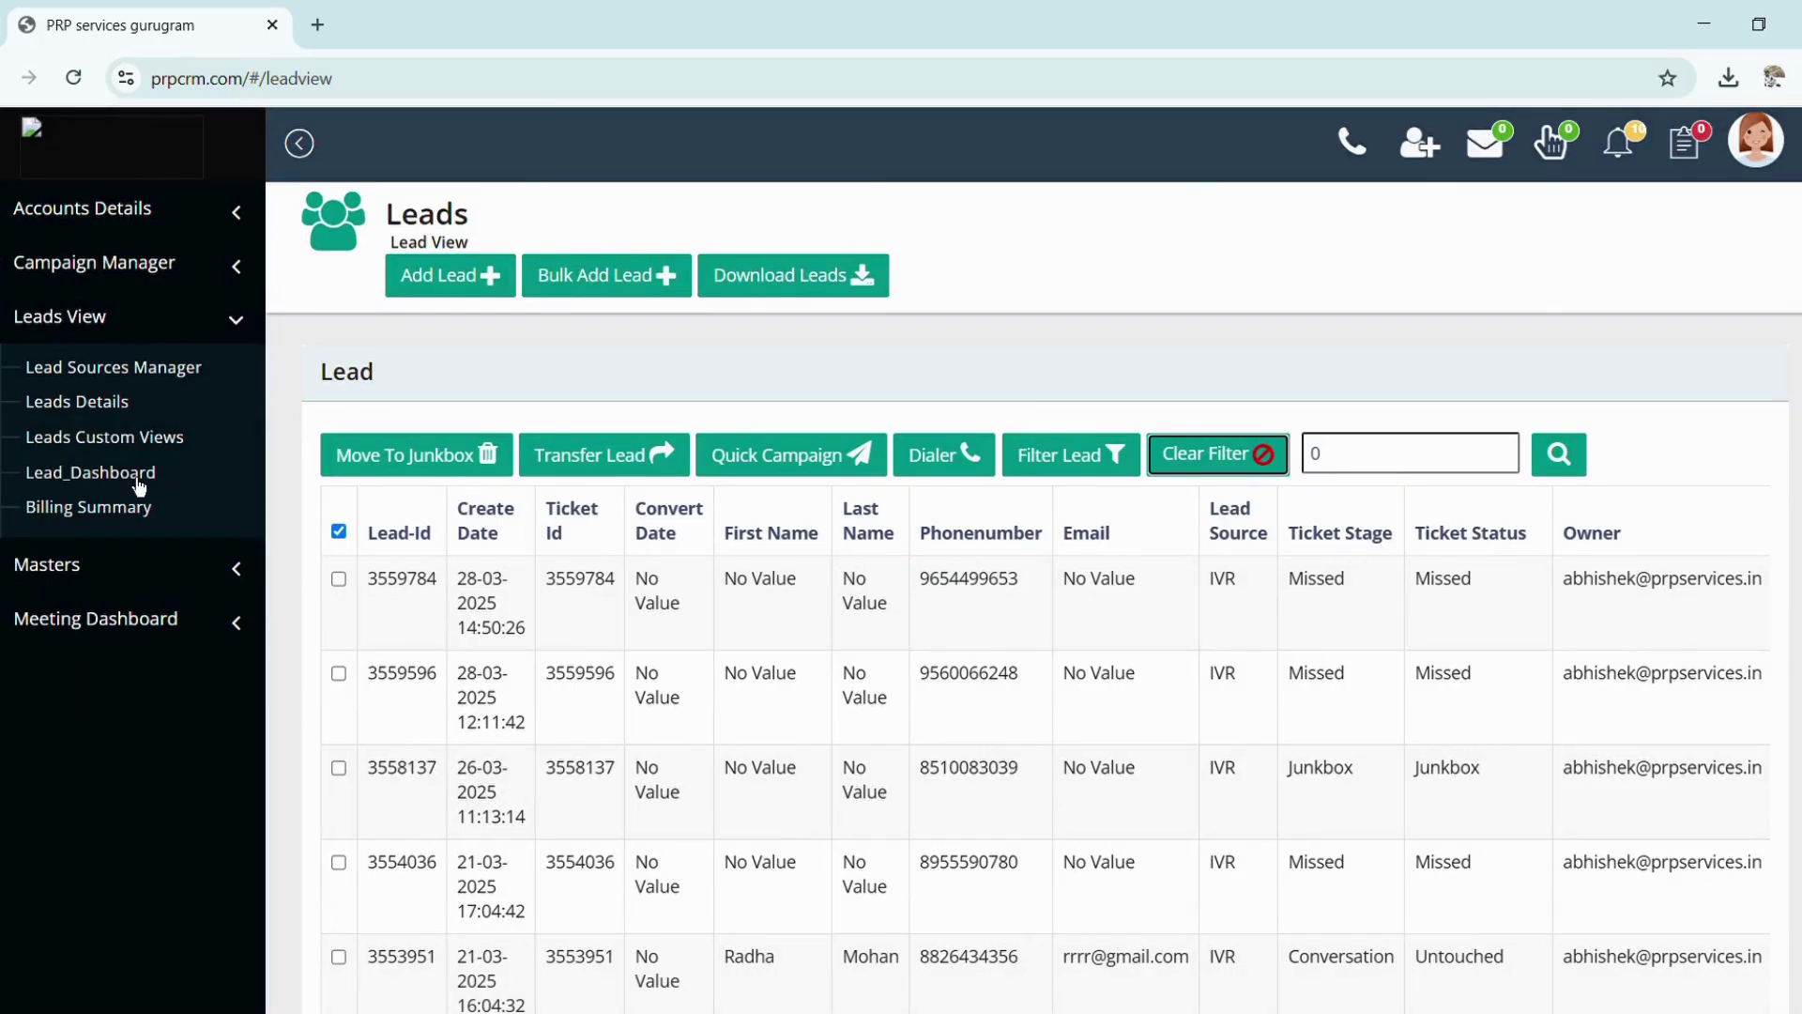
click(139, 482)
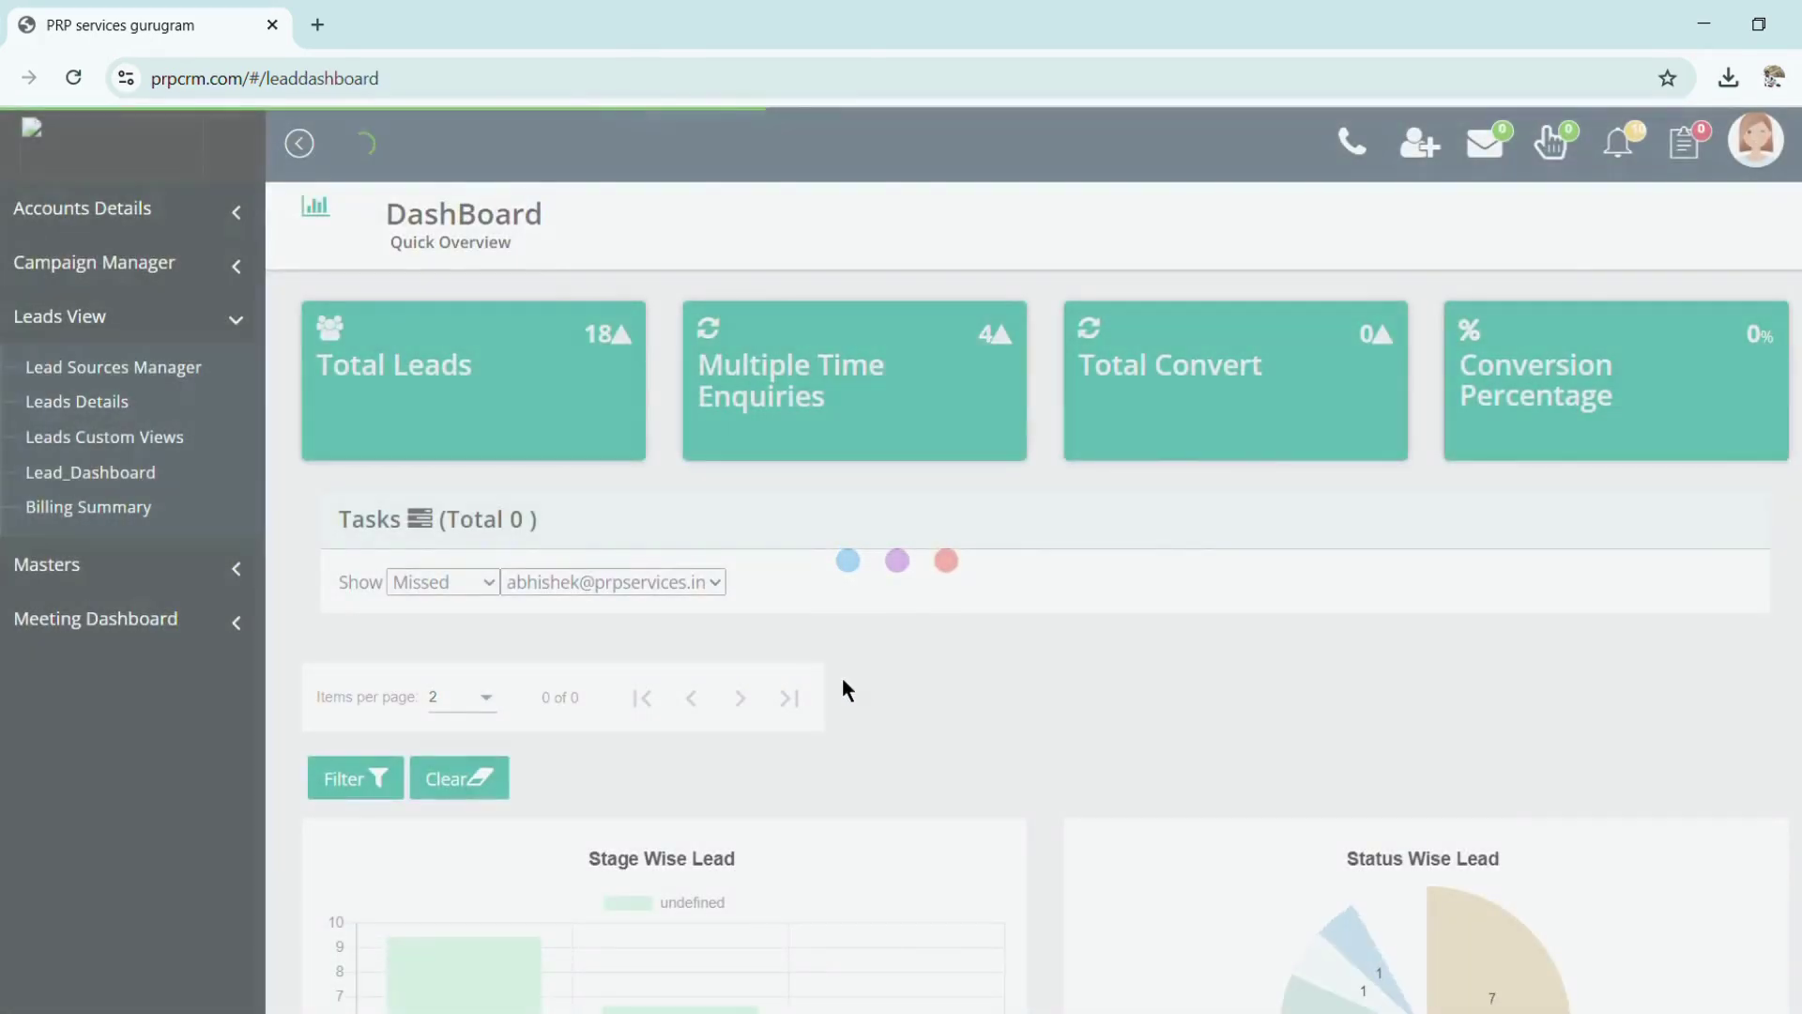
scroll(842, 681, down, 3)
scroll(843, 690, down, 15)
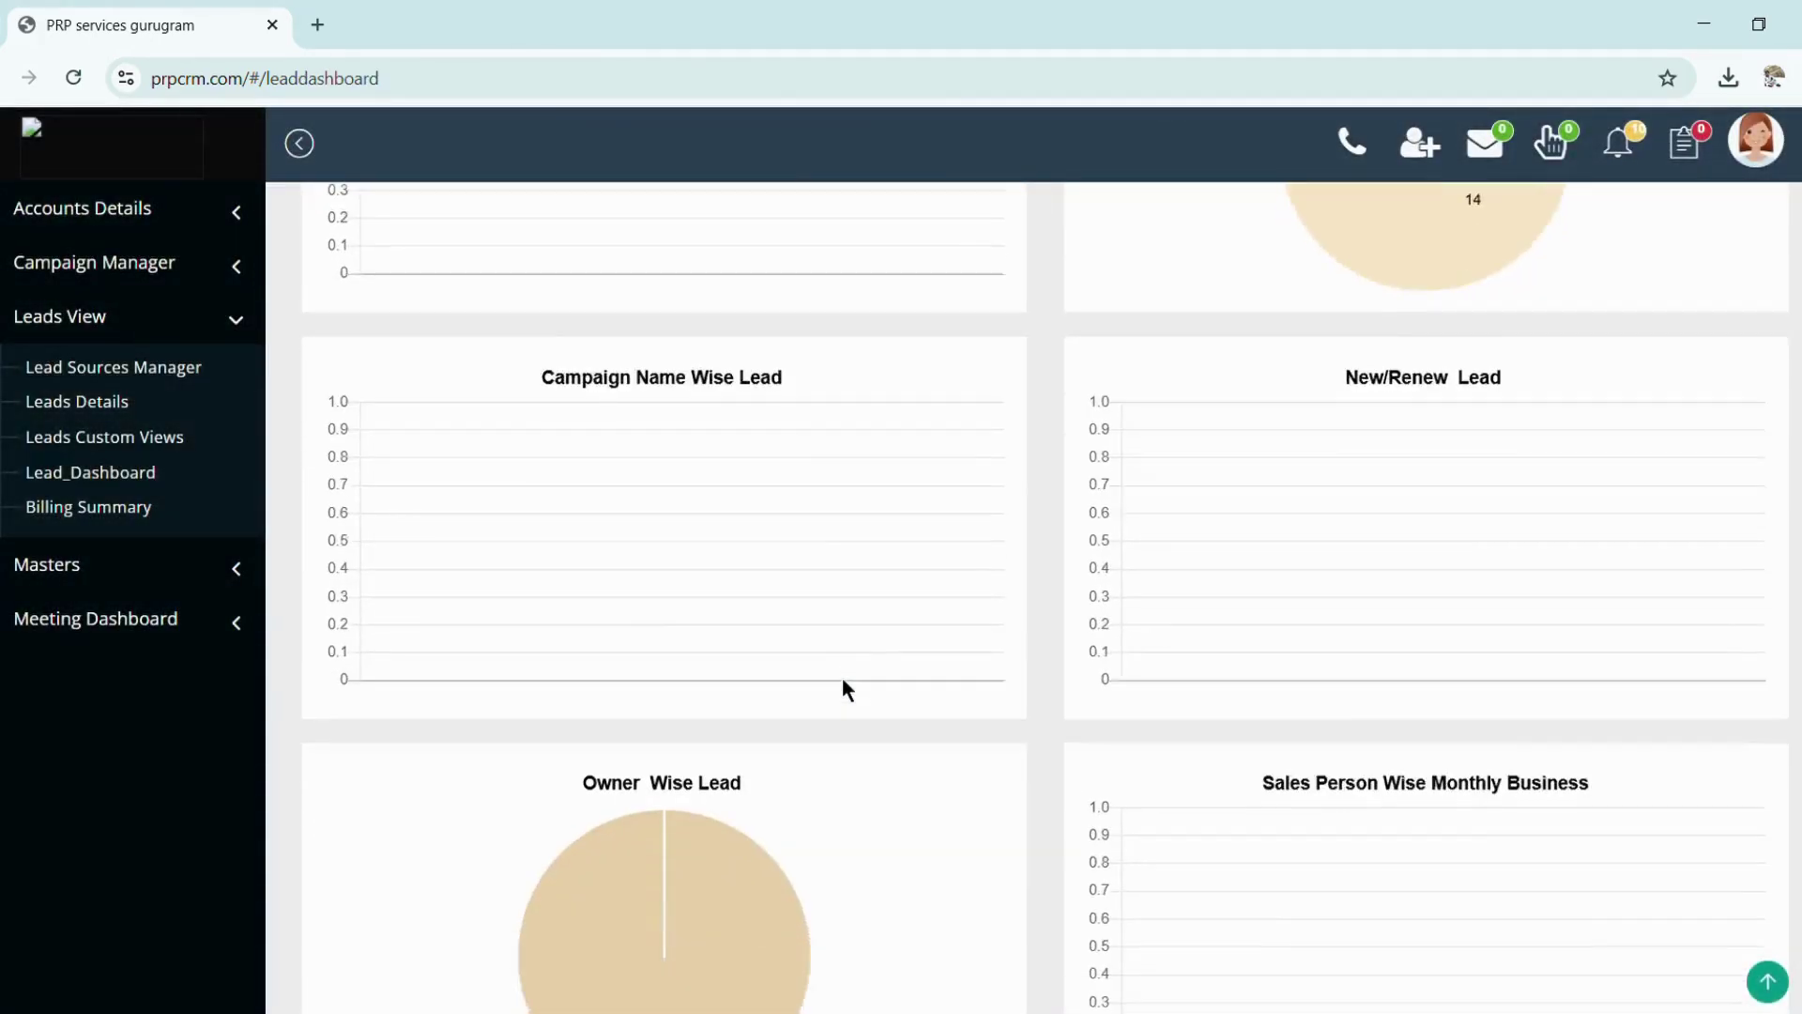
scroll(842, 681, up, 15)
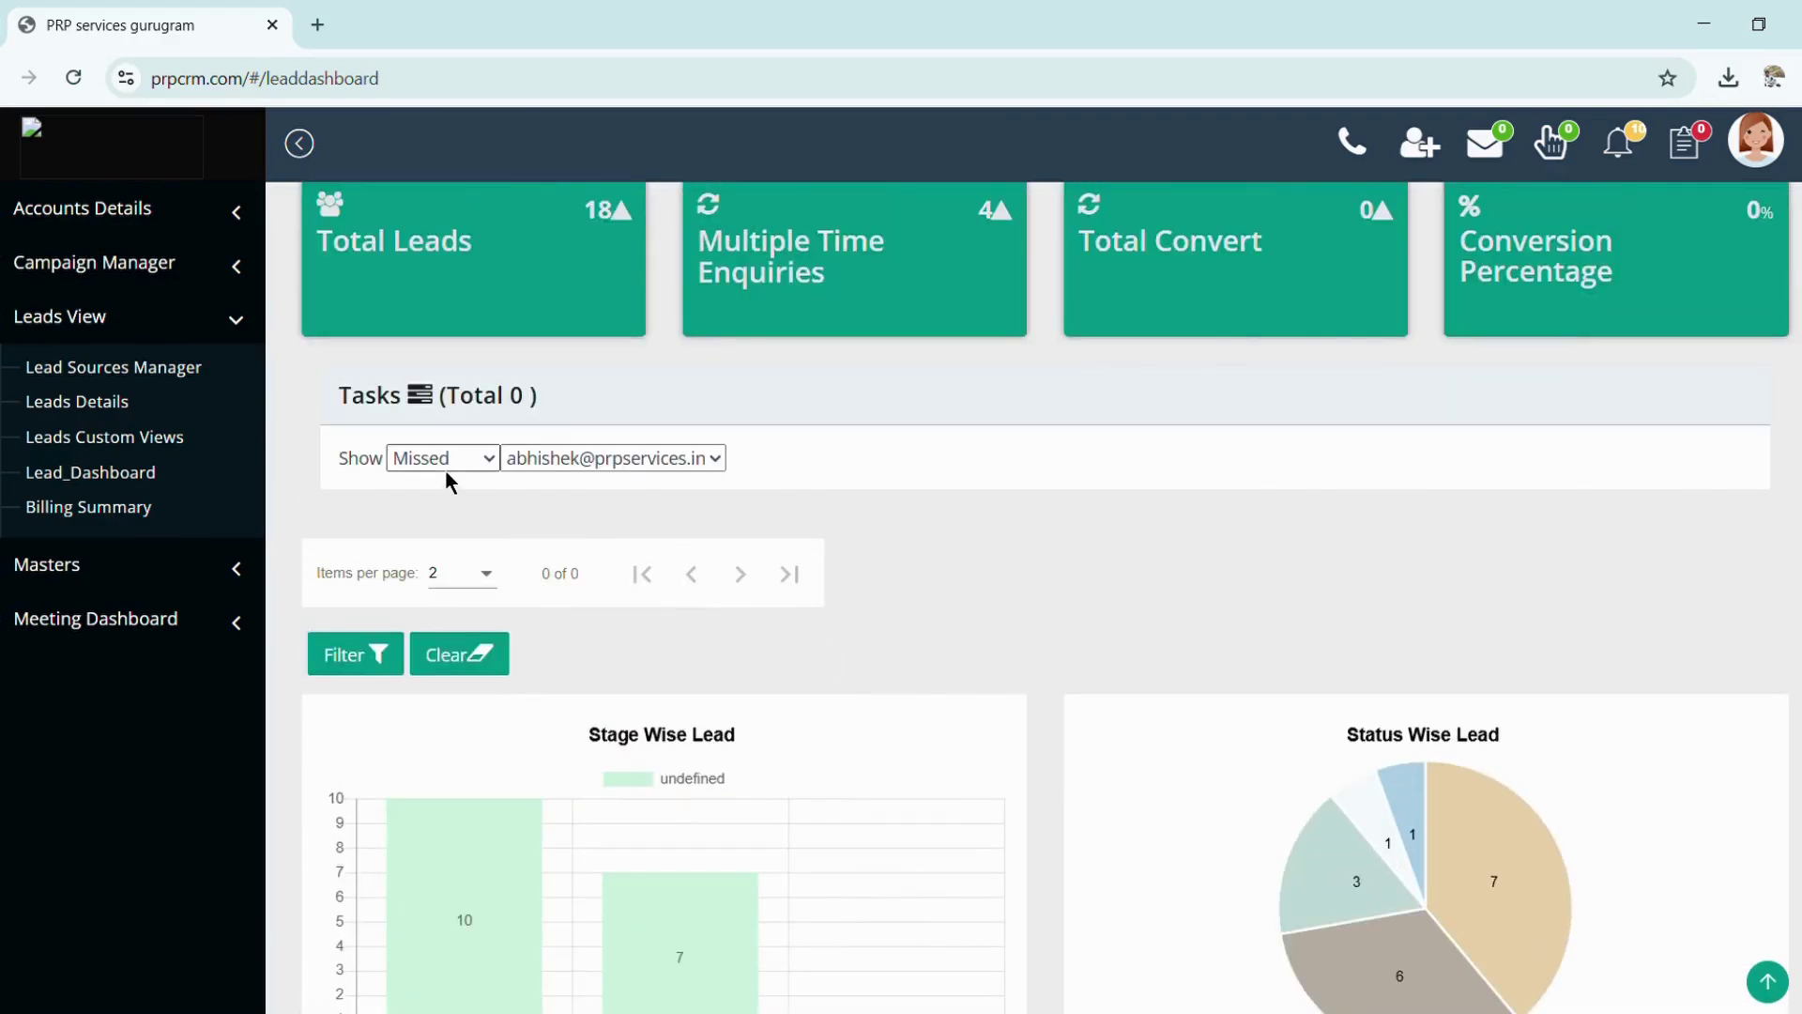
scroll(749, 475, up, 1)
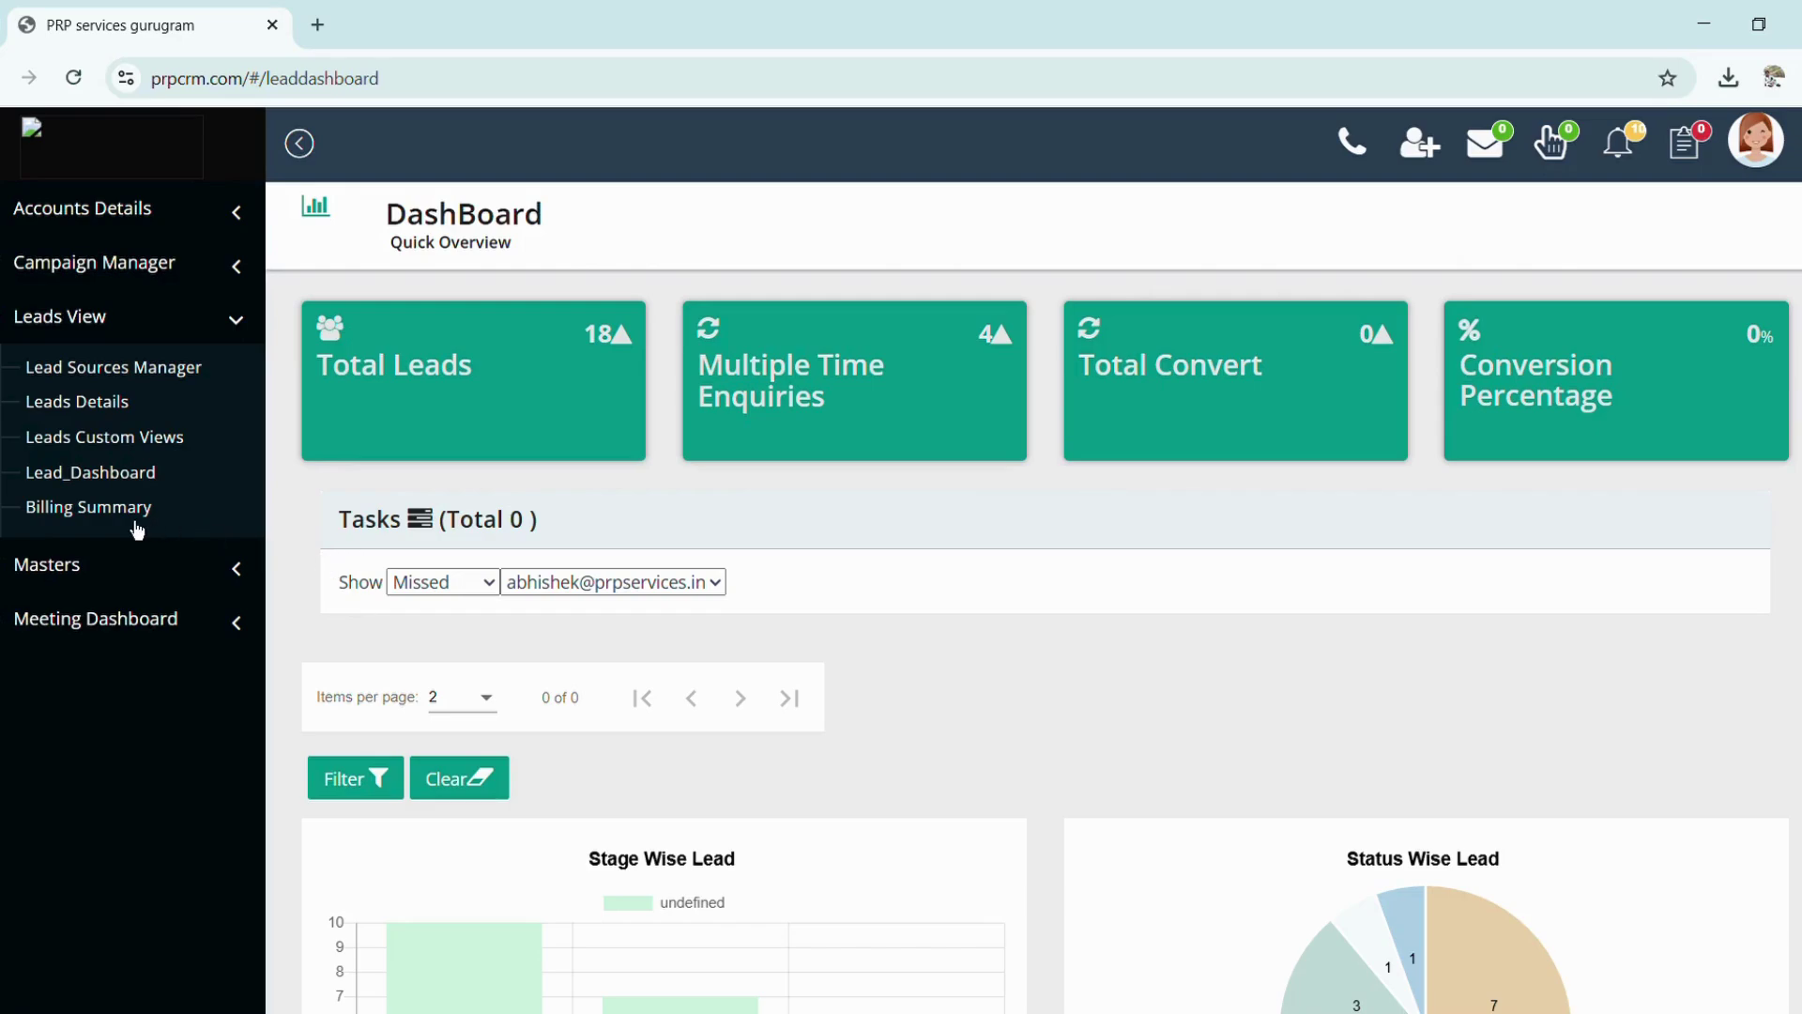
Check that the Lead Custom Page Builder lists 'No Lead Custom Page', then reopen Leads Details
click(174, 441)
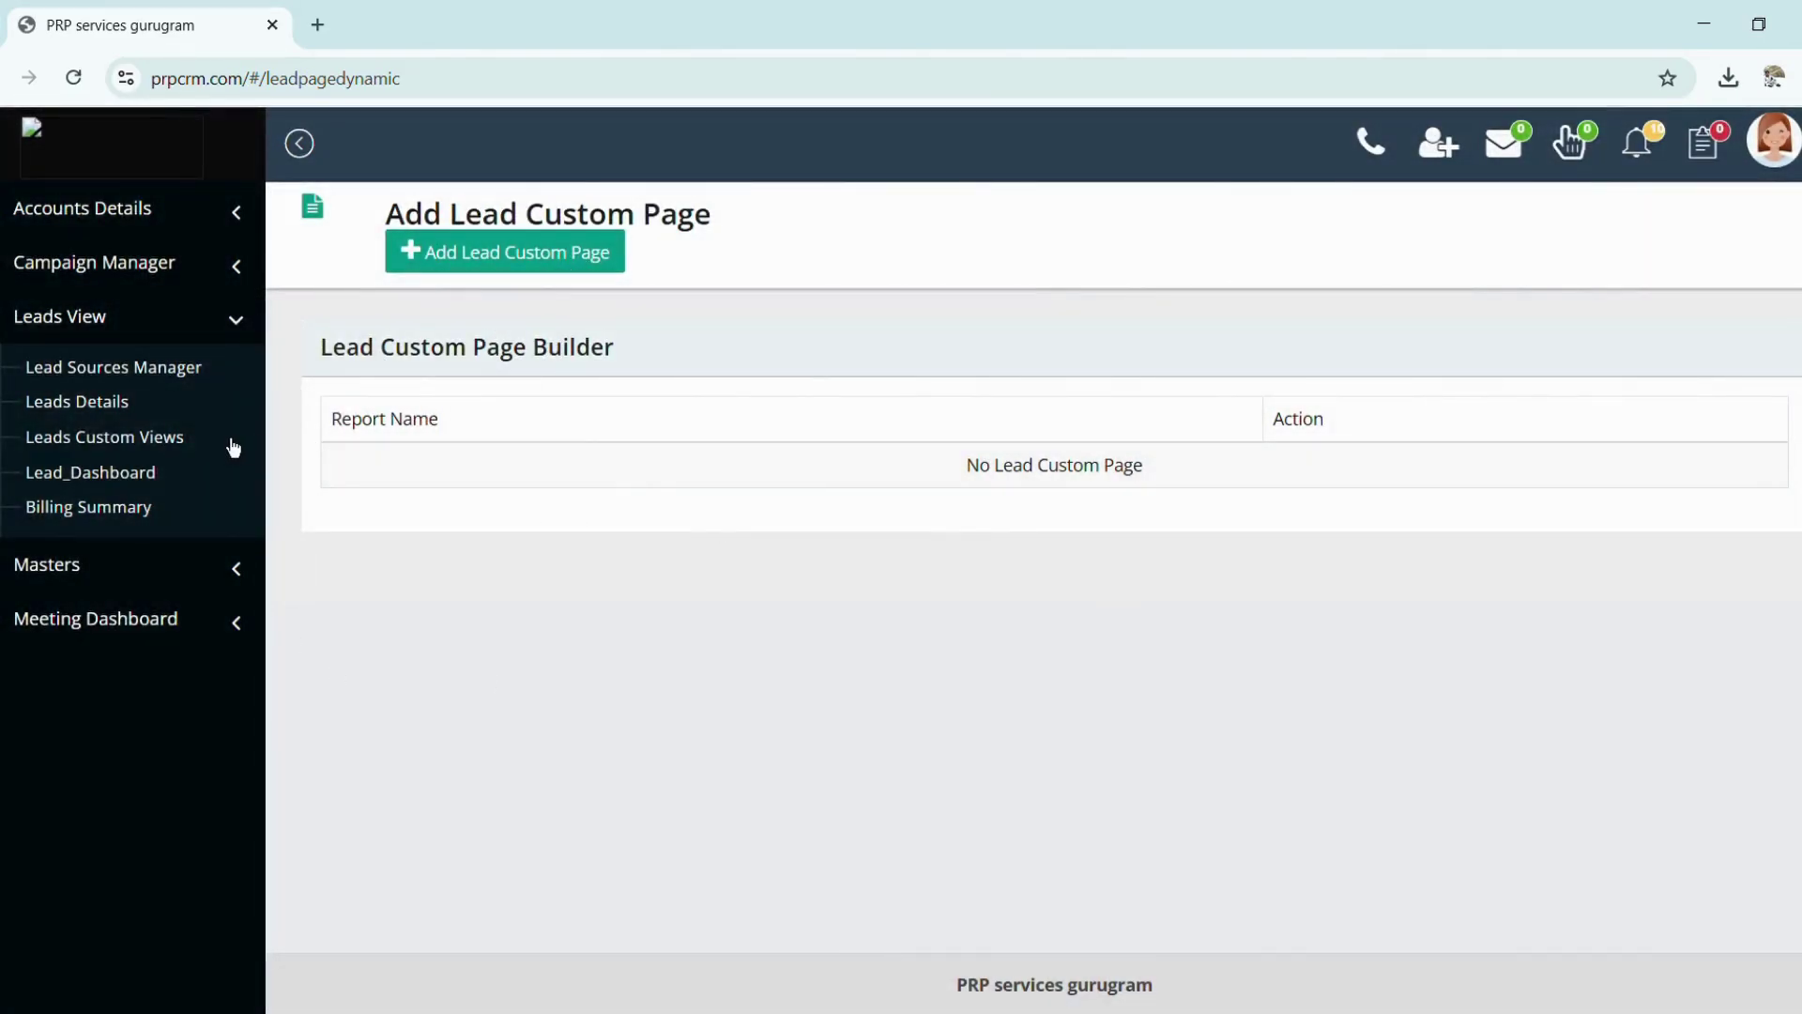
click(163, 289)
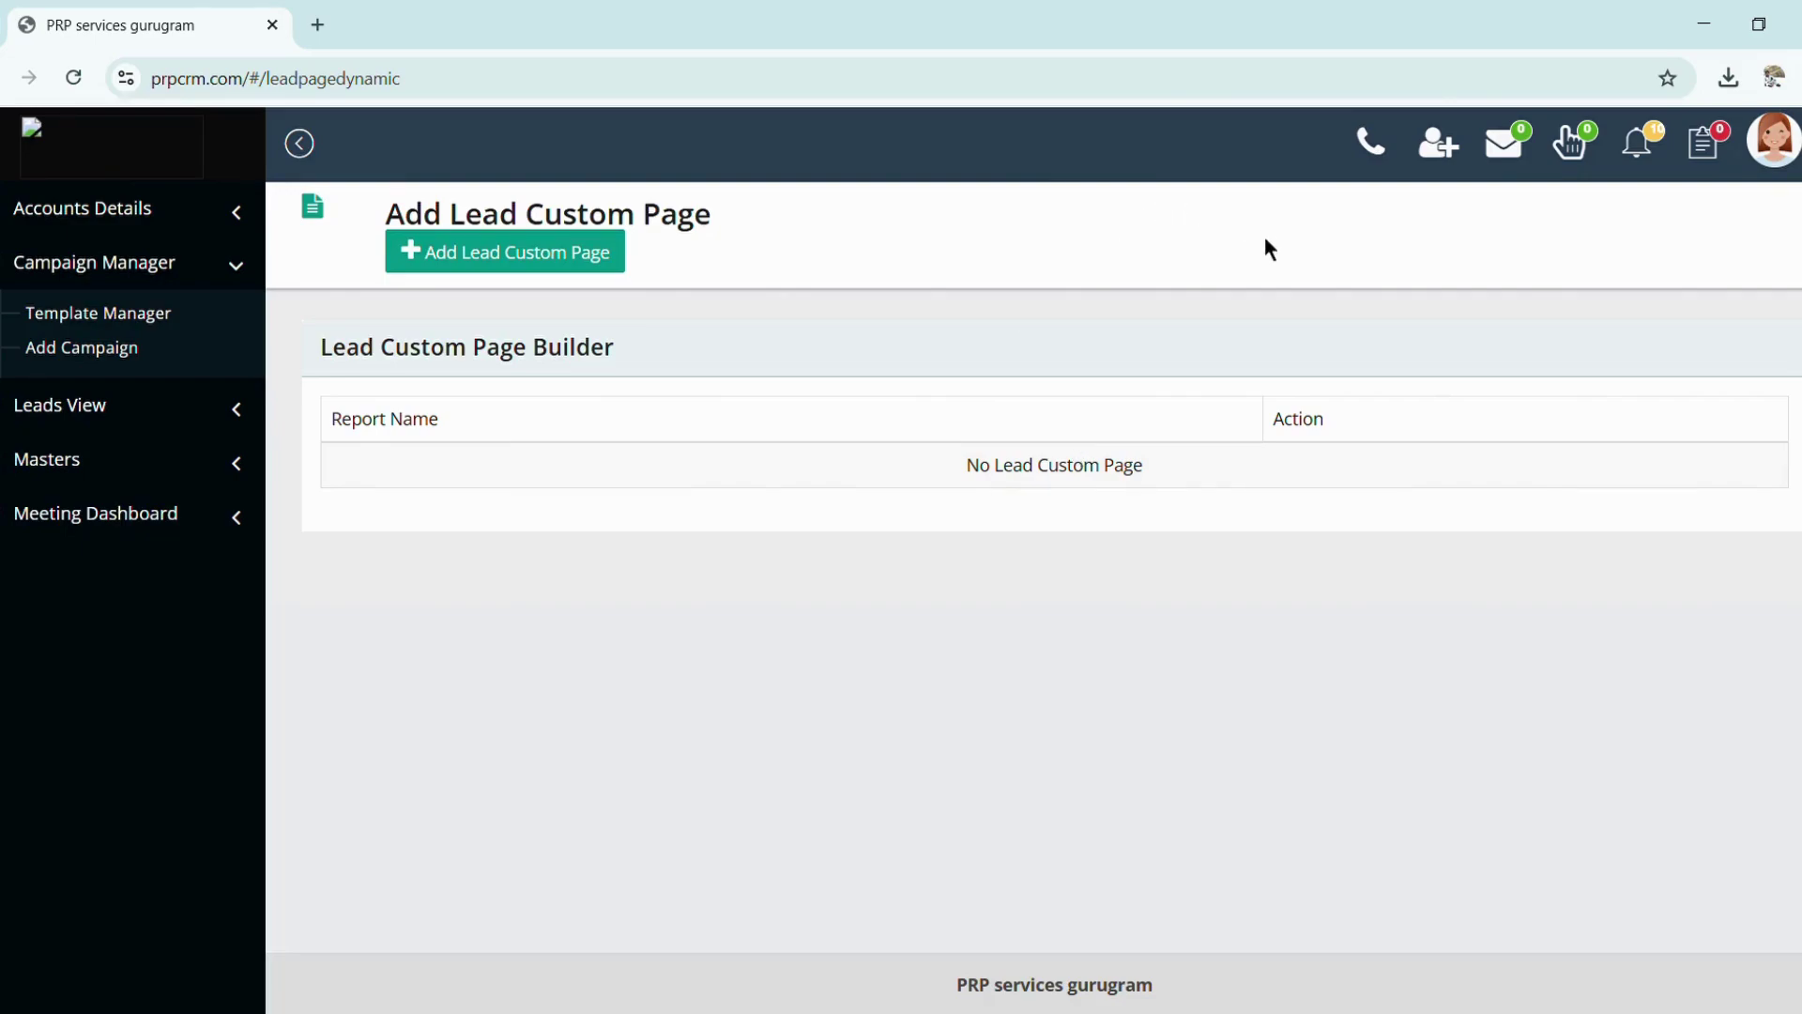
click(76, 411)
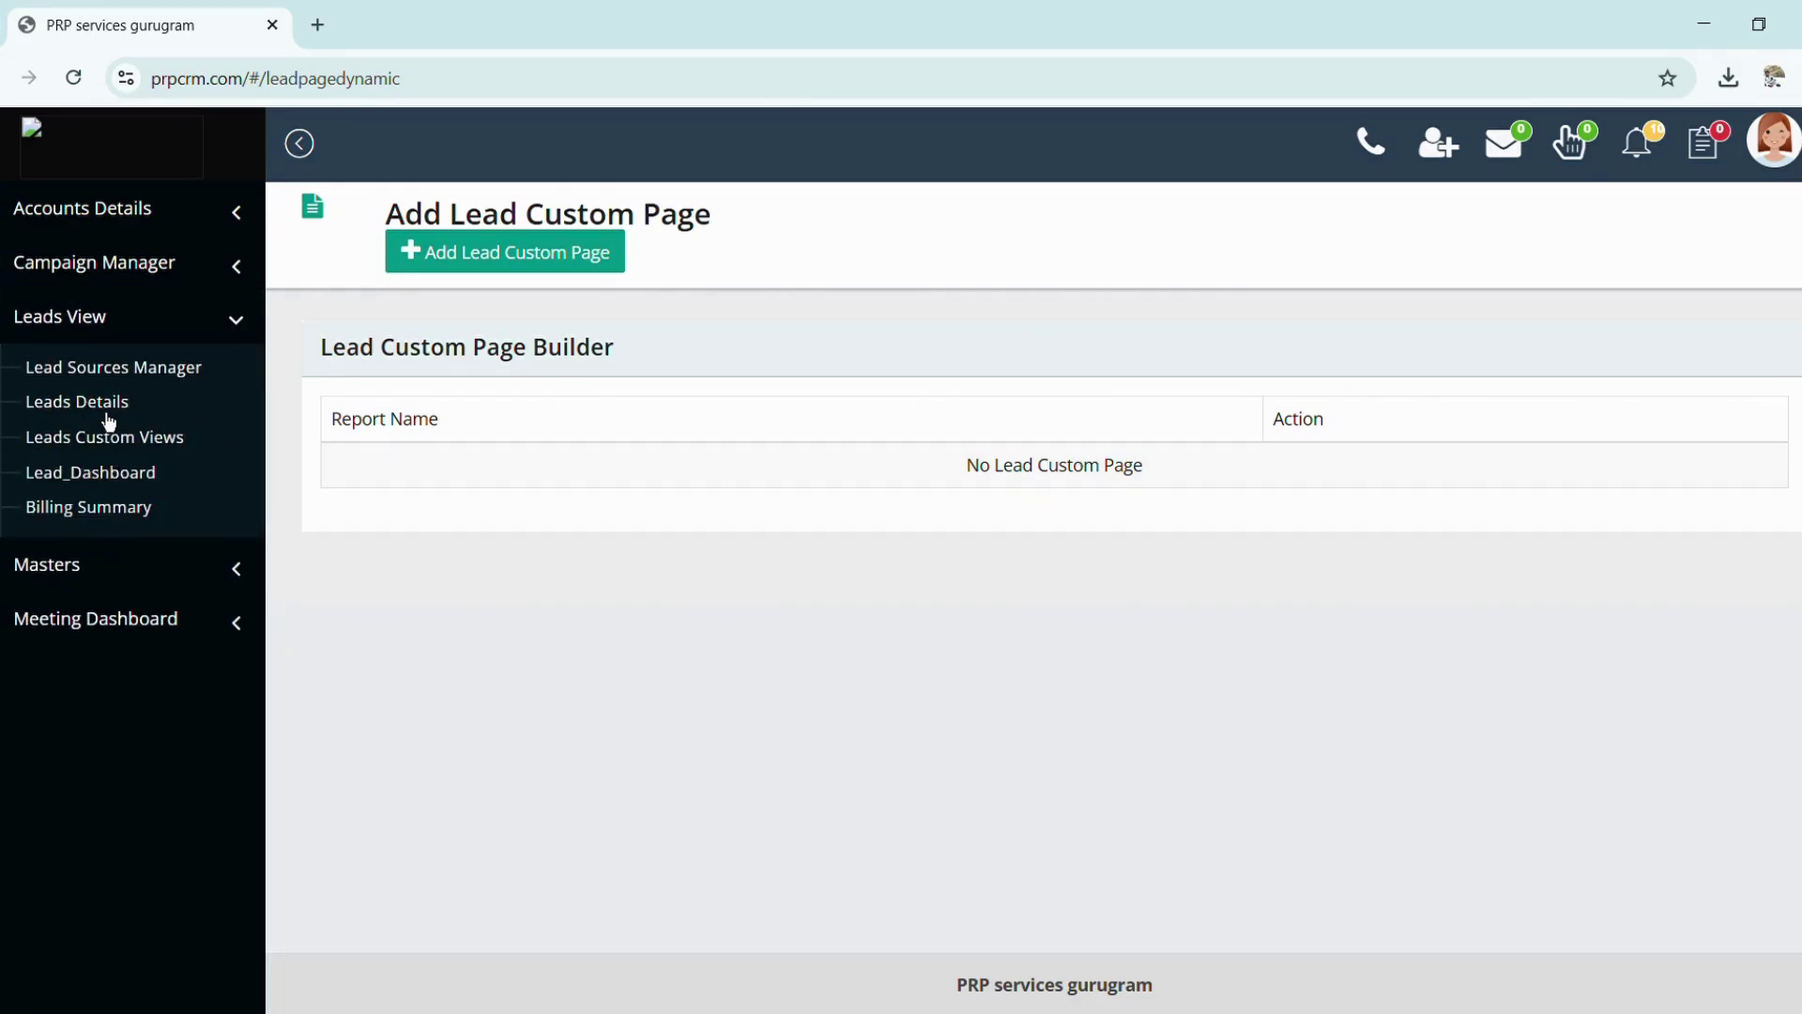
click(107, 411)
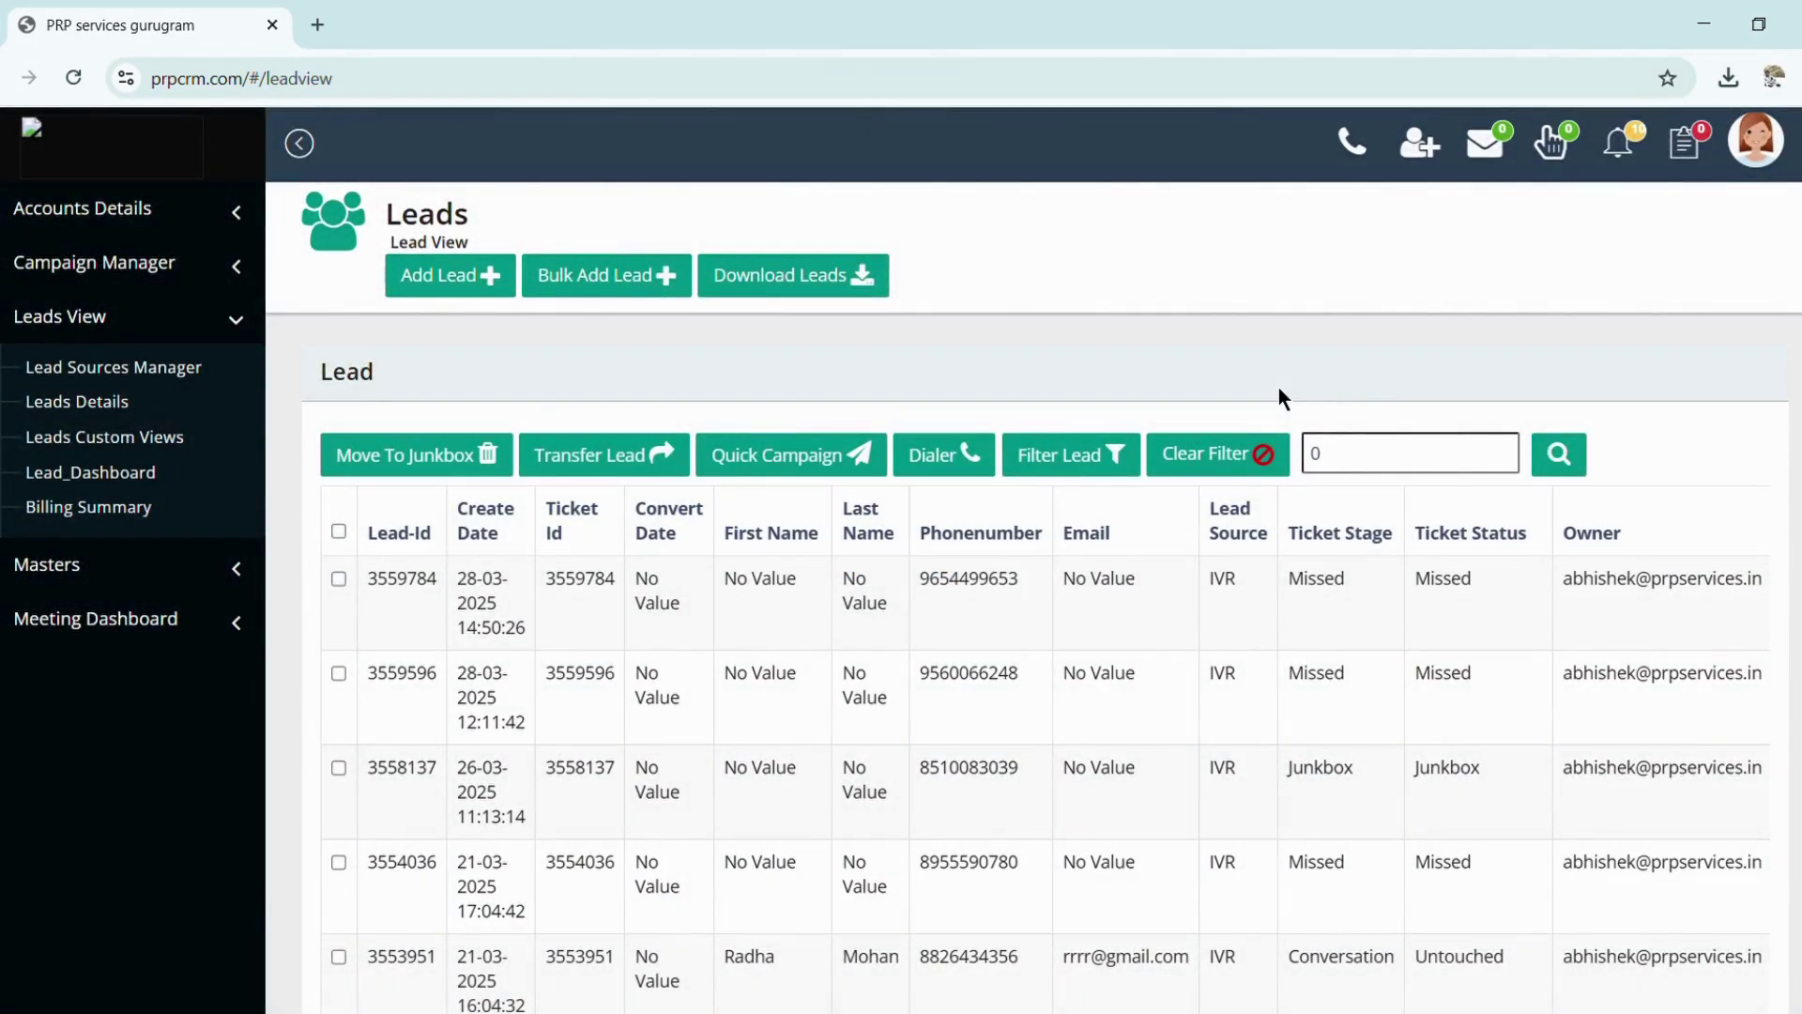